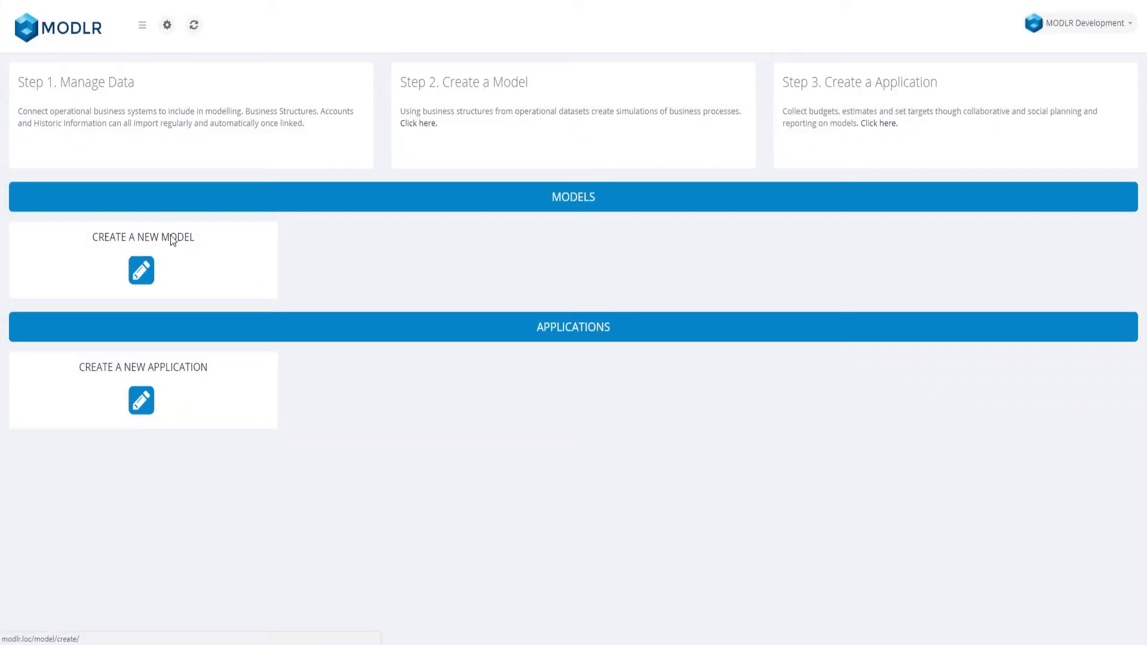
Create a new model named Financial Performance, monthly with a Jul–Jun financial year
click(173, 237)
click(141, 117)
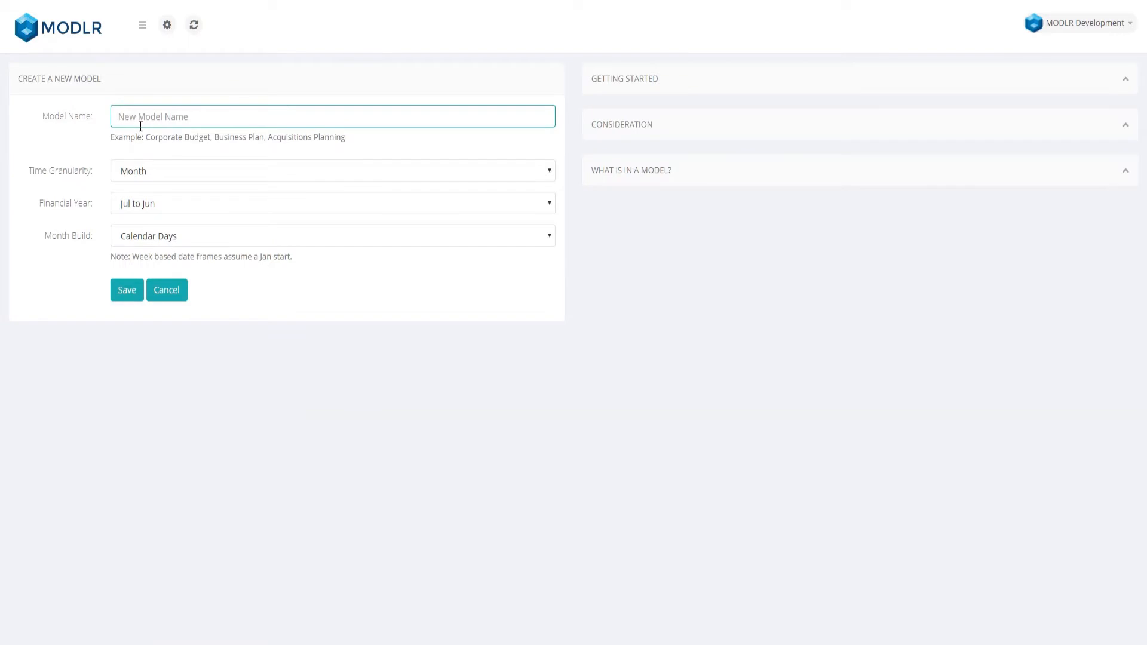
text(Fin)
text(ial P)
text(formance)
click(129, 289)
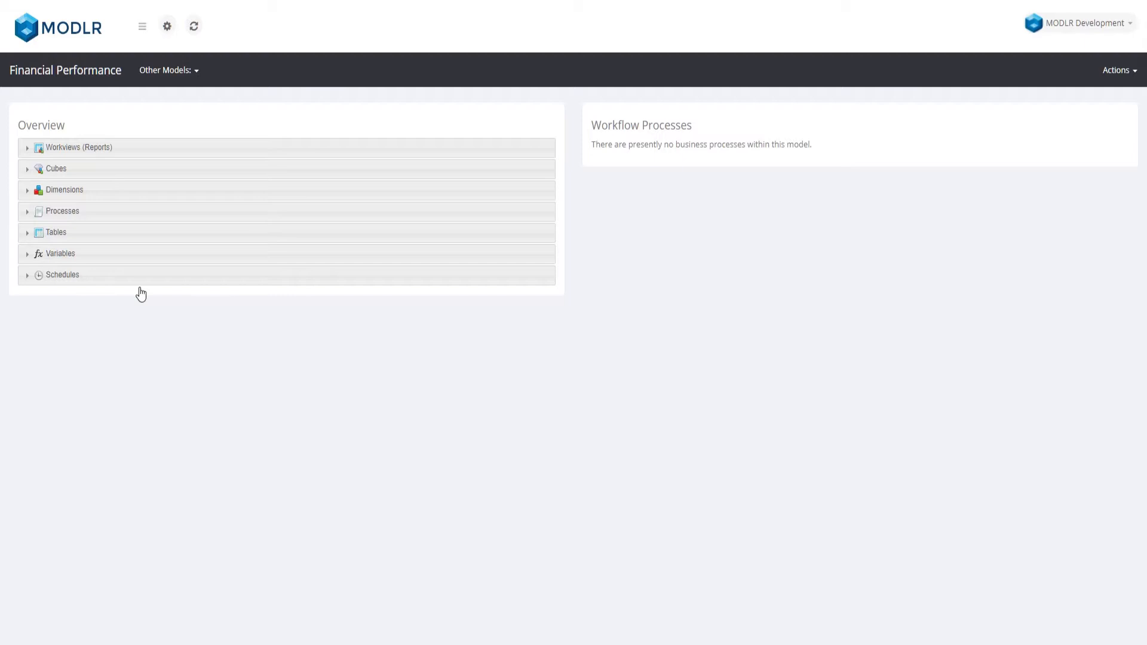
Check the model's empty Cubes and Dimensions lists and bring up its Actions menu
click(117, 174)
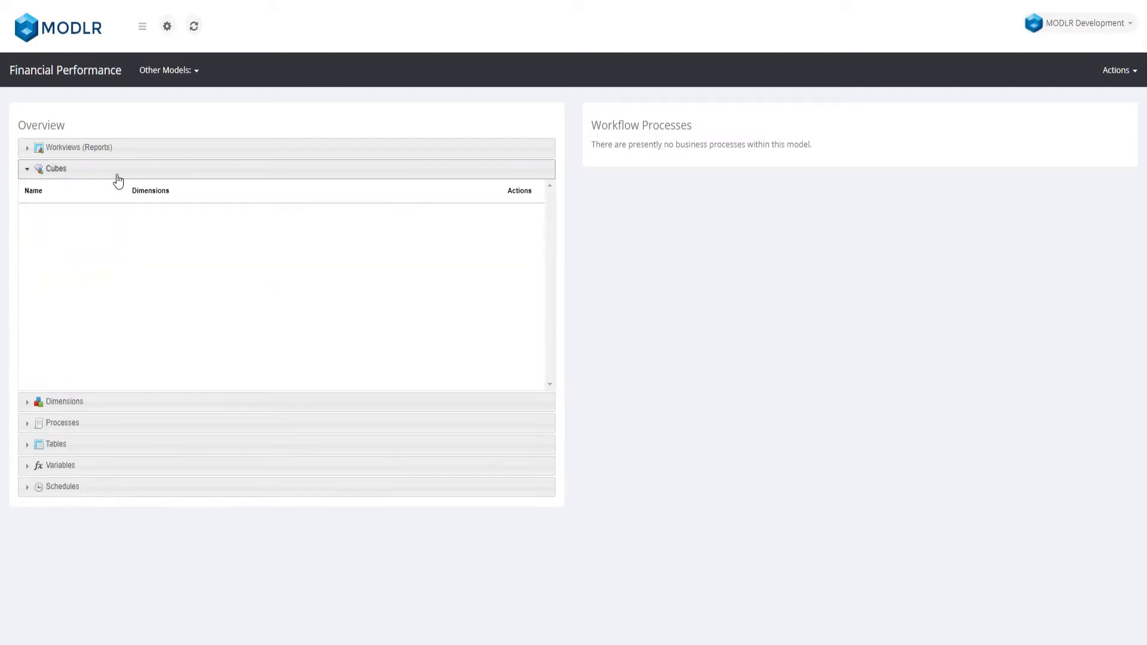
click(118, 175)
click(118, 191)
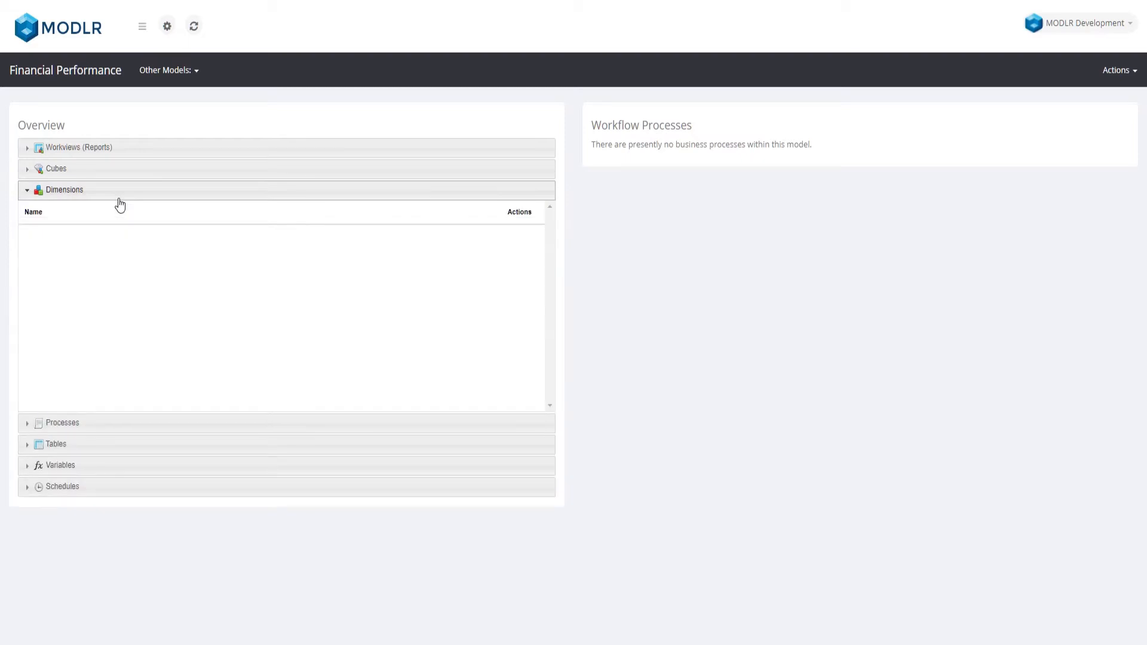
click(121, 194)
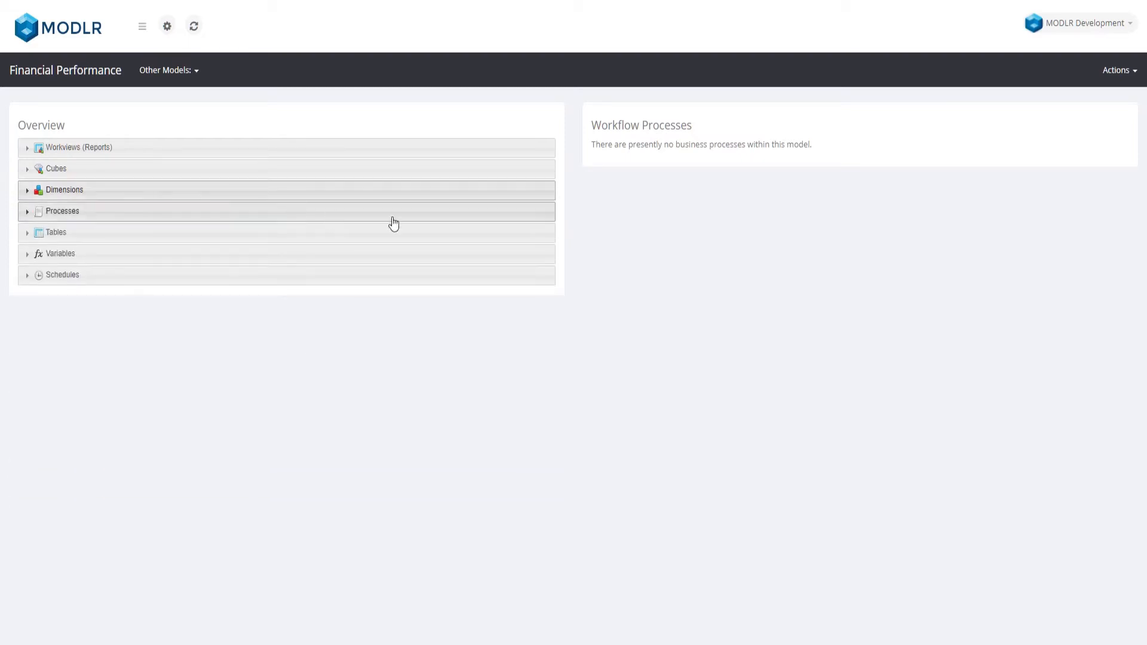
click(1107, 73)
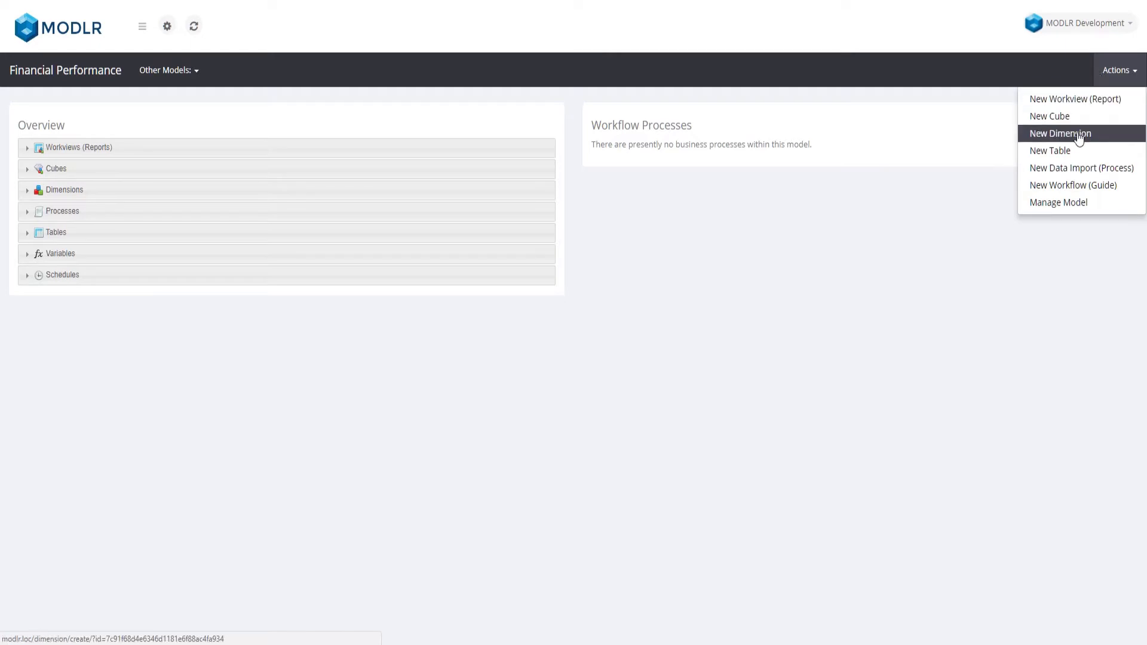
Create a Month dimension with a Default hierarchy listing all twelve months July to June
click(1061, 134)
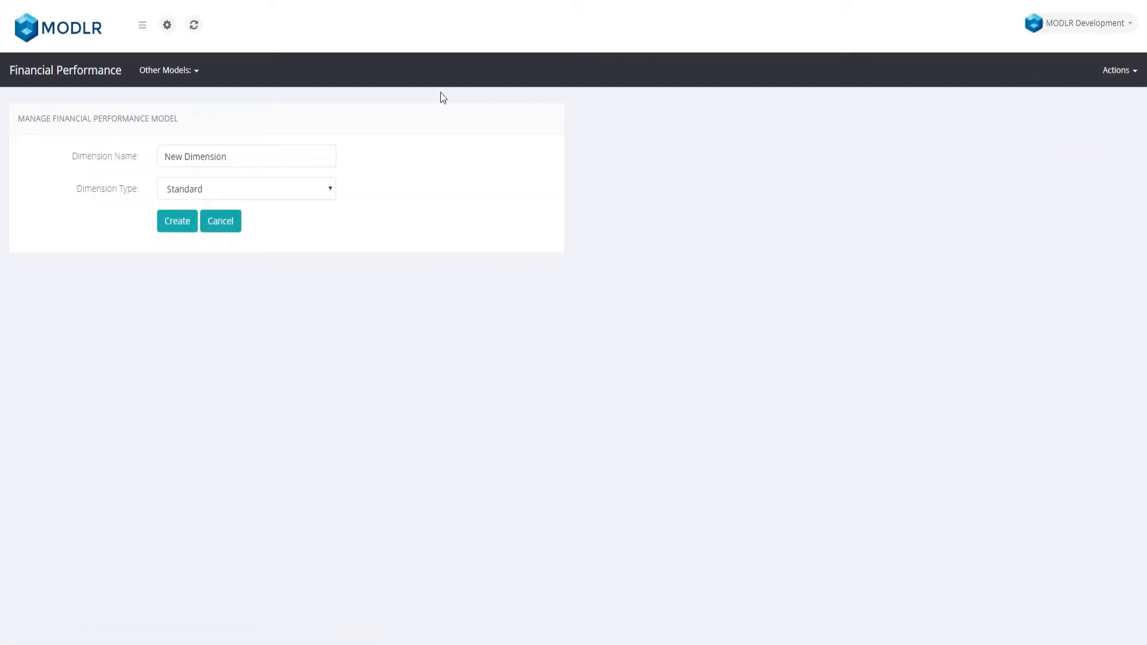
drag(314, 154, 153, 144)
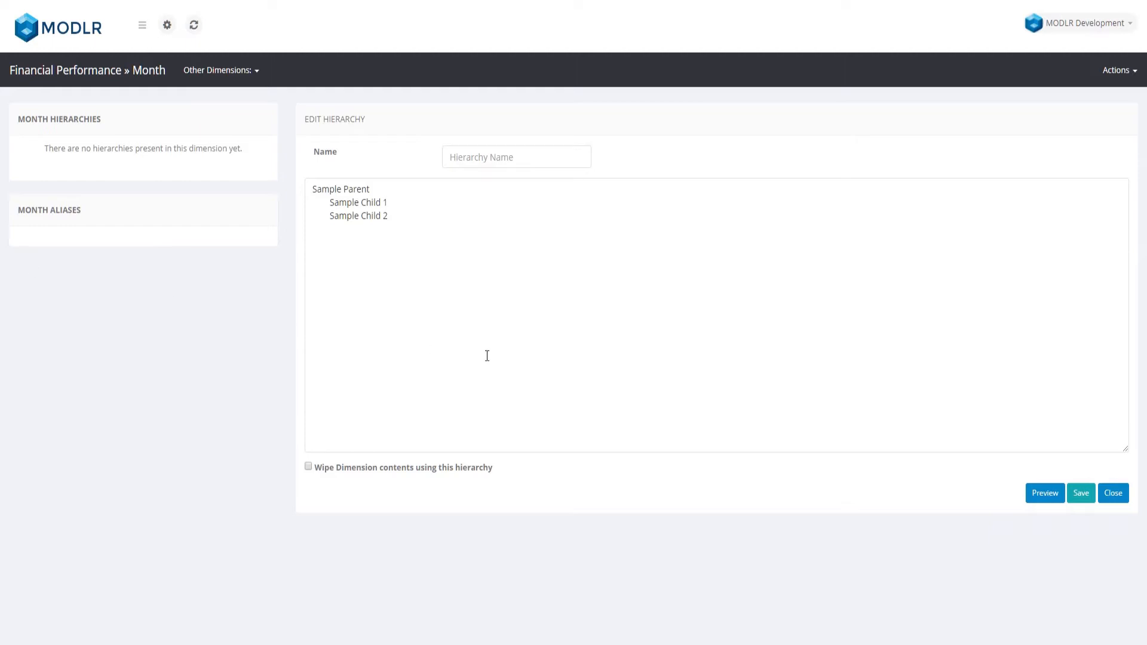
click(492, 311)
click(458, 159)
text(Default)
key(Tab)
key(ctrl+a)
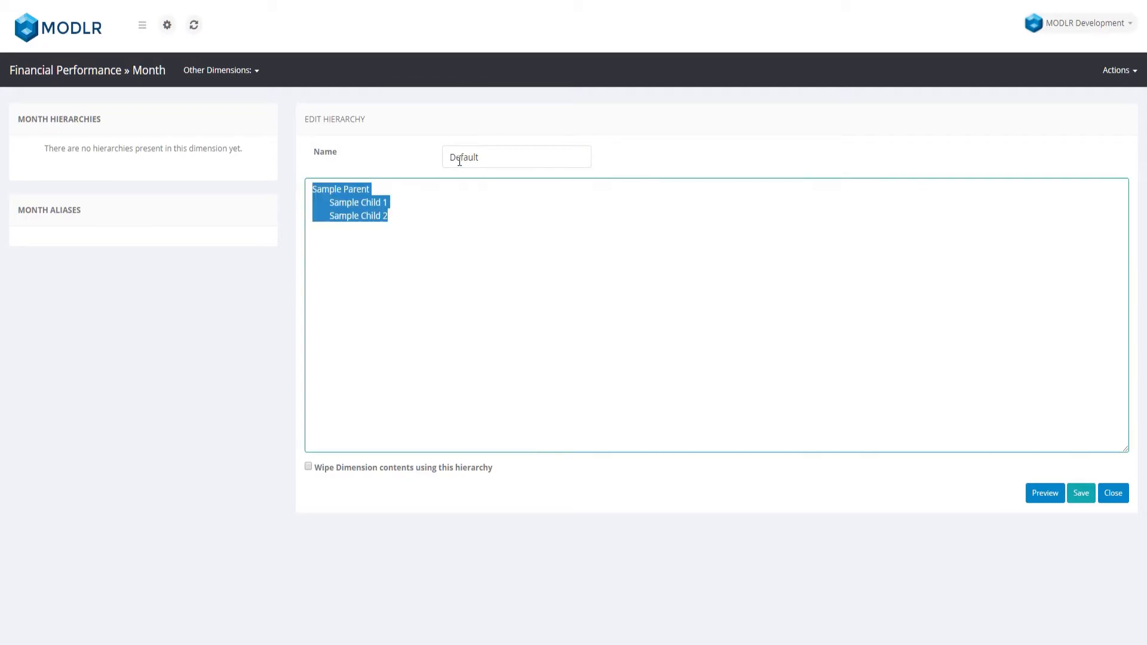
text(All Months)
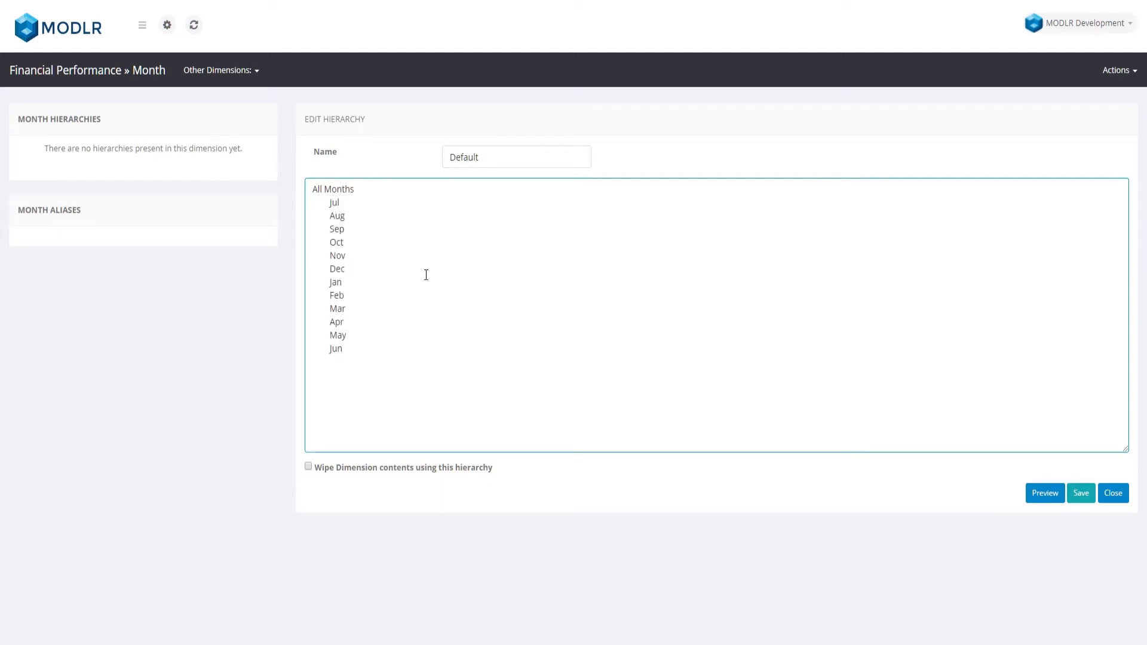
click(1083, 488)
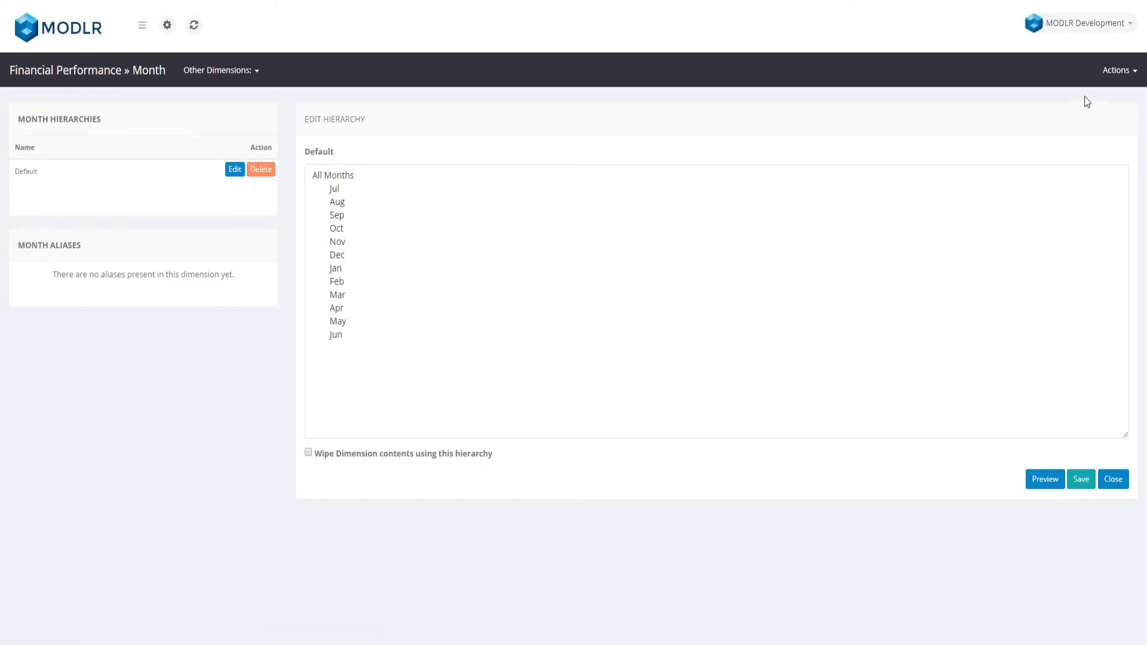
Add a Quarters hierarchy to Month grouping the months into Q1–Q4
click(1119, 70)
click(1111, 115)
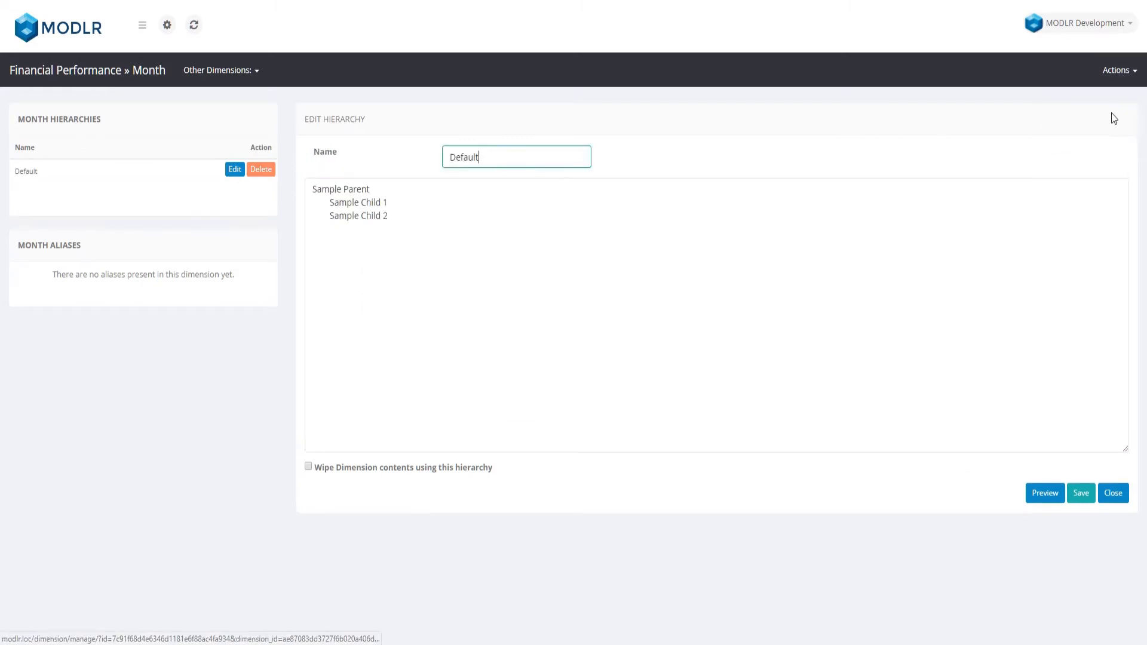
double_click(466, 157)
text(Qua)
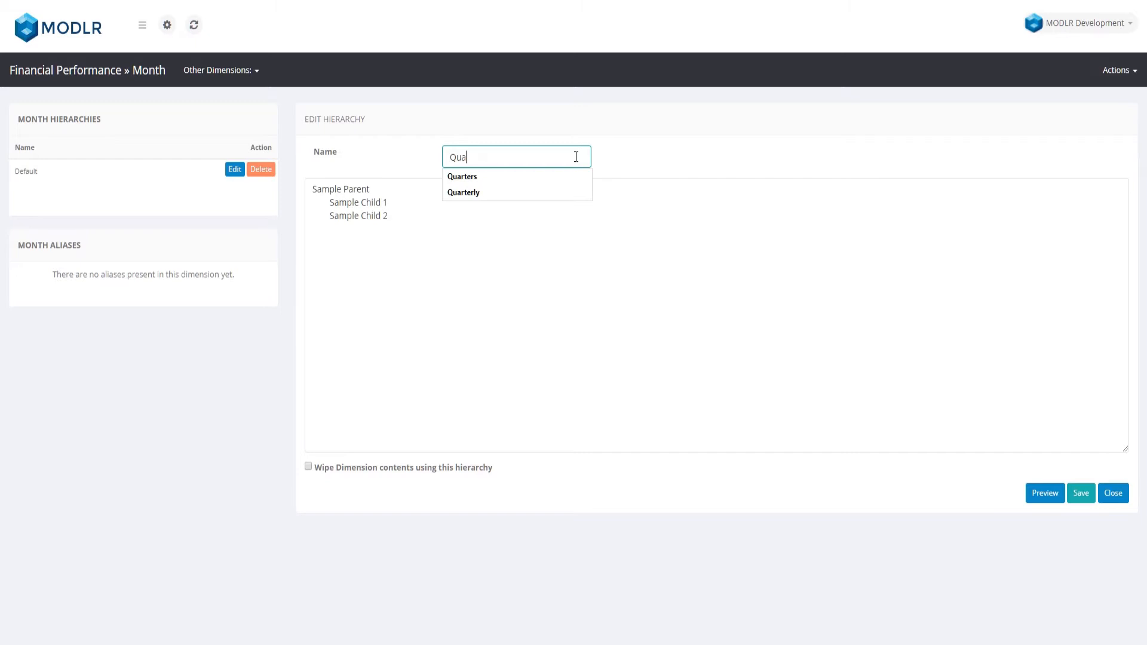
text(rters)
click(663, 220)
key(ctrl+a)
text(Full )
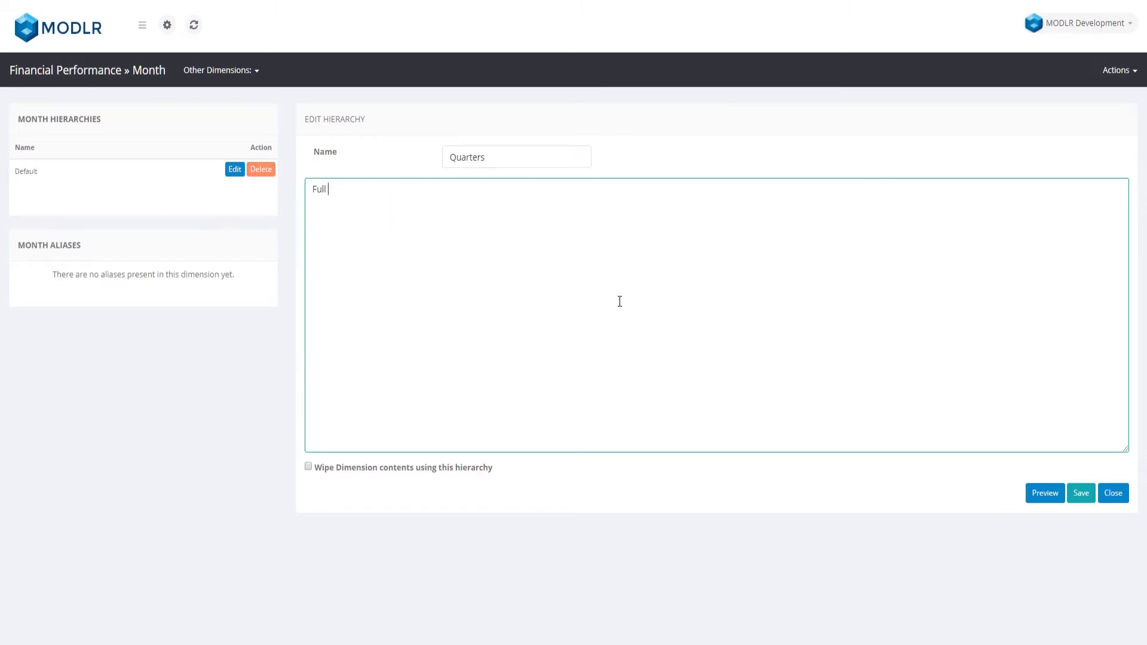
text(Year)
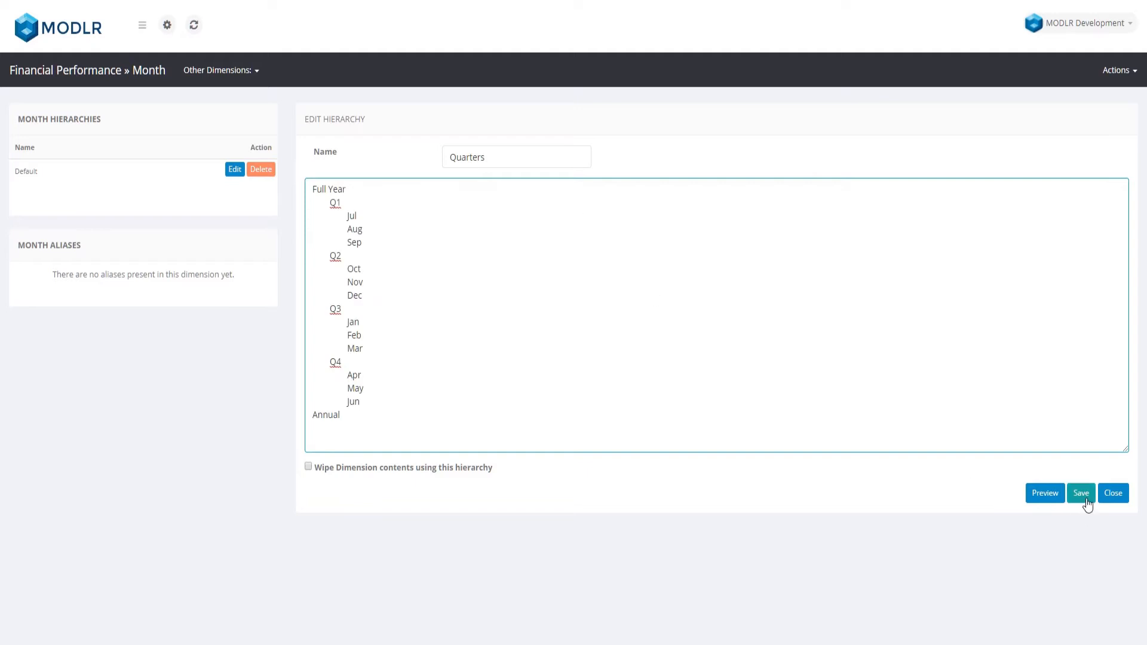
click(1081, 495)
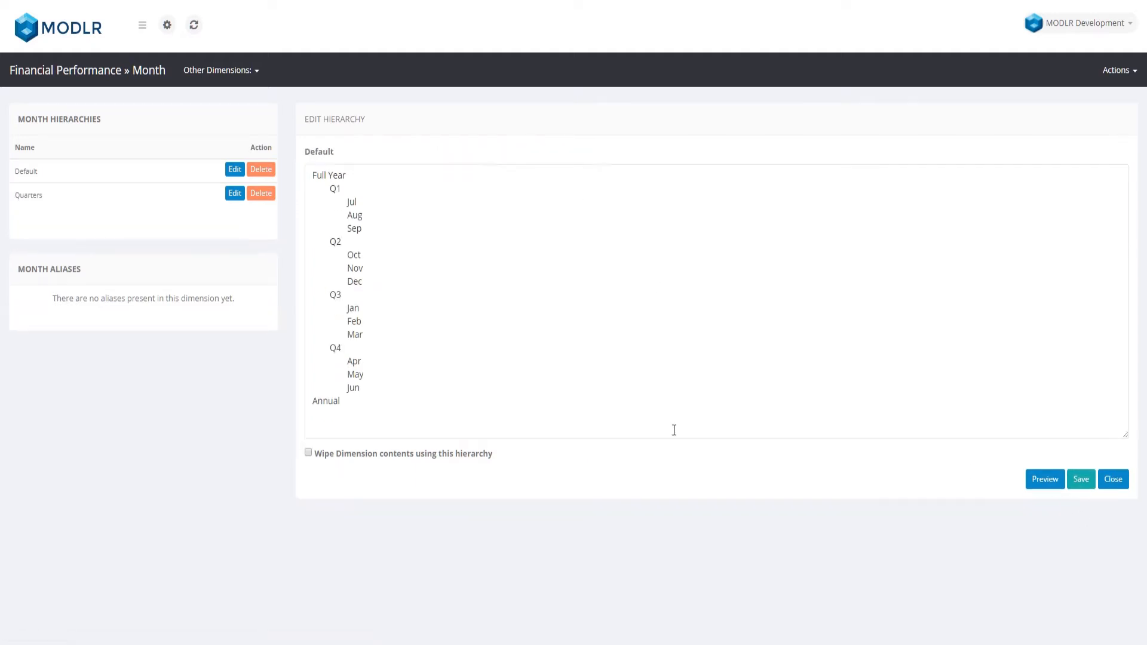
Create a Year dimension whose Default hierarchy lists FY2017, FY2018 and FY2019
click(1116, 70)
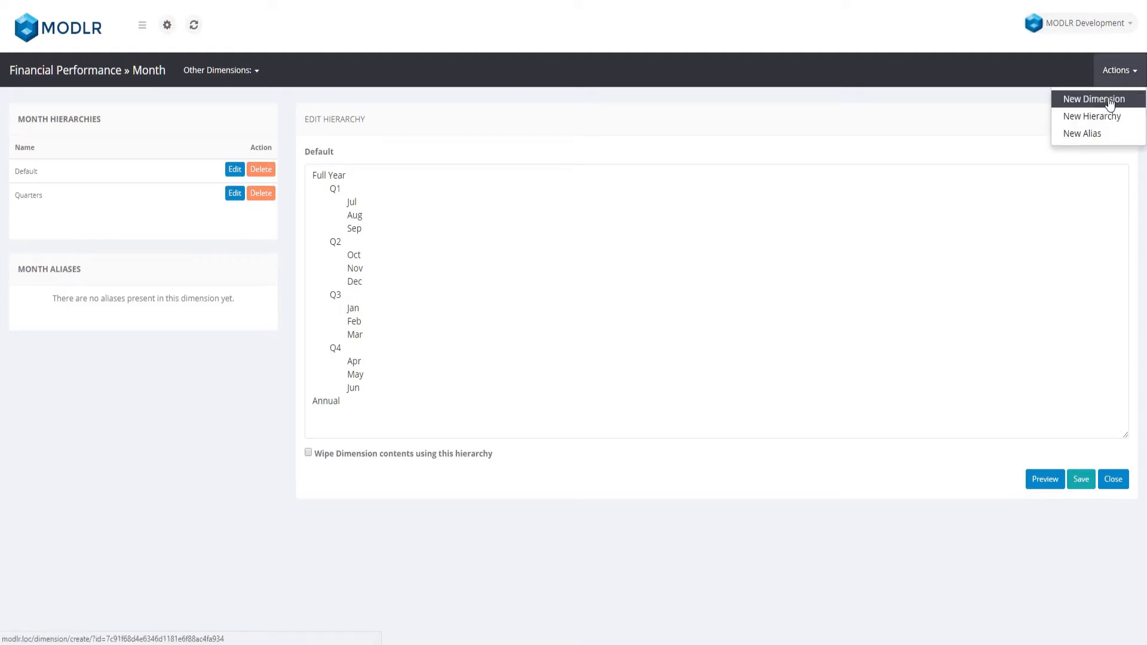
click(1101, 97)
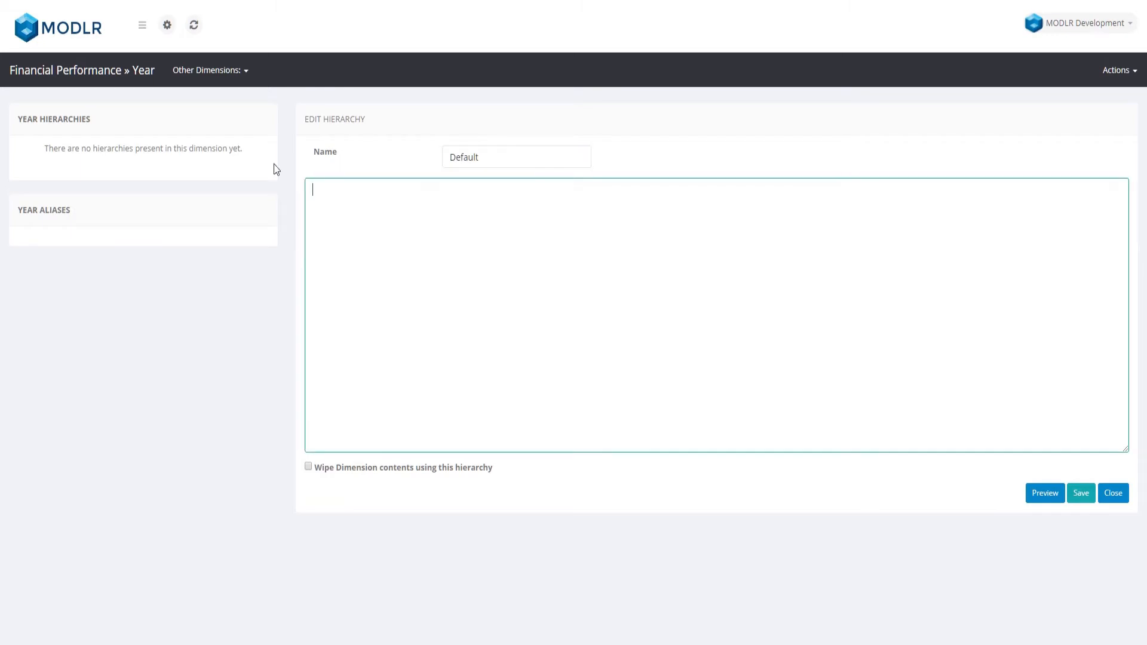
text(FY2017)
key(Return)
text(FY2018)
key(Return)
text(FY2019)
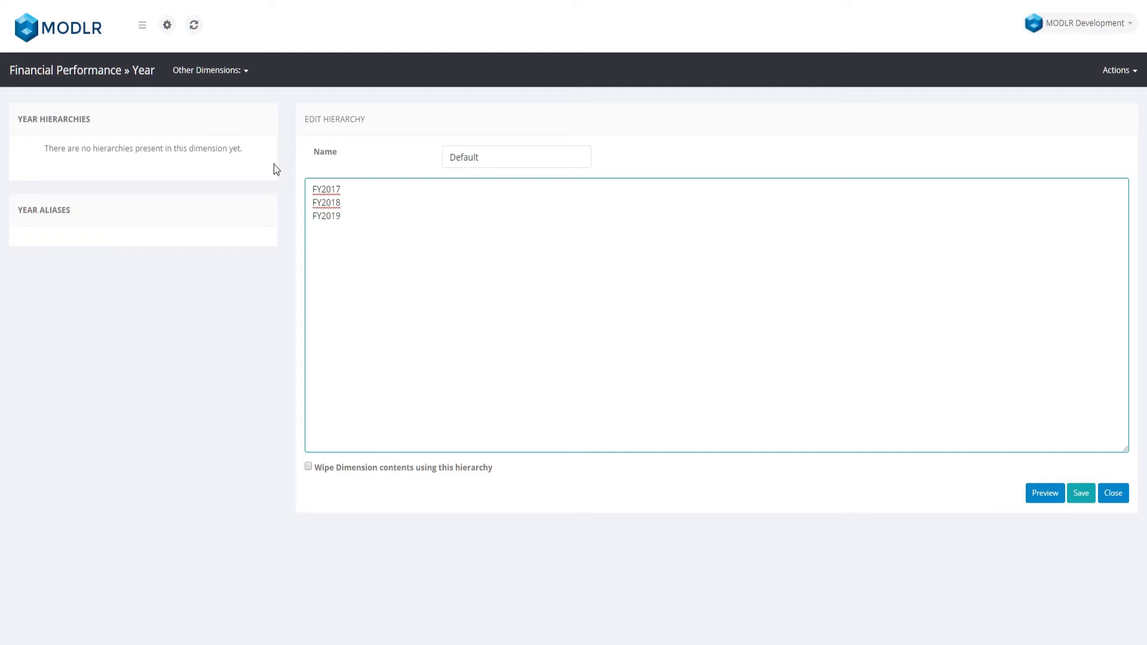
click(1081, 493)
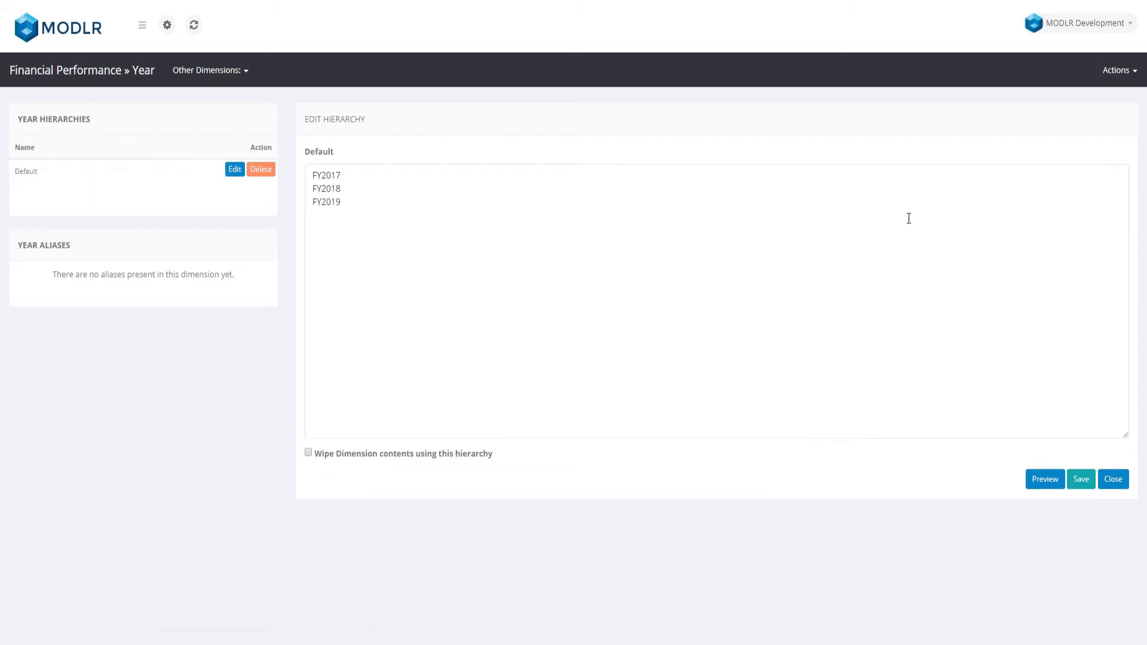
Start another new dimension from the Actions menu
click(1117, 70)
click(1103, 104)
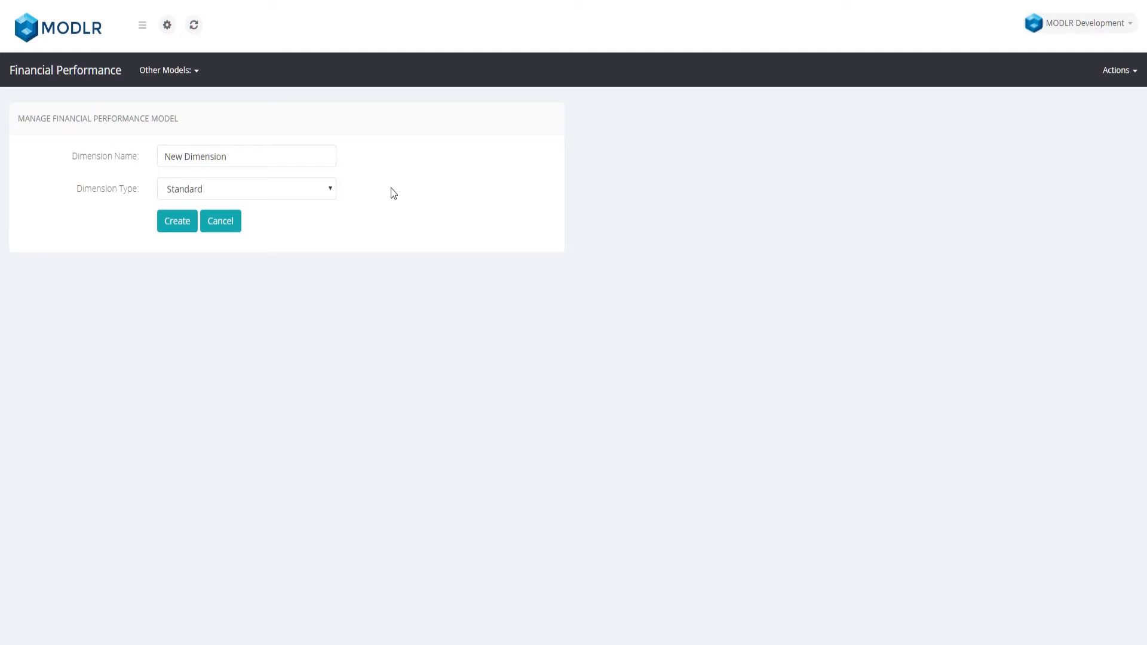
Create a Department dimension and save its Default hierarchy from the pasted department tree
drag(310, 158, 135, 145)
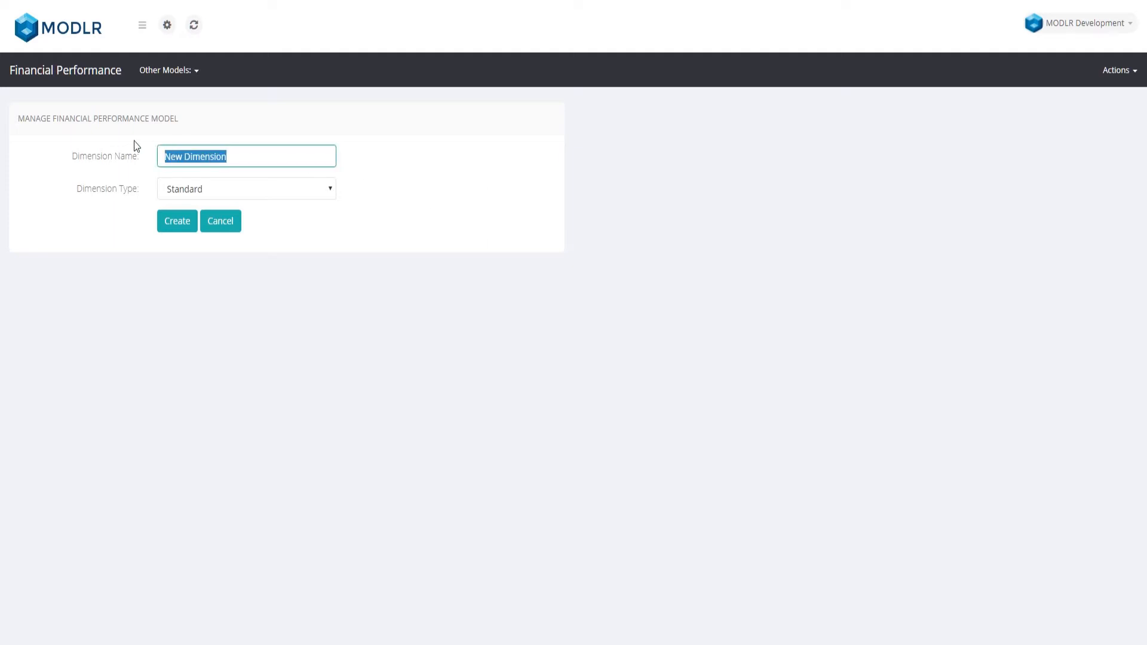
text(Department)
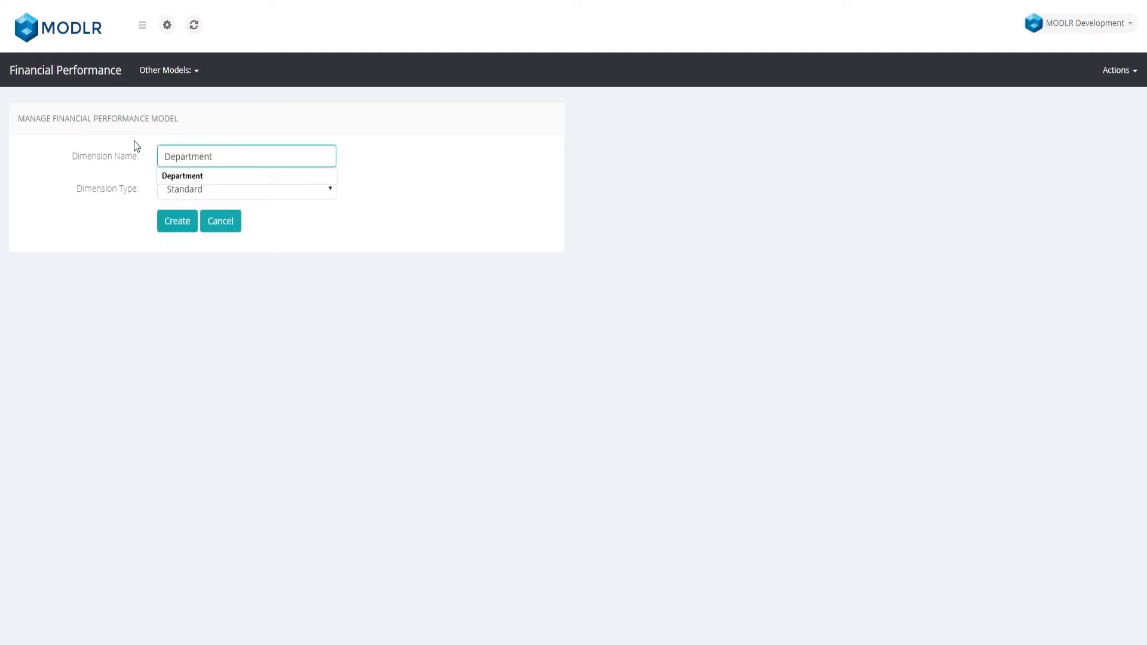
click(177, 222)
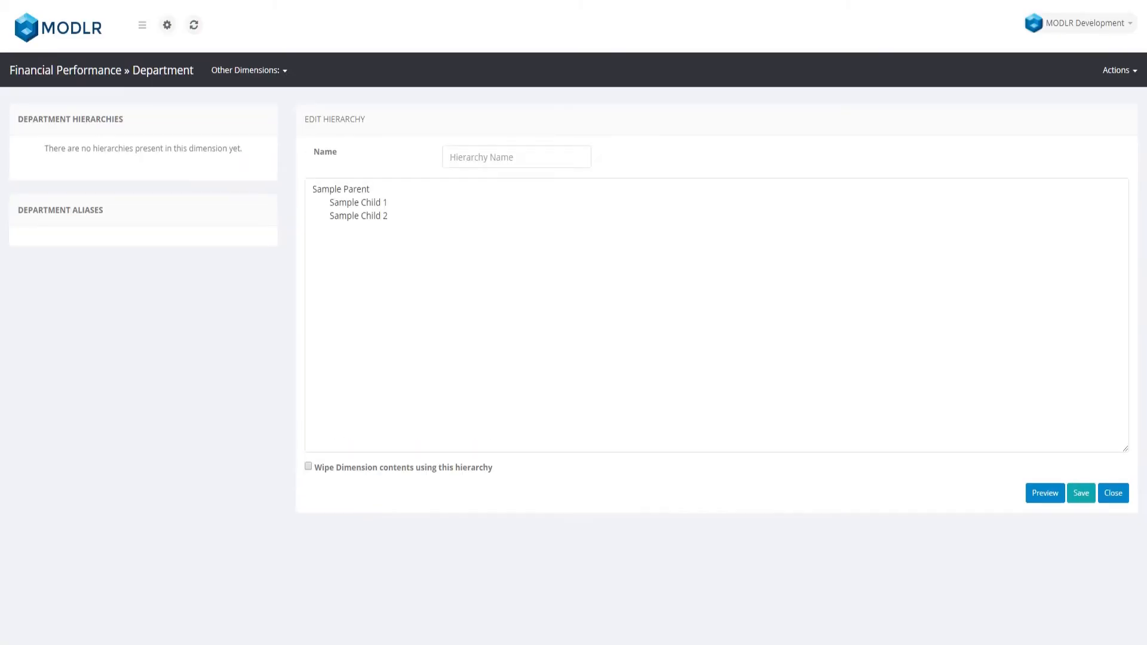
click(563, 157)
text(Default)
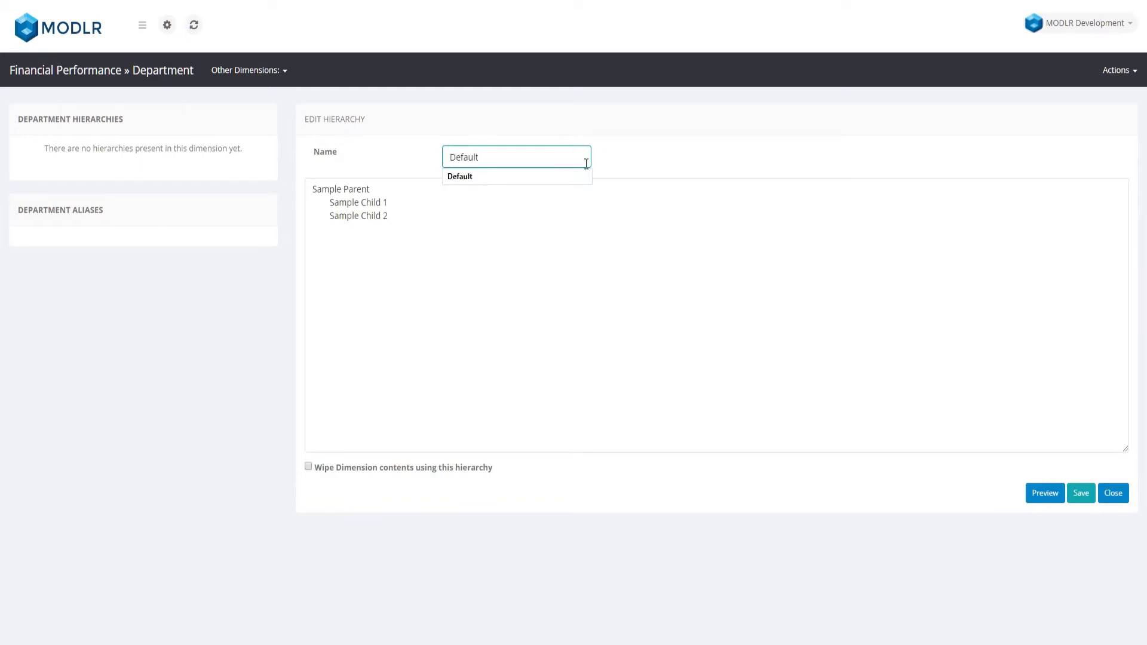
click(453, 310)
key(ctrl+a)
text(All Depart)
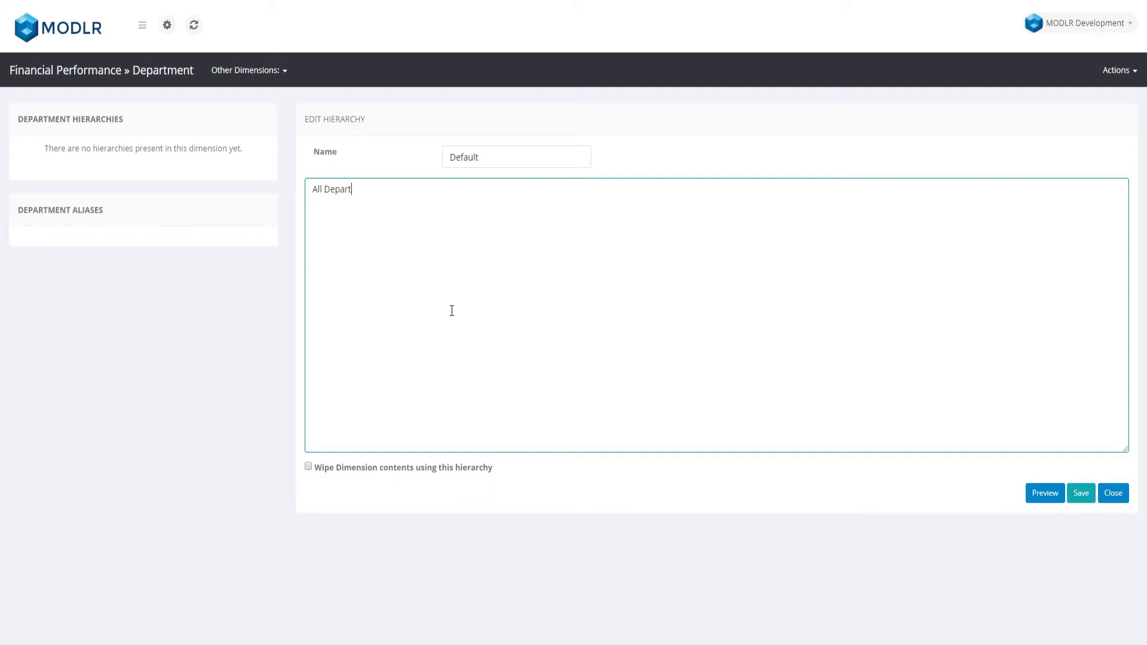
text(ments)
key(ctrl+a)
key(ctrl+v)
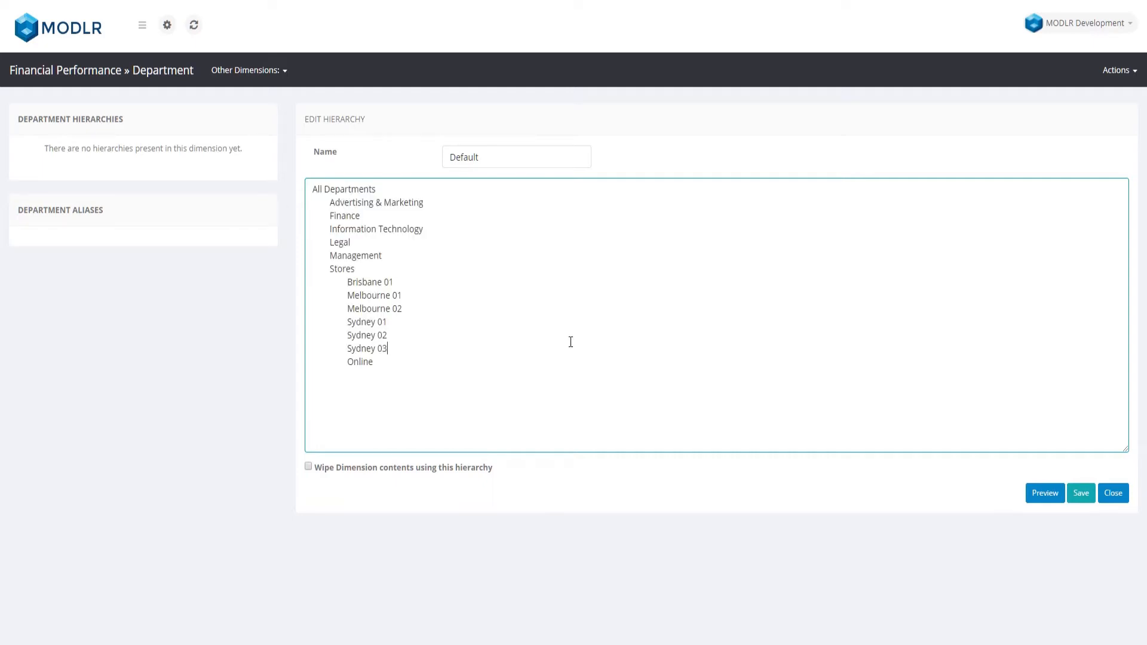
click(1080, 492)
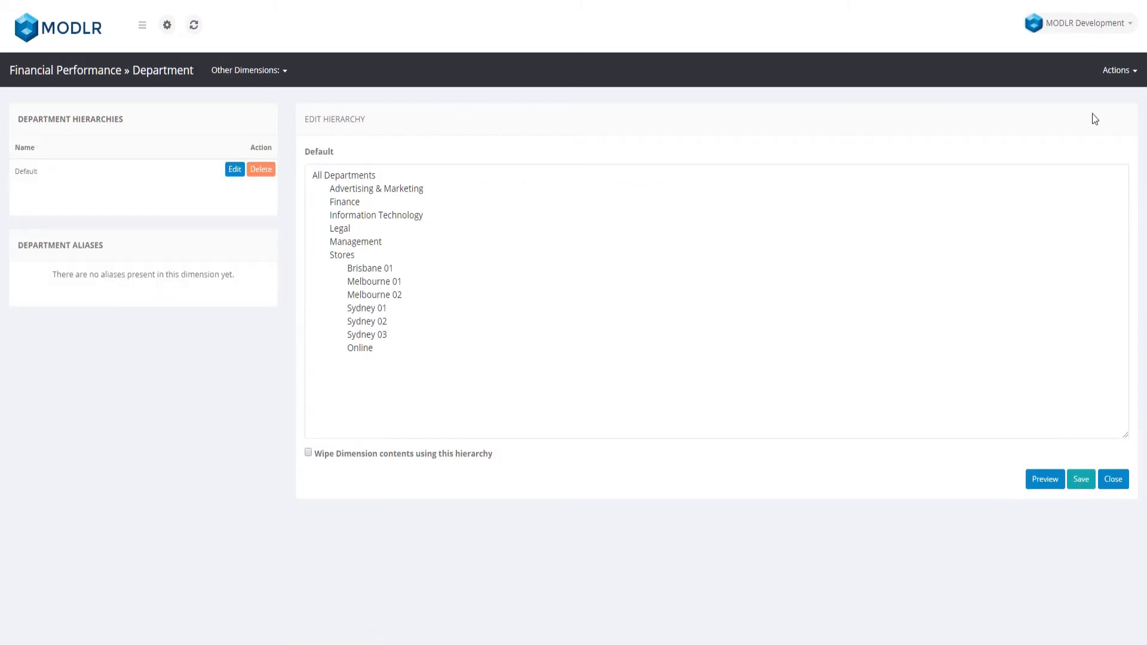
Add a Retail Stores hierarchy to Department from the pasted tree grouping stores by state
click(1116, 70)
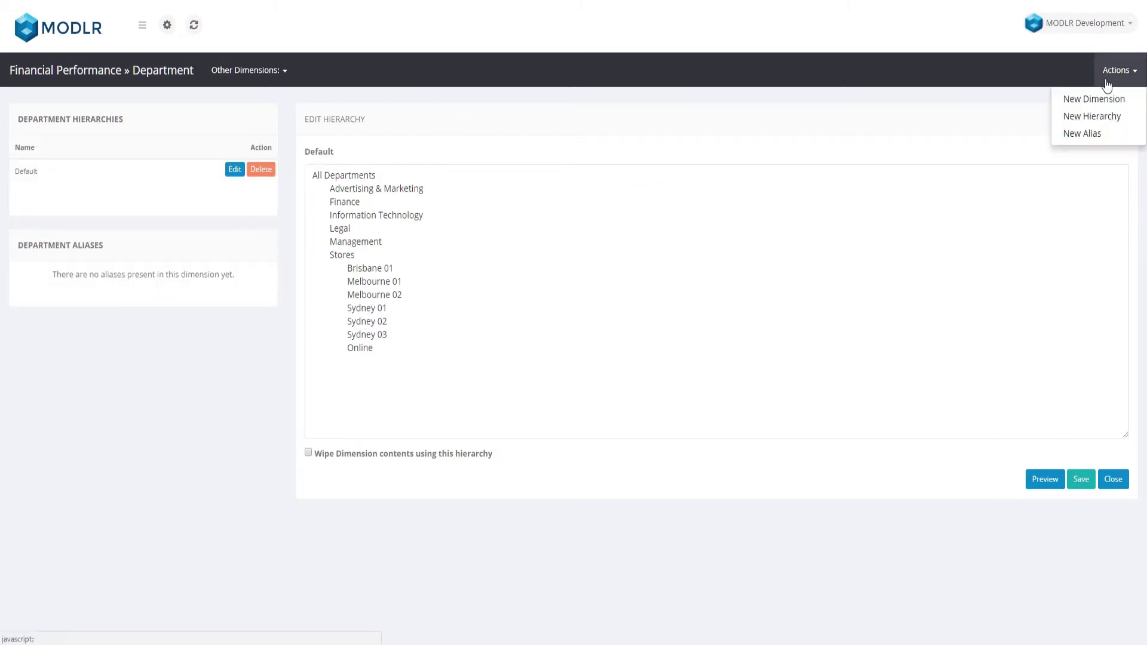
click(1093, 116)
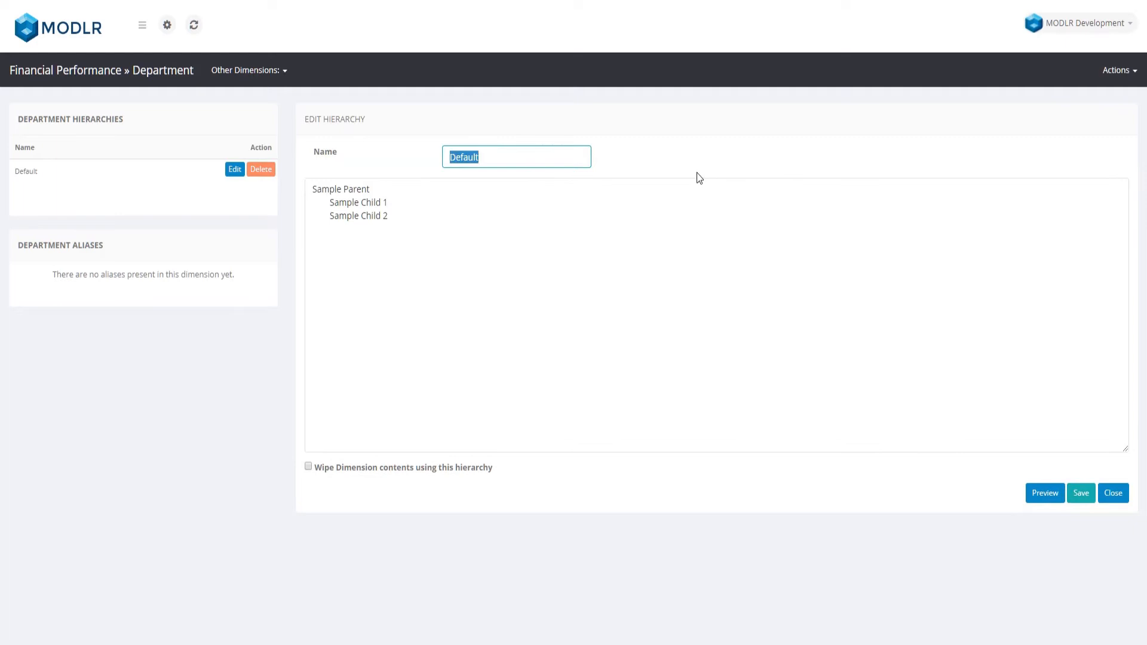
text(Retail St)
text(ores)
click(619, 243)
key(ctrl+a)
key(ctrl+v)
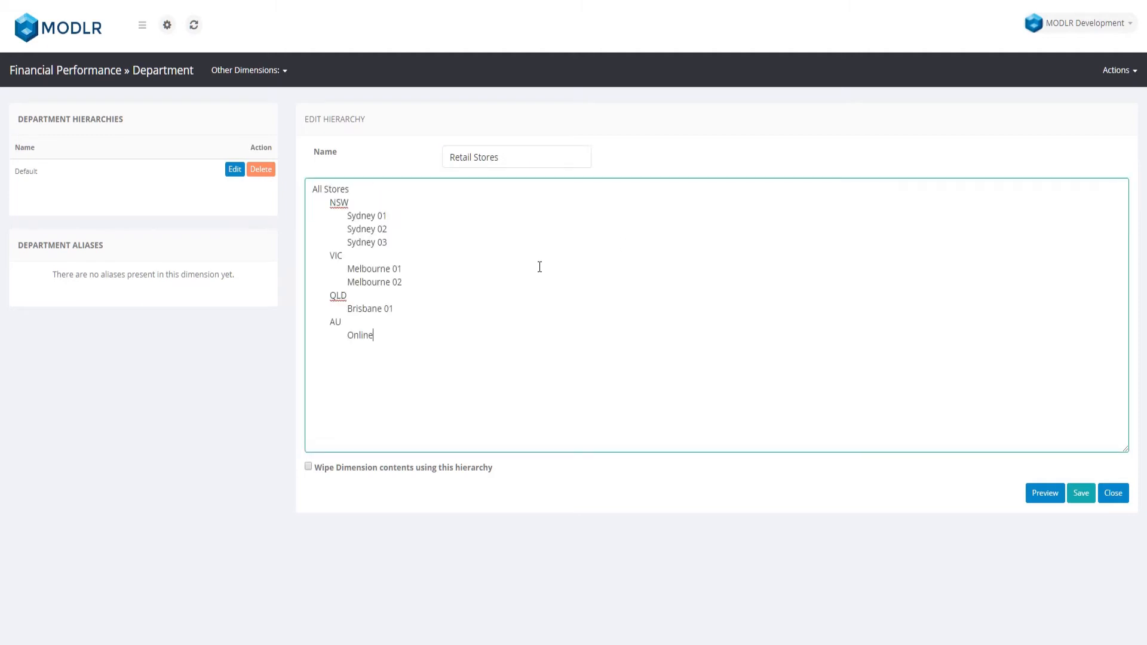
click(1073, 496)
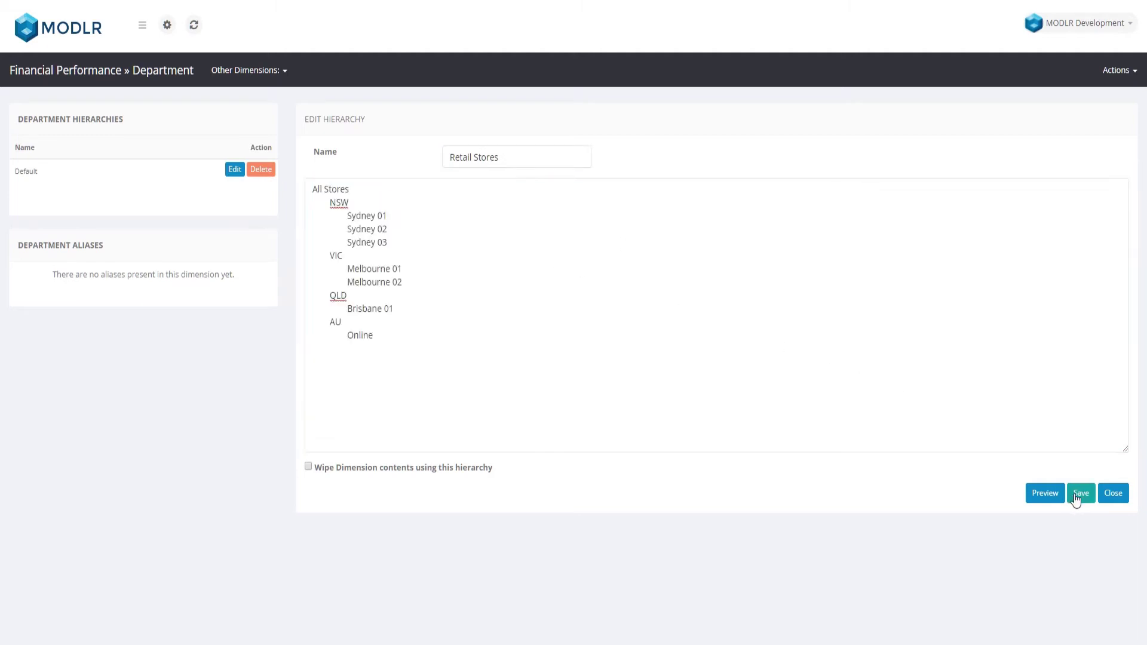
Review the Default and Retail Stores hierarchies, then start another new dimension
click(234, 171)
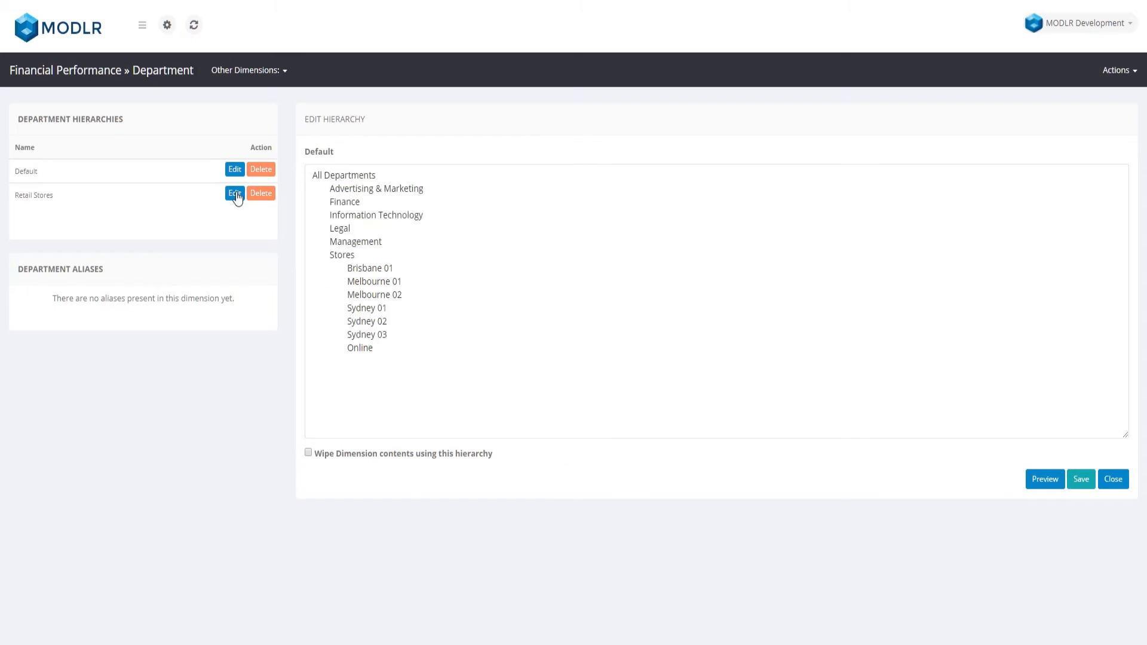
click(234, 193)
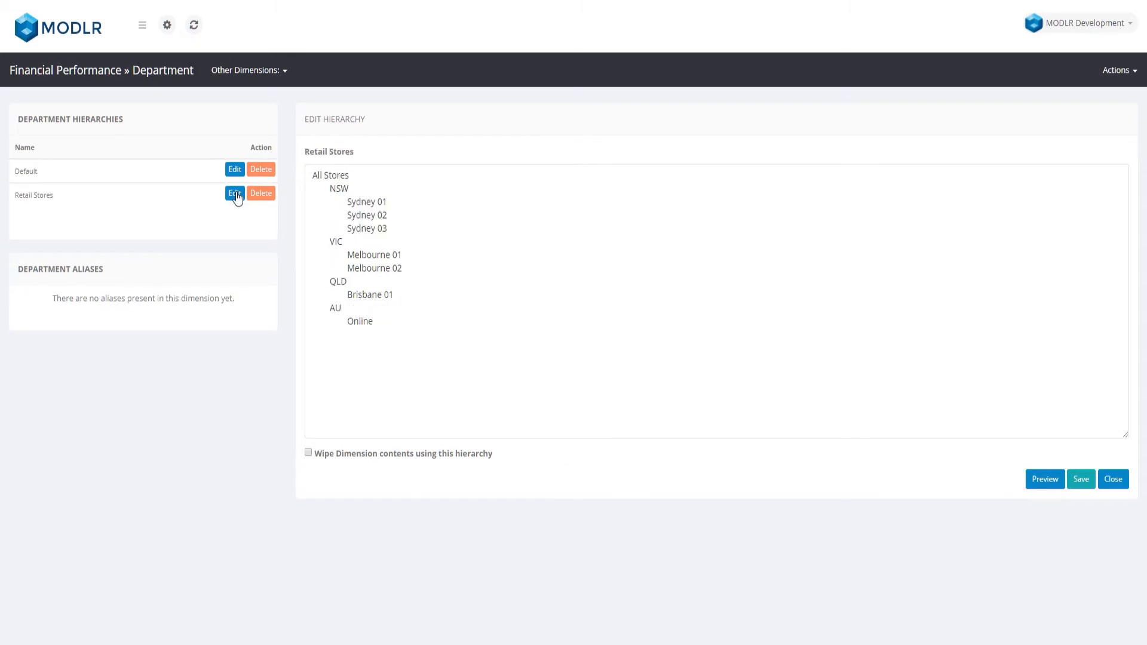
click(1116, 72)
click(1098, 97)
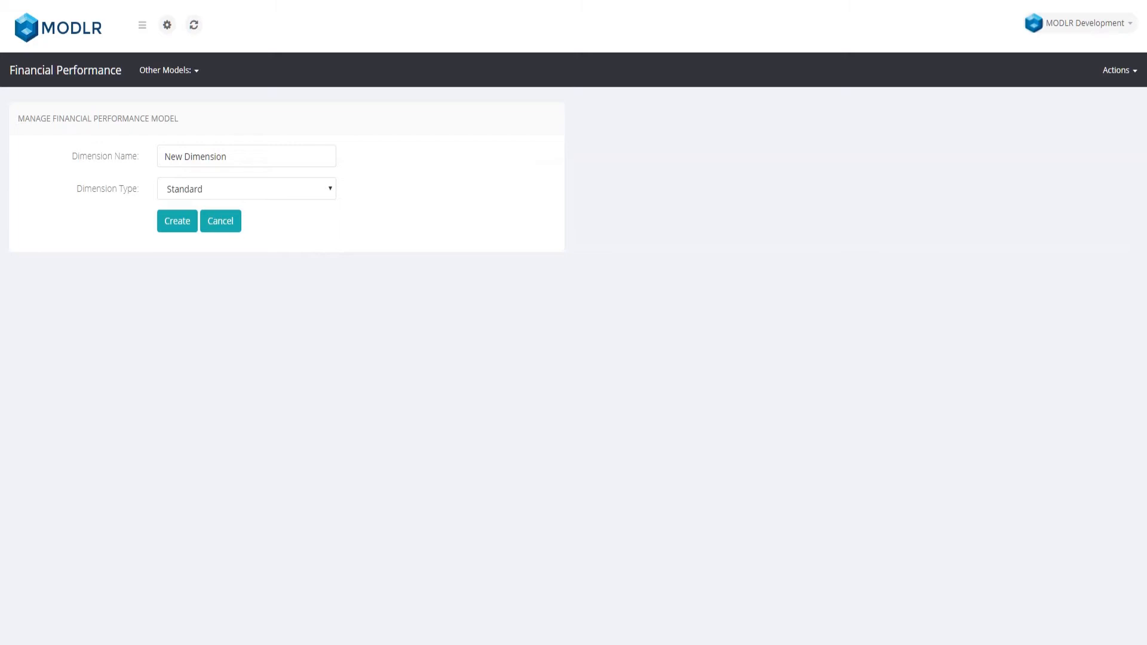
Create an Account dimension and save its Default hierarchy from the pasted account tree
double_click(312, 150)
text(Account)
click(217, 189)
click(182, 226)
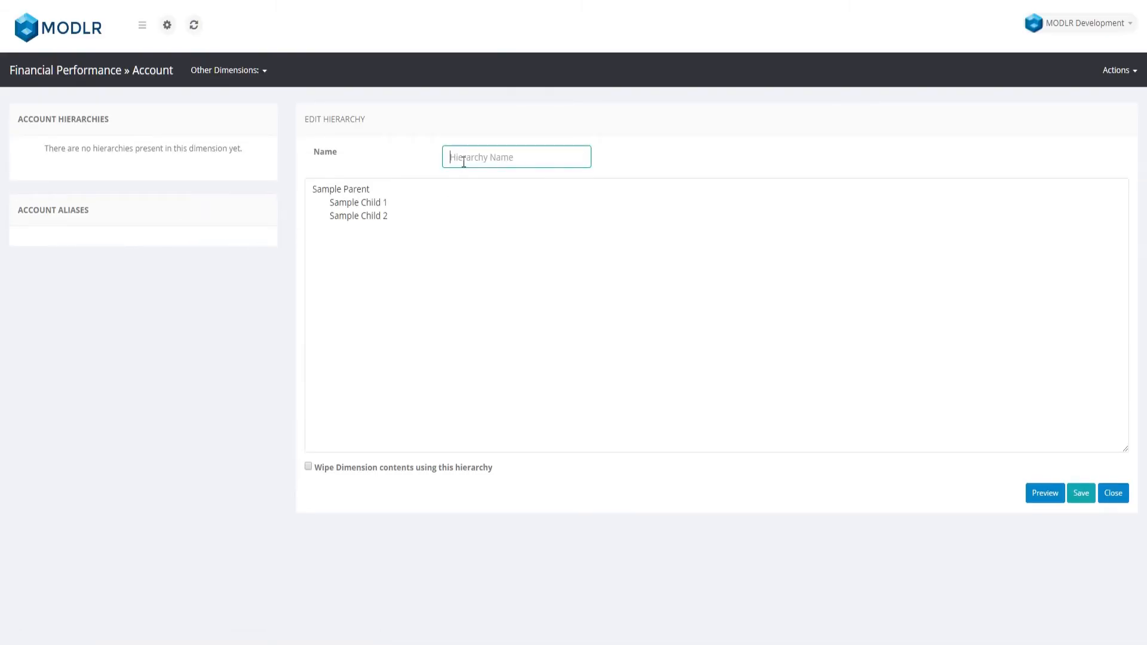
text(Default)
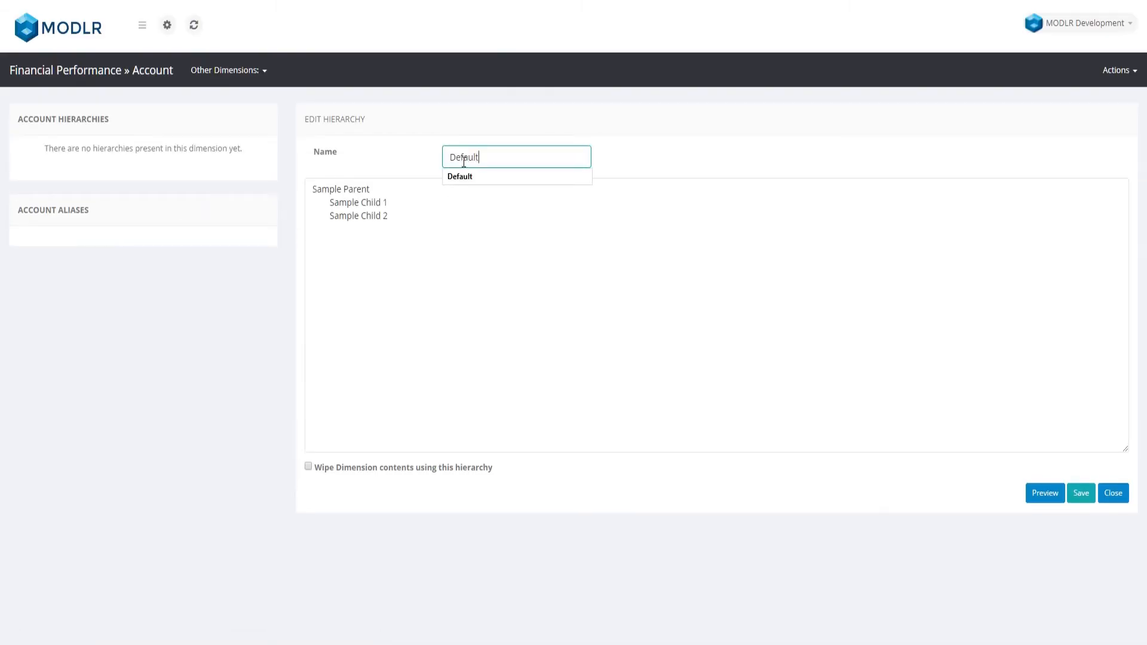
key(Escape)
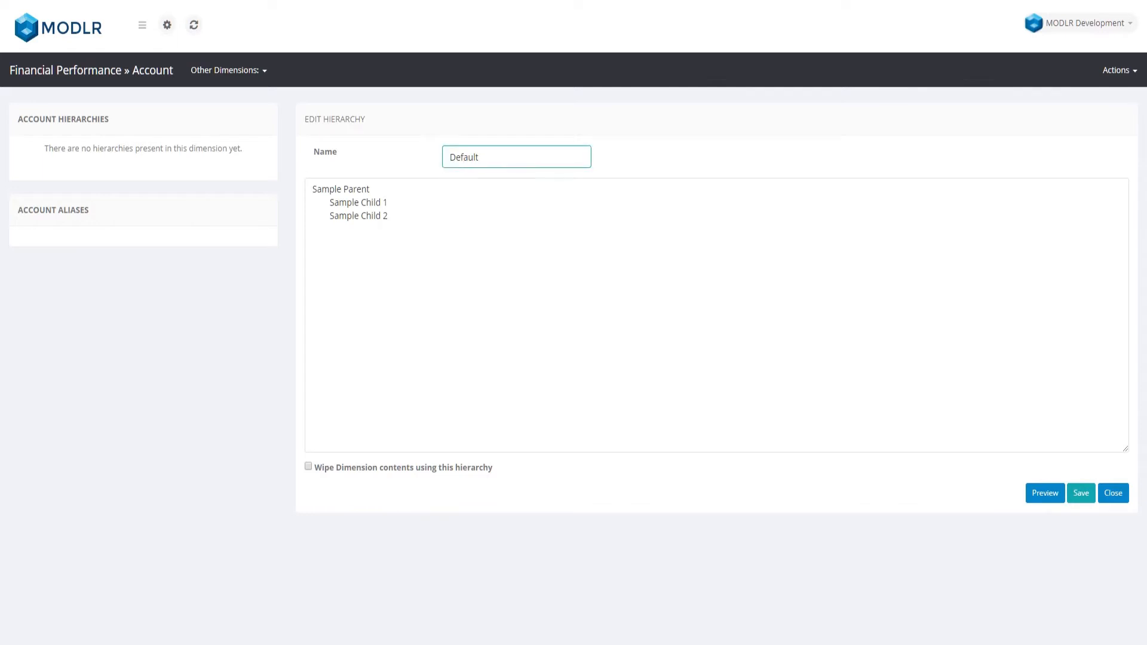
click(463, 384)
key(ctrl+a)
text(800 - Profit 	700 - Profit before Income Tax 		300 - Net Margin 			310 - Gross Margin 				320 - Revenue 				340 - Cost of Goods Sold 		500 - Operating Expenses 			510 - Salaries and Oncosts 			520 - Salaries 			525 - Bonus 			530 - Wages 			540 - Superannuation 			550 - Allowances 			560 - Employee Tax 		565 - Equipment 		570 - Supplies 		571 - Travel 			572 - Travel Domestic 			573 - Travel International 		575 - Rent 		580 - Utilities 		581 - Insurance 		585 - Telephone 		590 - Advertising 		595 - Depreciation 	850 - Income Tax)
scroll(462, 385, up, 5)
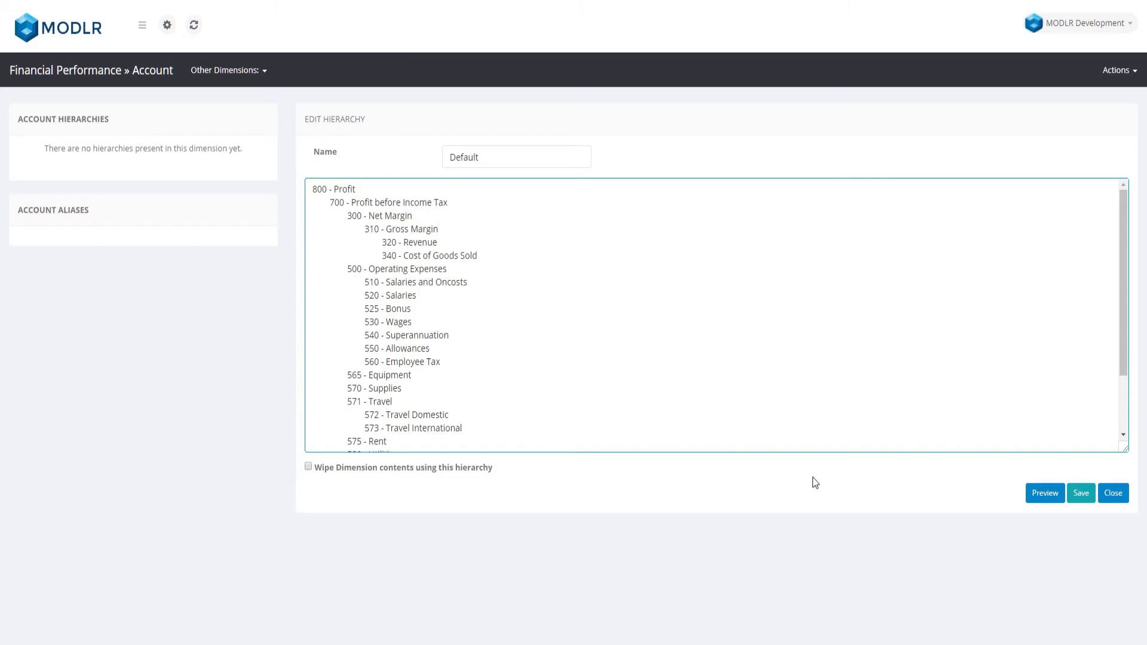
click(1082, 493)
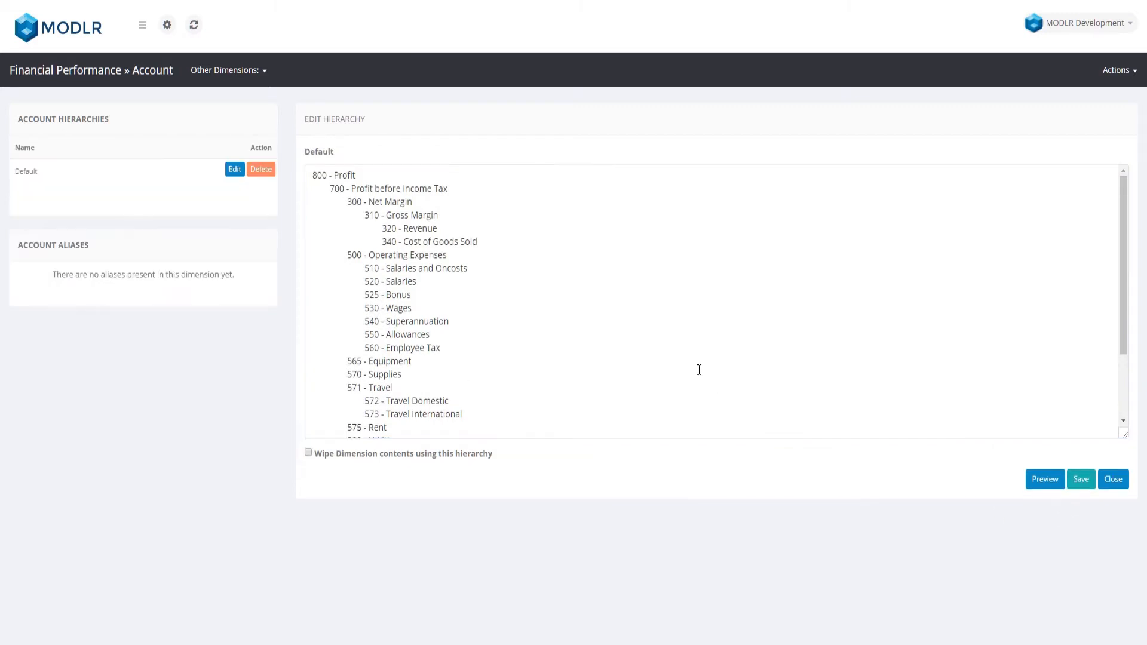
From the model overview, create a Scenario dimension of type Scenario
click(66, 70)
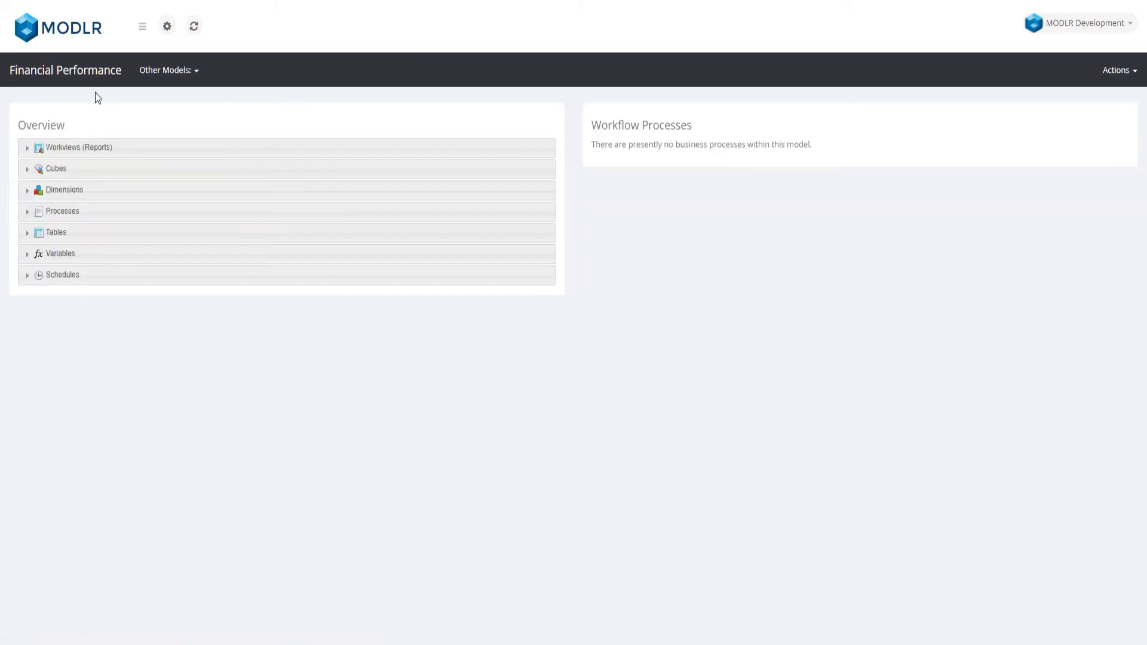
click(118, 190)
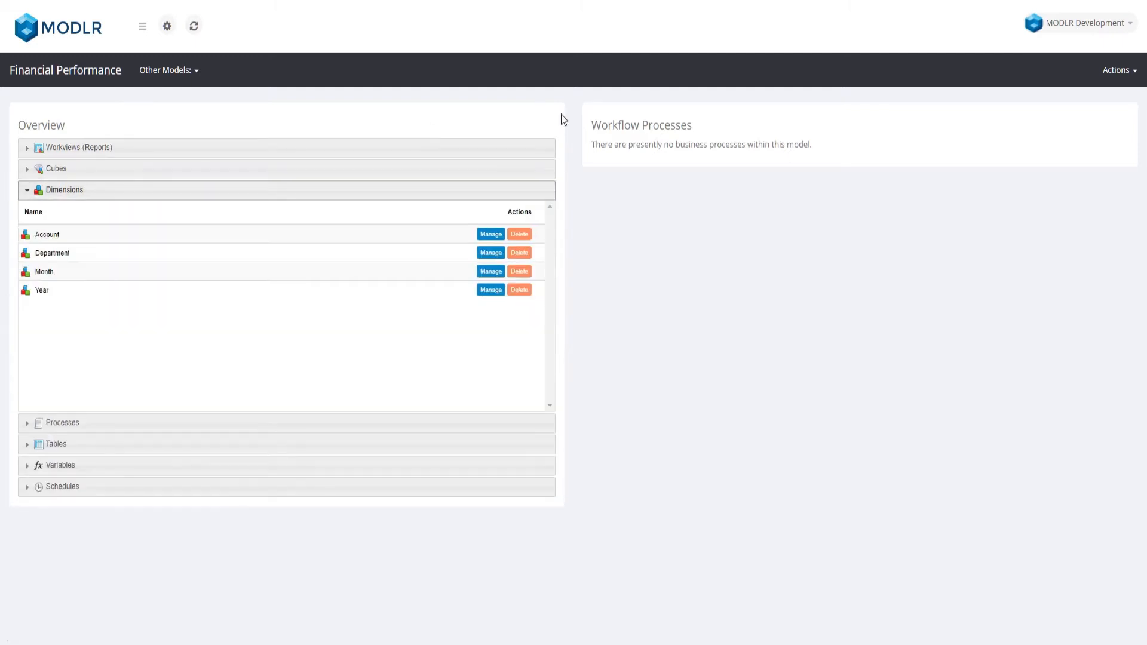
click(1117, 70)
click(1071, 135)
double_click(279, 157)
text(Scenario)
key(Tab)
key(Down)
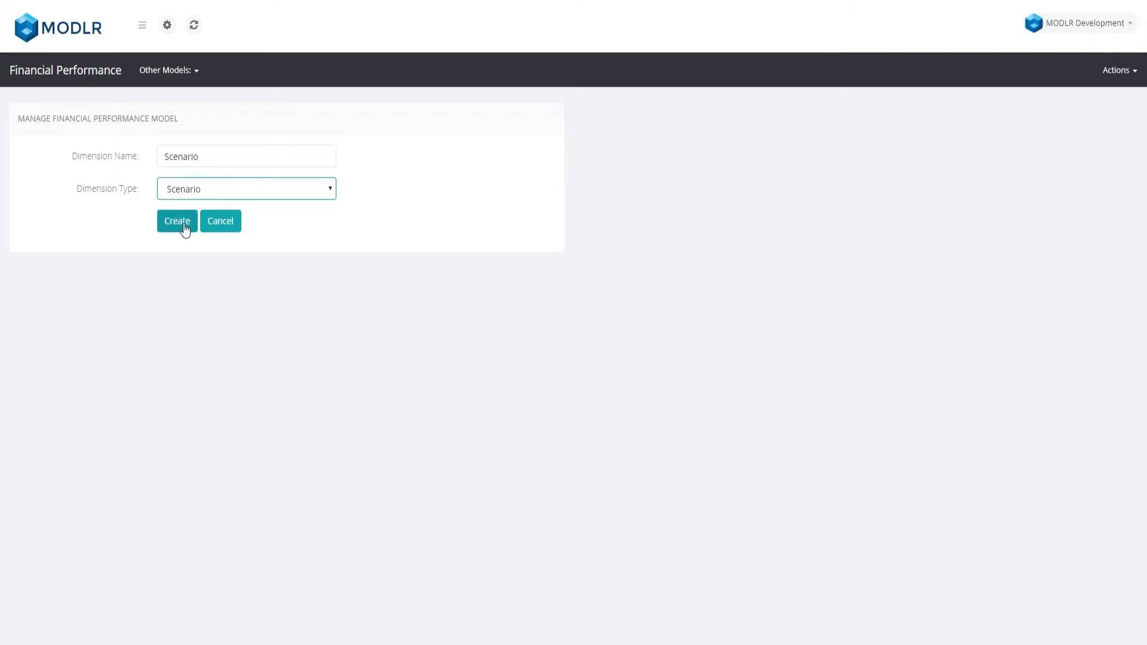
click(178, 221)
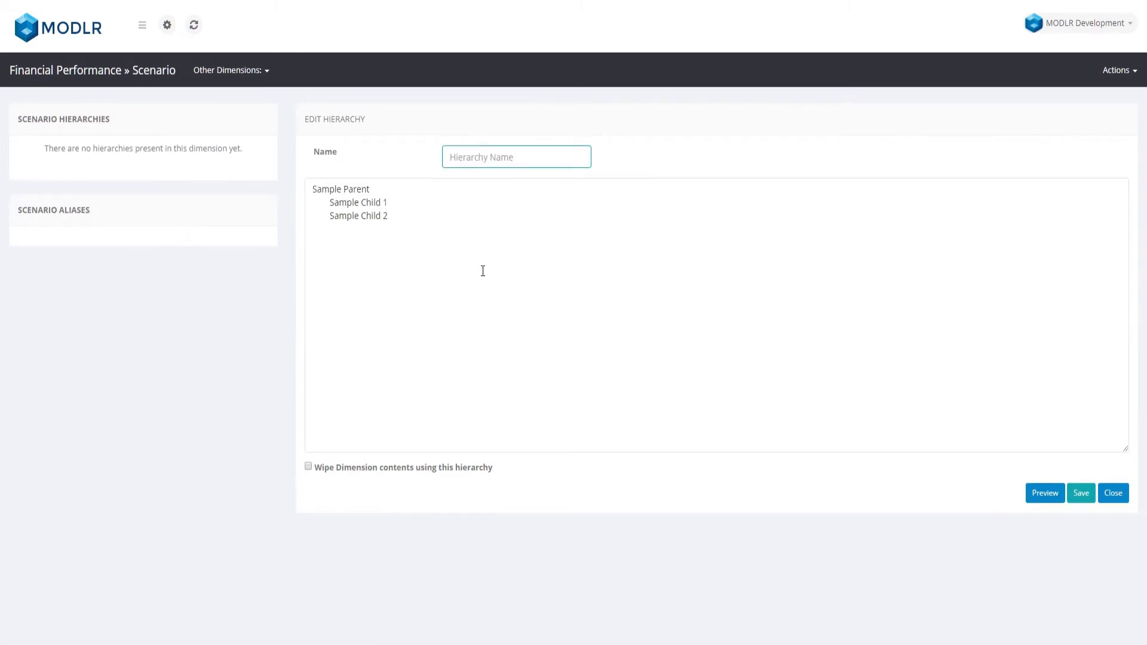
text(Default)
Paste Actual, Budget and Forecast as the Scenario hierarchy and return to the overview
key(Tab)
key(ctrl+a)
text(Actual Budget Forecast)
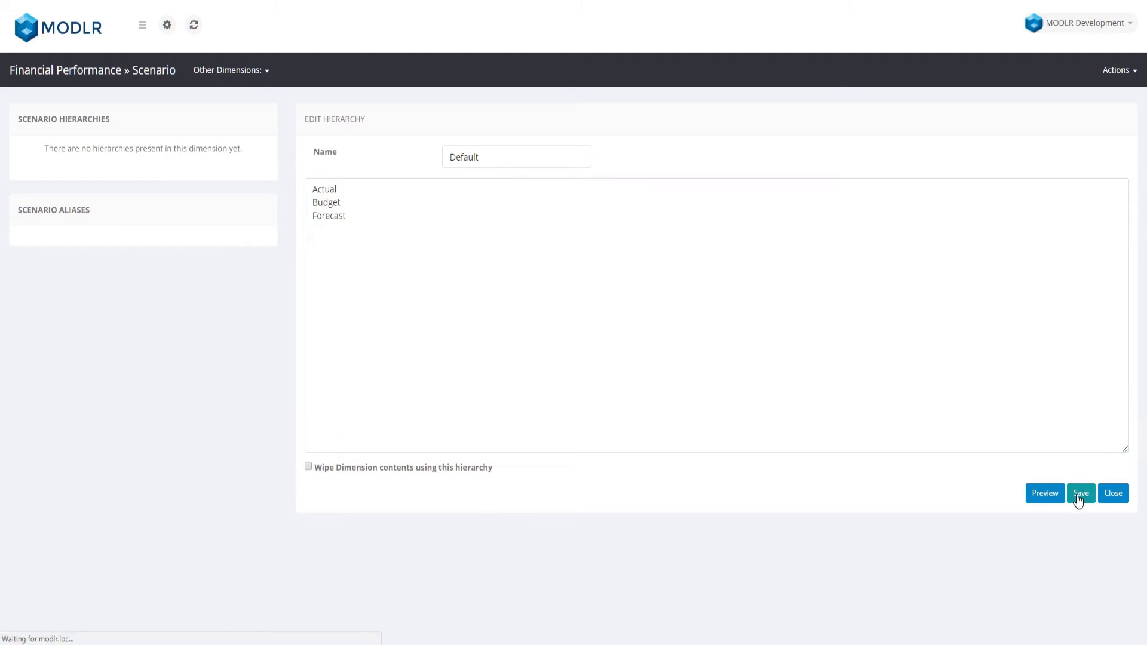
click(90, 70)
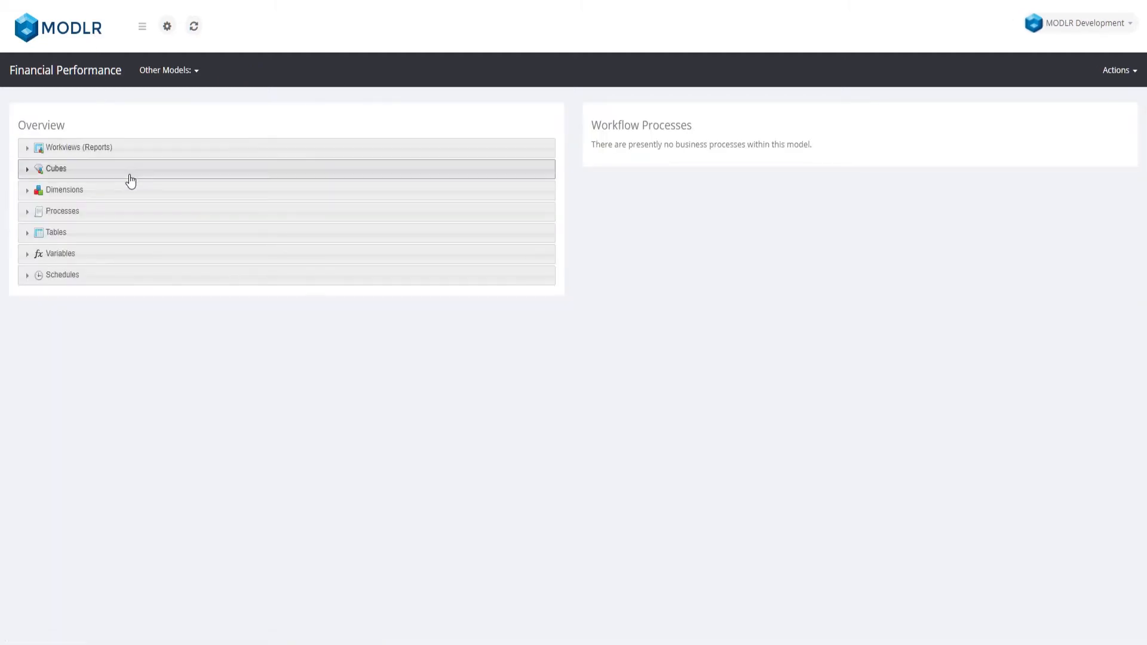
Start a new cube named Profit and Loss with its own measures dimension
click(131, 175)
click(434, 402)
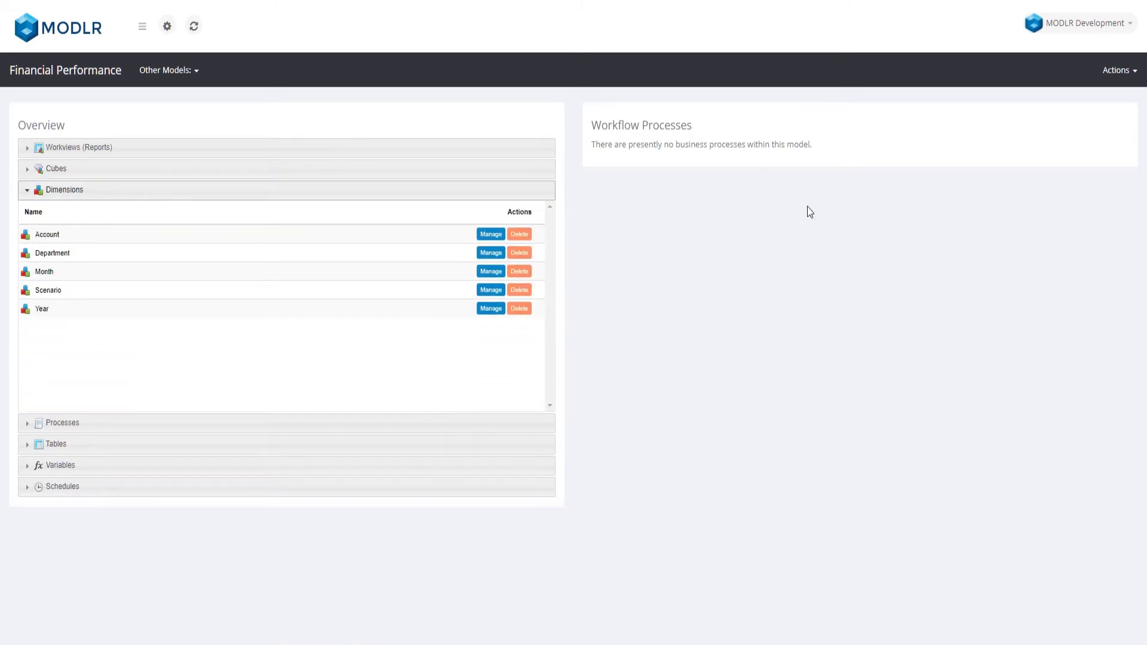
click(1116, 70)
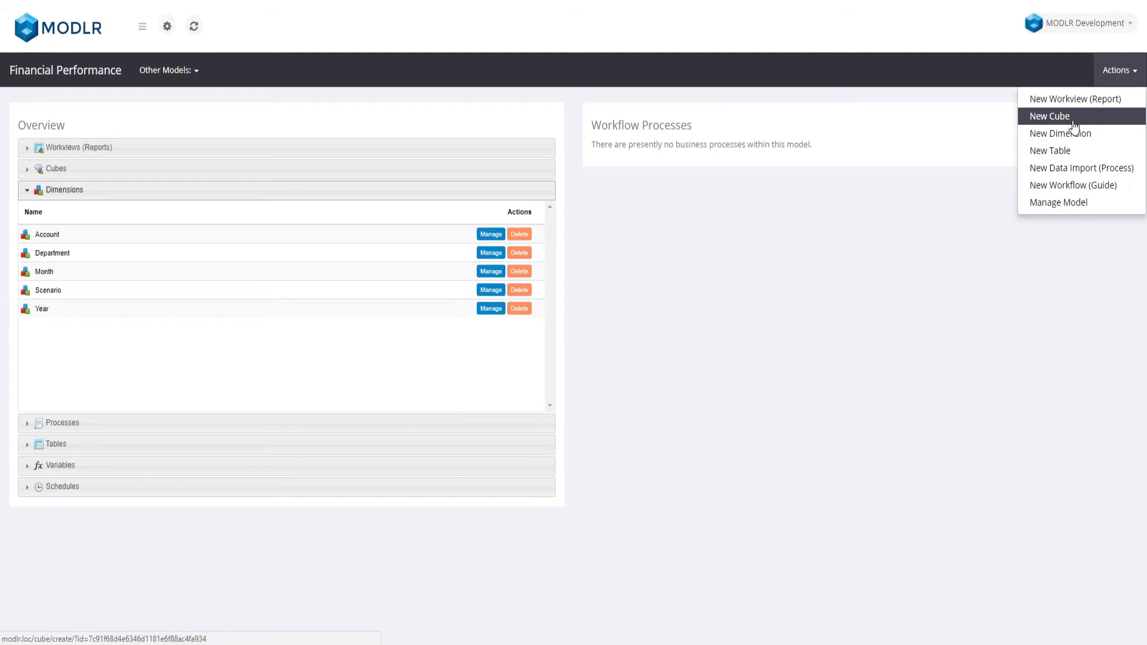
click(1067, 136)
click(486, 115)
key(ctrl+a)
text(Profit and Loss)
click(304, 162)
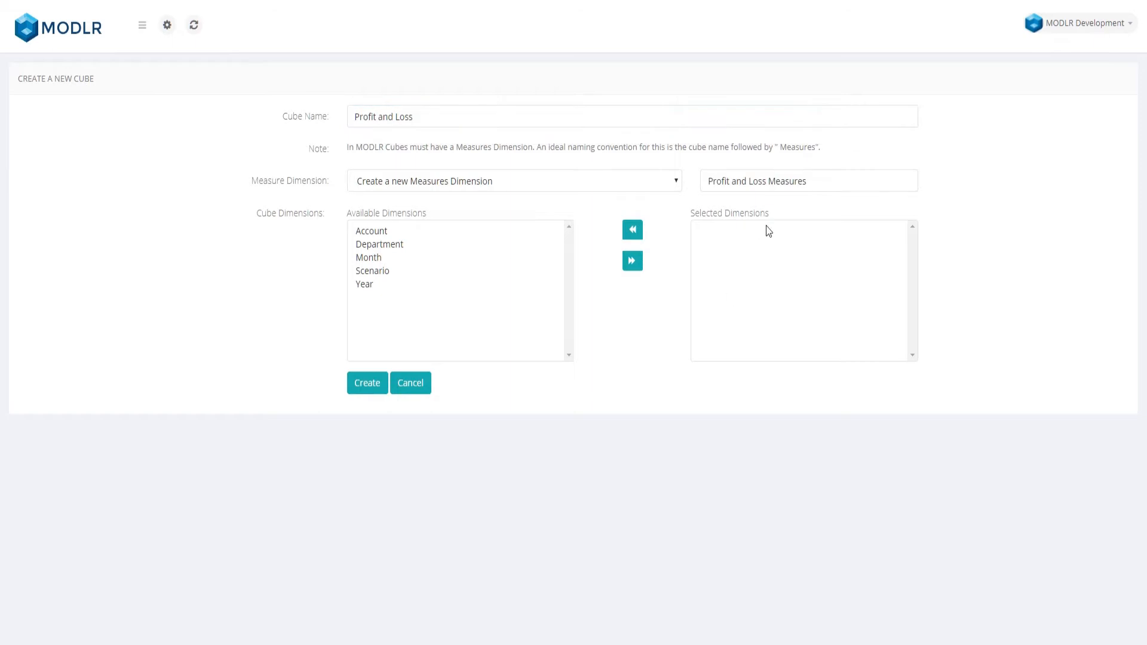
click(828, 185)
click(634, 205)
Add Year, Month, Scenario, Department and Account as the cube's dimensions and create it
double_click(364, 284)
double_click(368, 257)
double_click(372, 257)
double_click(379, 244)
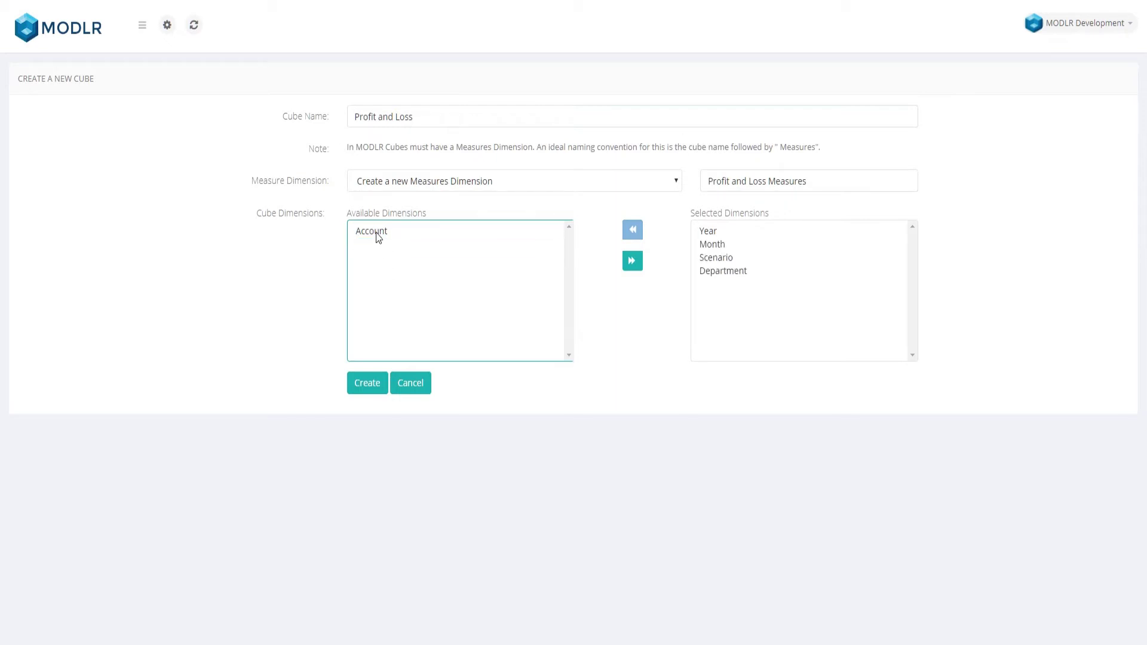
click(368, 383)
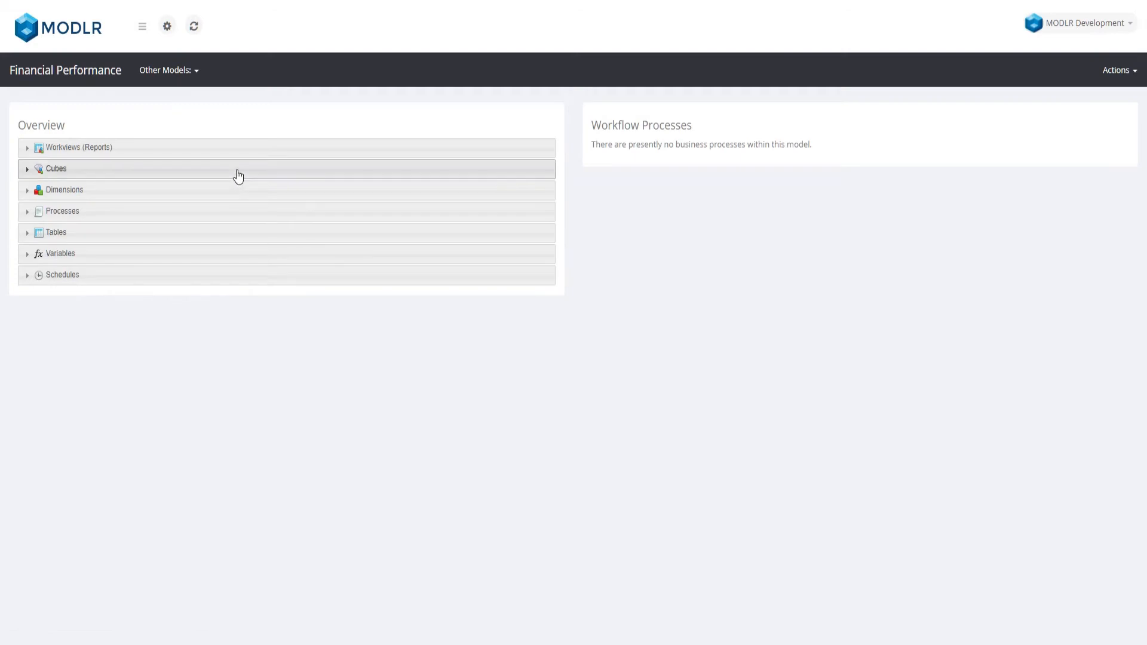
Give Profit and Loss Measures a Default hierarchy of $ and $ - Thousands and return to the overview
click(236, 171)
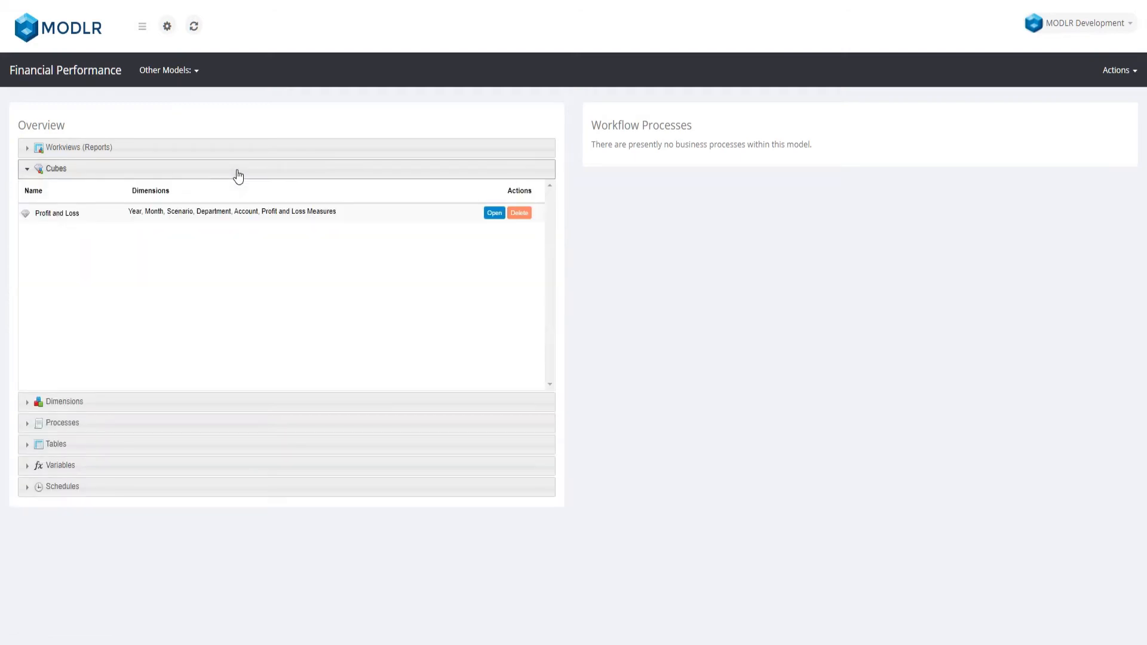
click(218, 402)
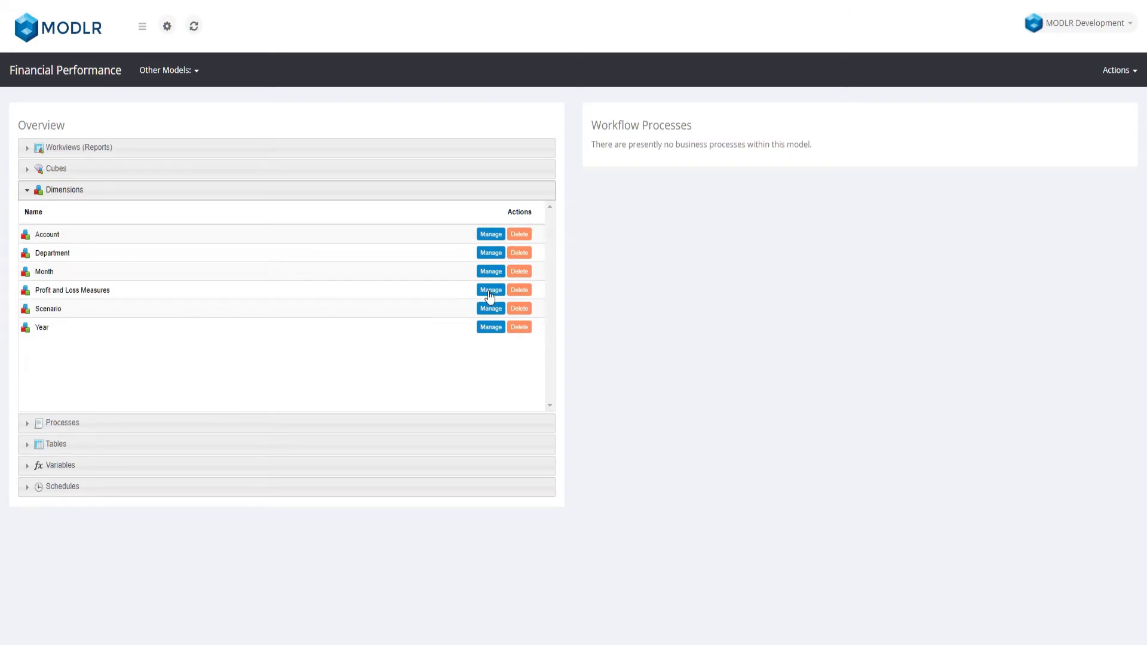
click(490, 291)
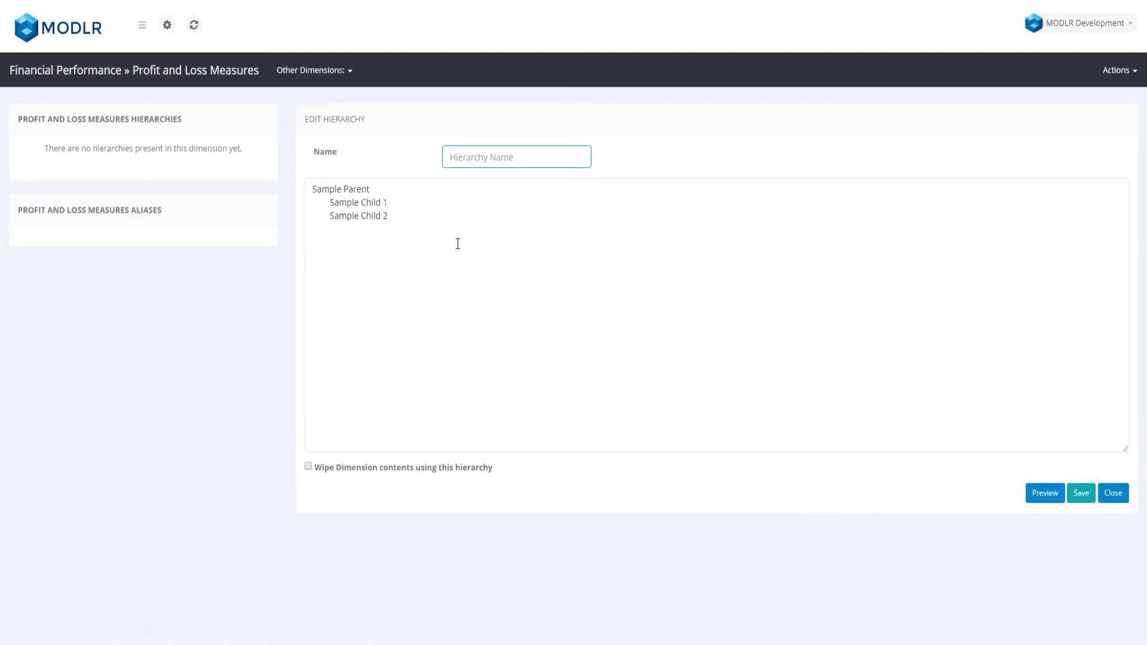
text(Default)
click(460, 247)
key(ctrl+a)
text($ $ - )
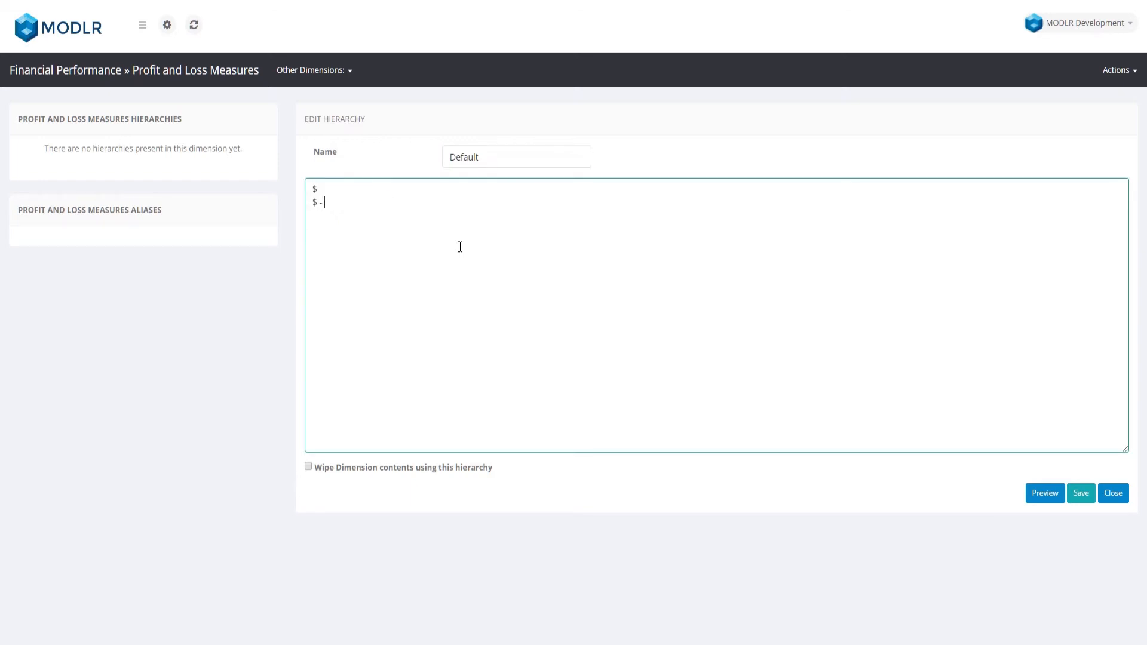
text(Thousands)
click(1081, 493)
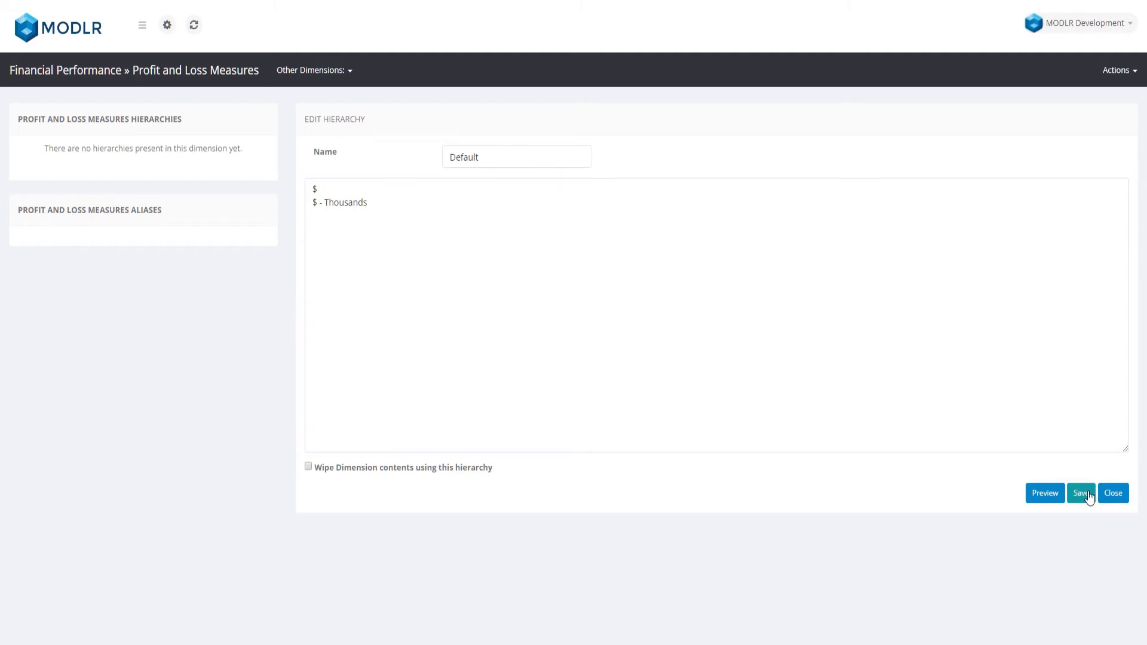
click(104, 70)
Open the Profit and Loss cube and make Account a header selector
click(135, 171)
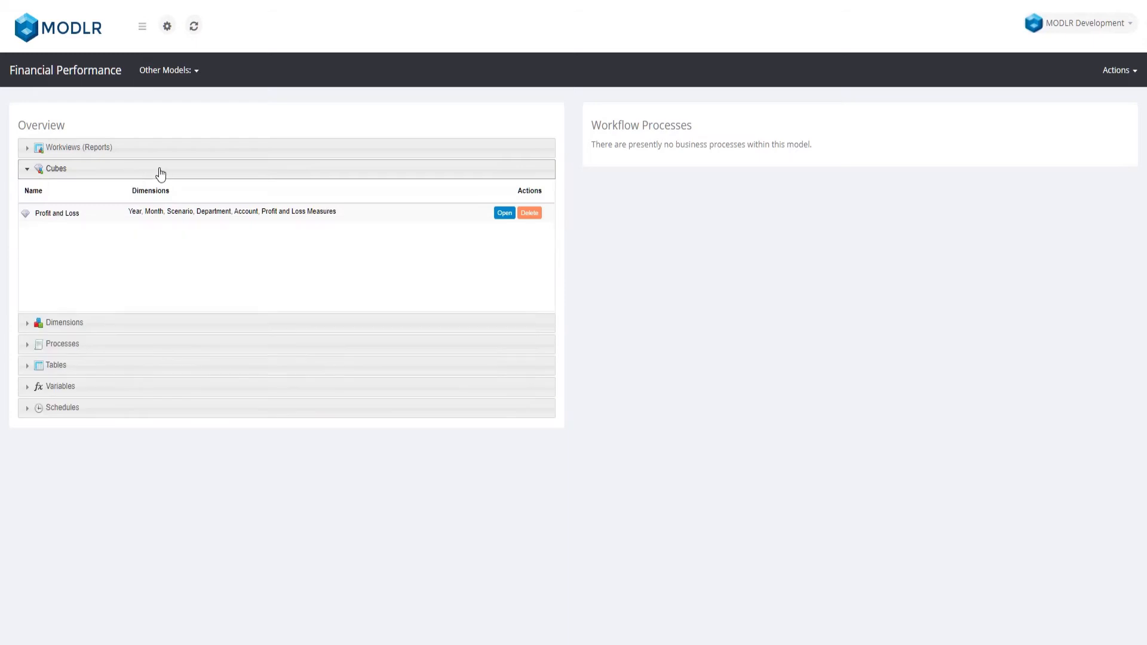
click(495, 214)
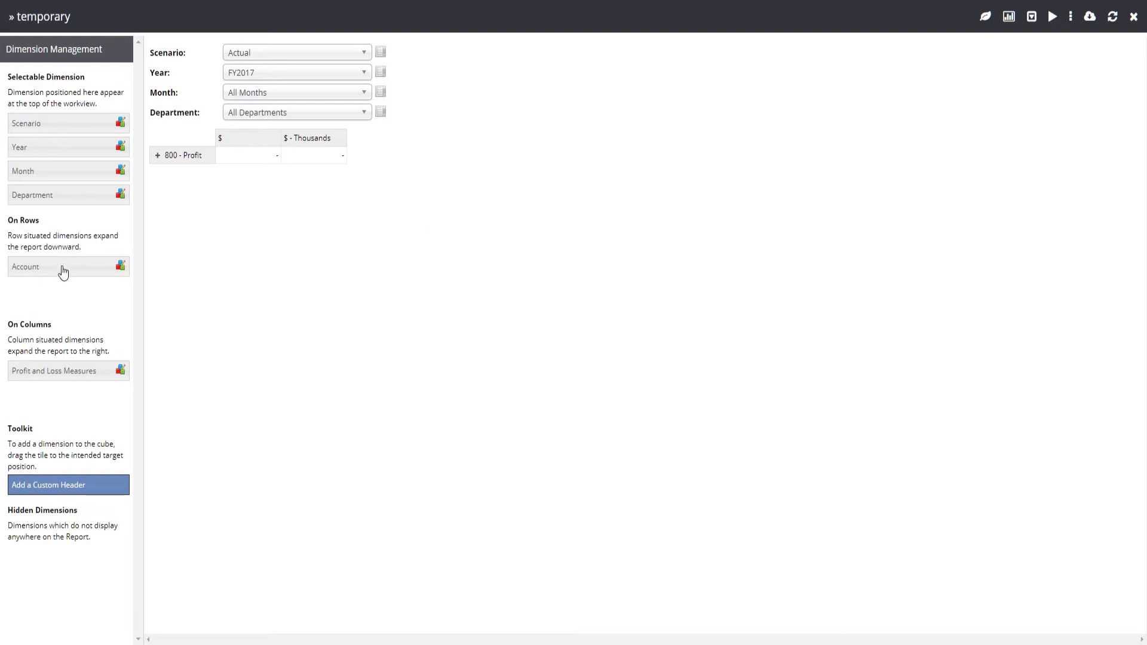
mouse_move(63, 271)
mouse_down()
mouse_move(62, 197)
mouse_move(67, 283)
mouse_up()
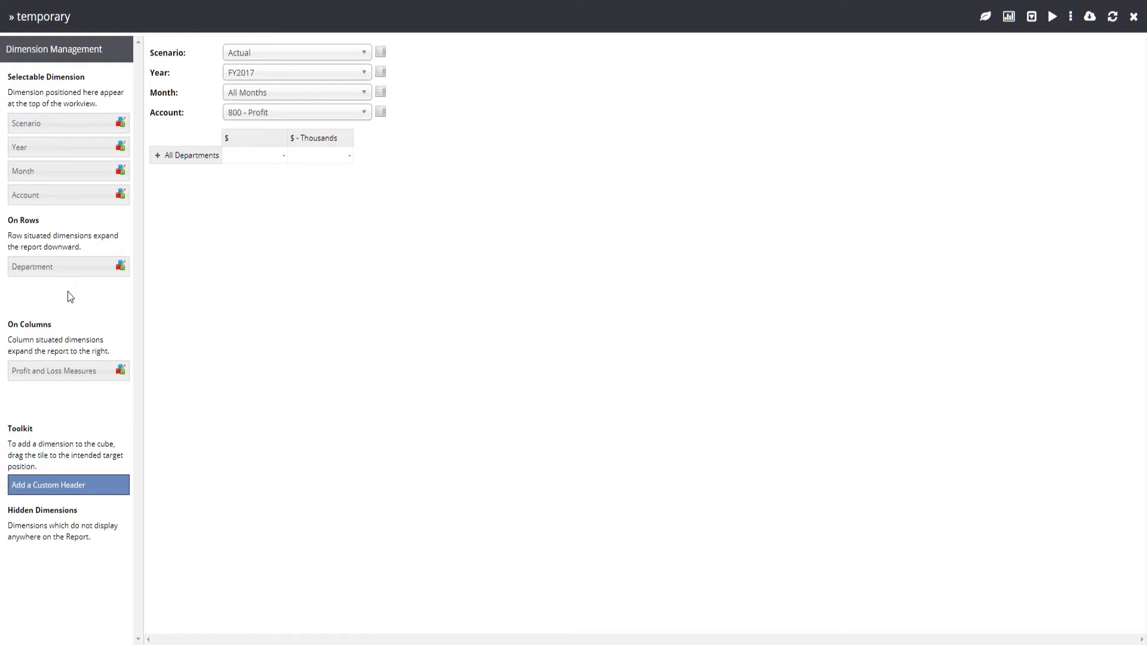
Expand All Departments and Stores in the rows and bring up the Department set editor
click(157, 155)
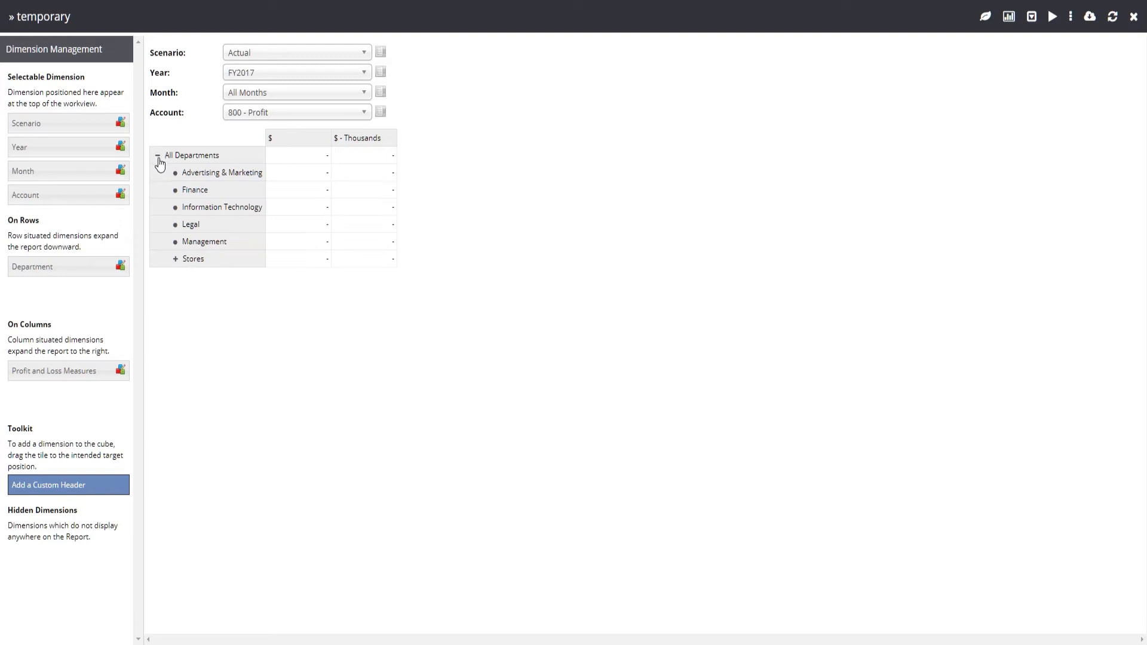
click(176, 258)
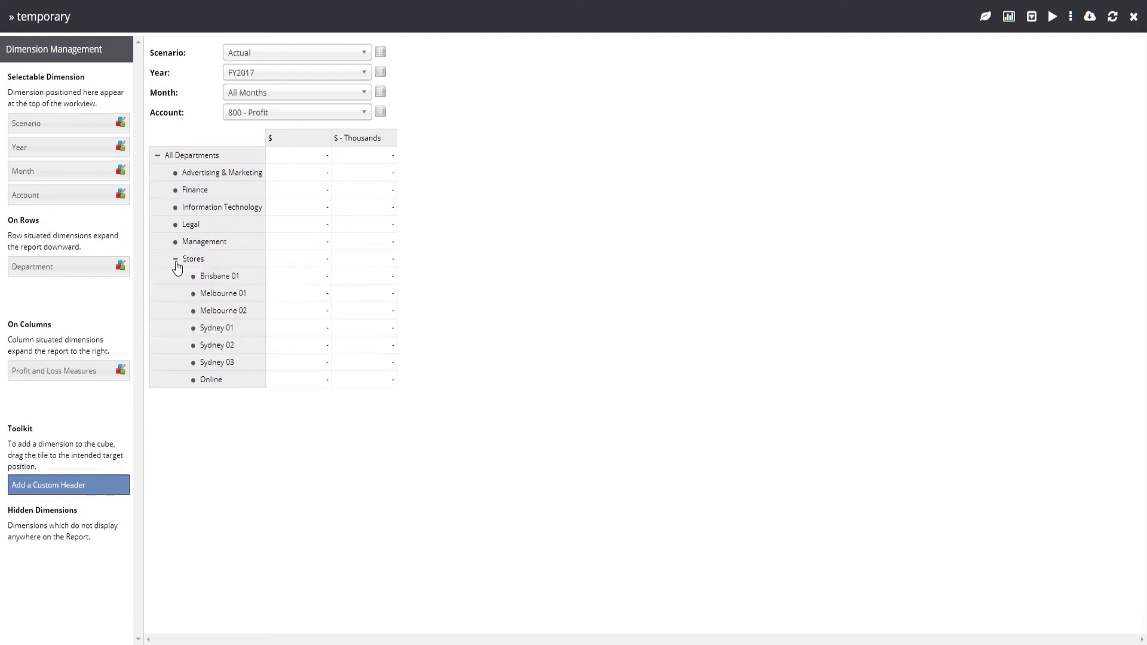
double_click(213, 225)
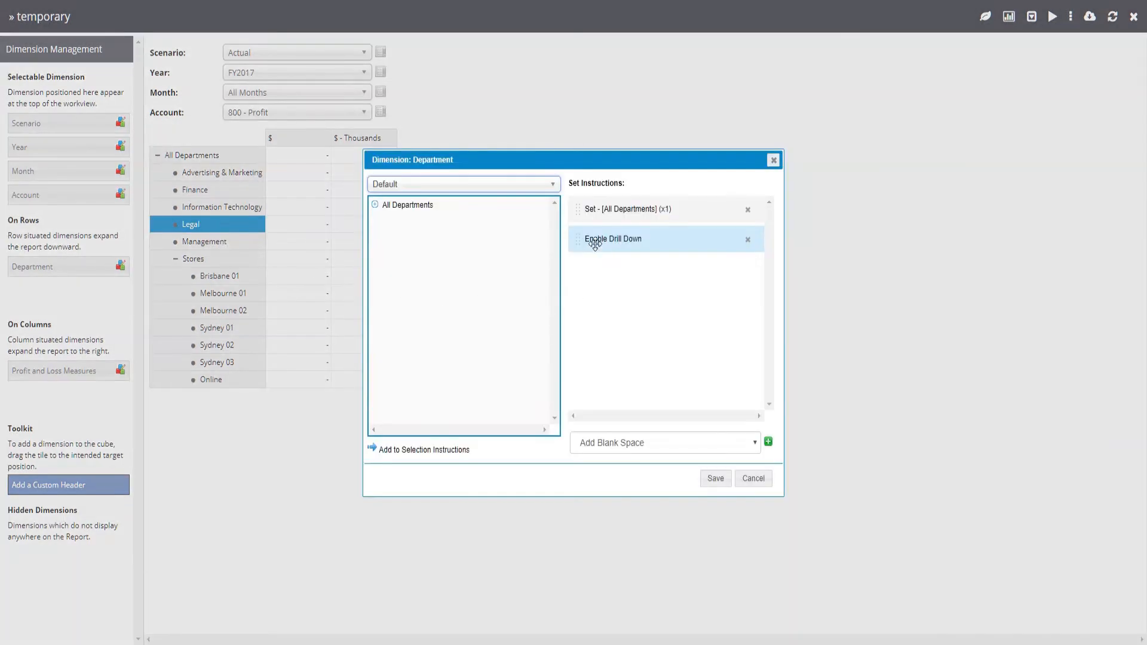
Replace Enable Drill Down with Reverse (Subtotals at the Bottom) followed by Expand All, and save the department set
click(746, 240)
click(666, 443)
click(646, 306)
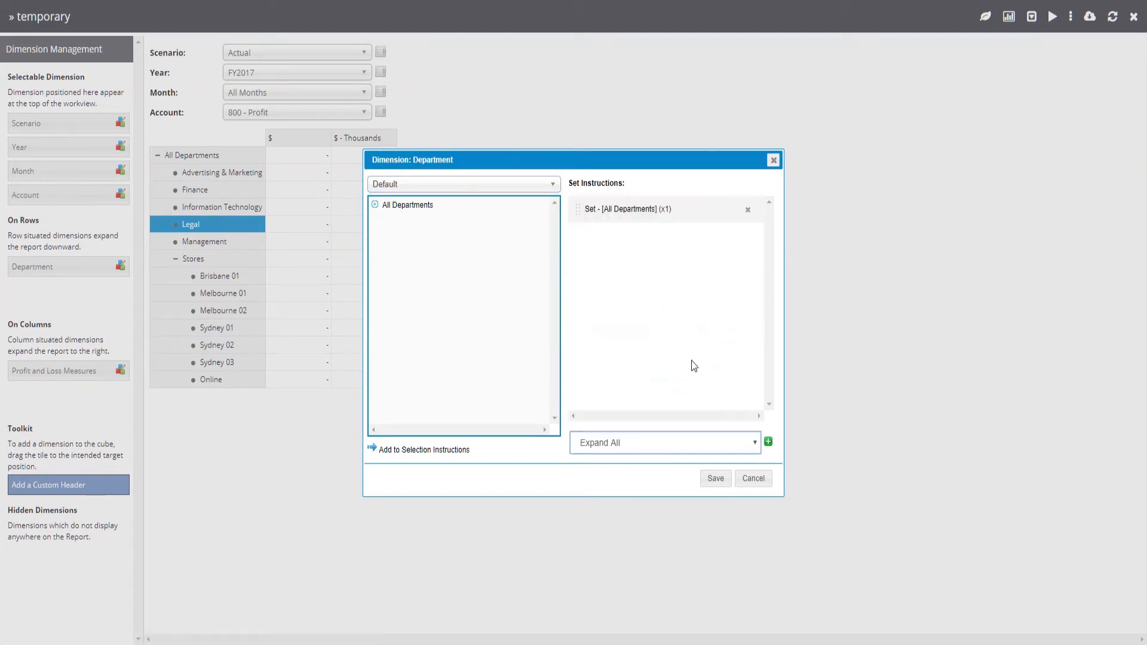
click(768, 441)
click(730, 443)
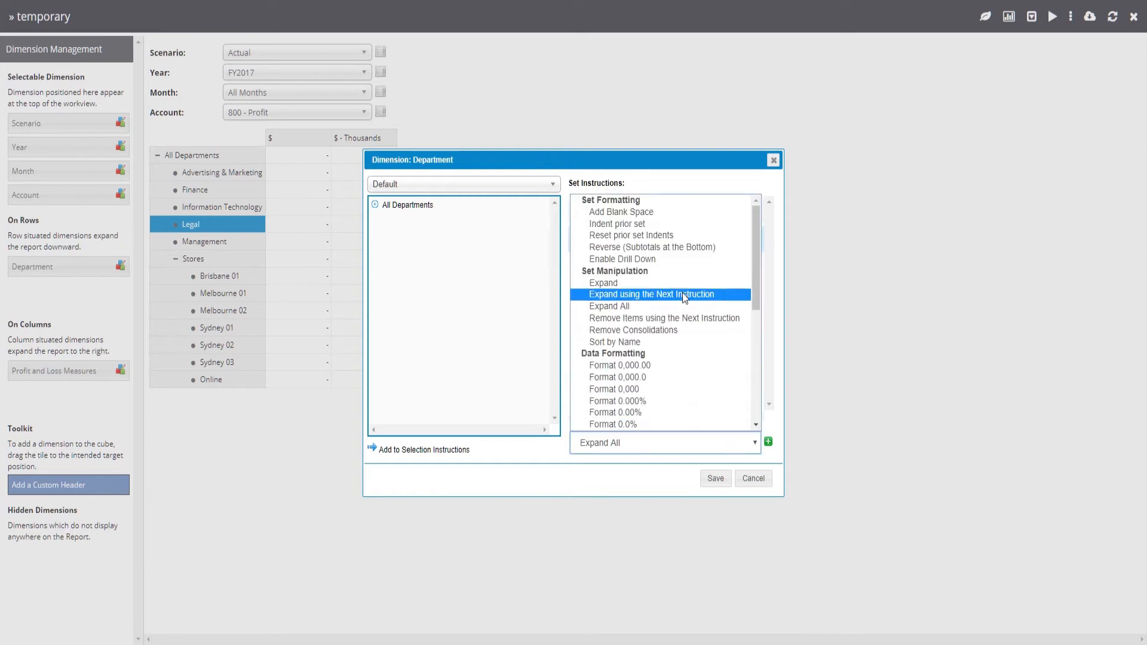
click(651, 247)
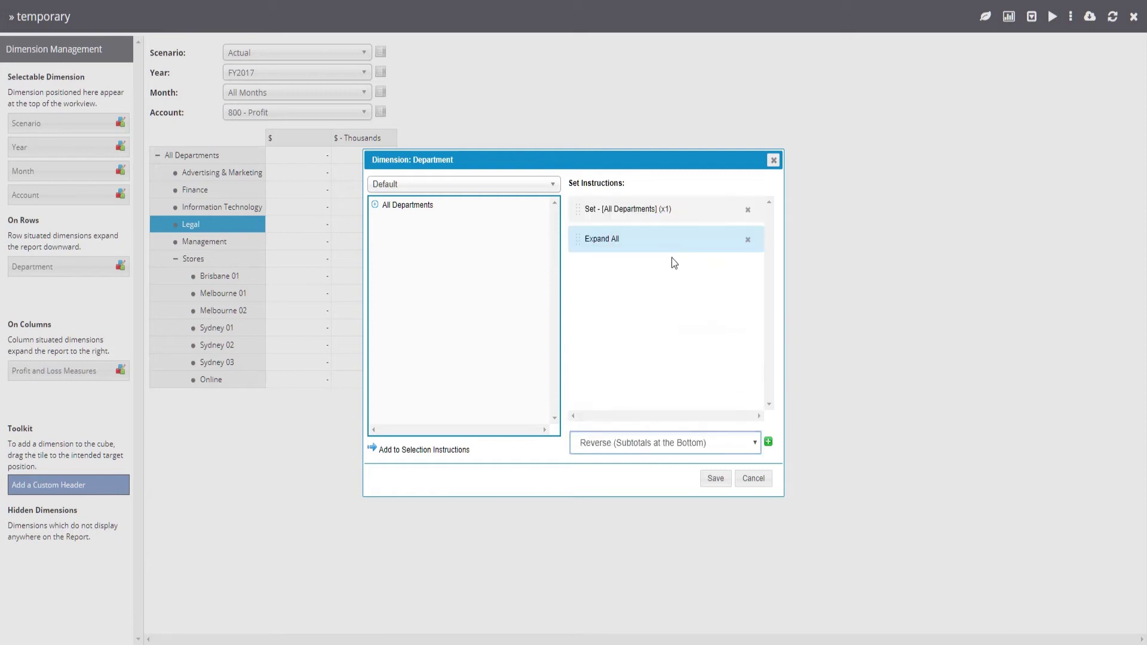
click(769, 442)
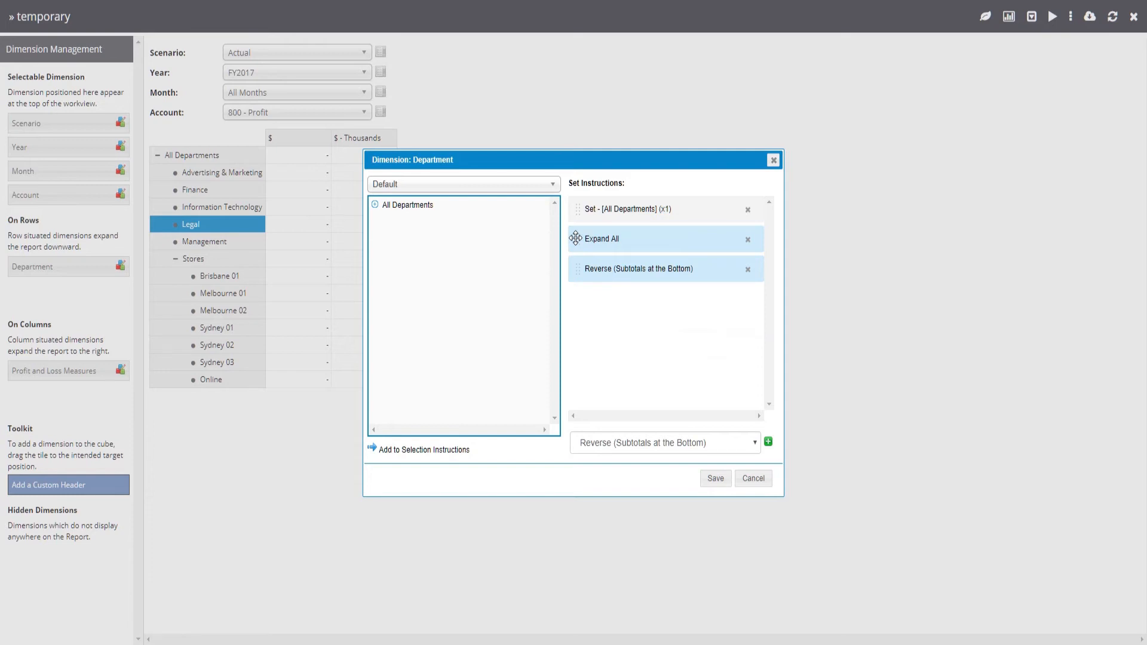
drag(576, 239, 576, 284)
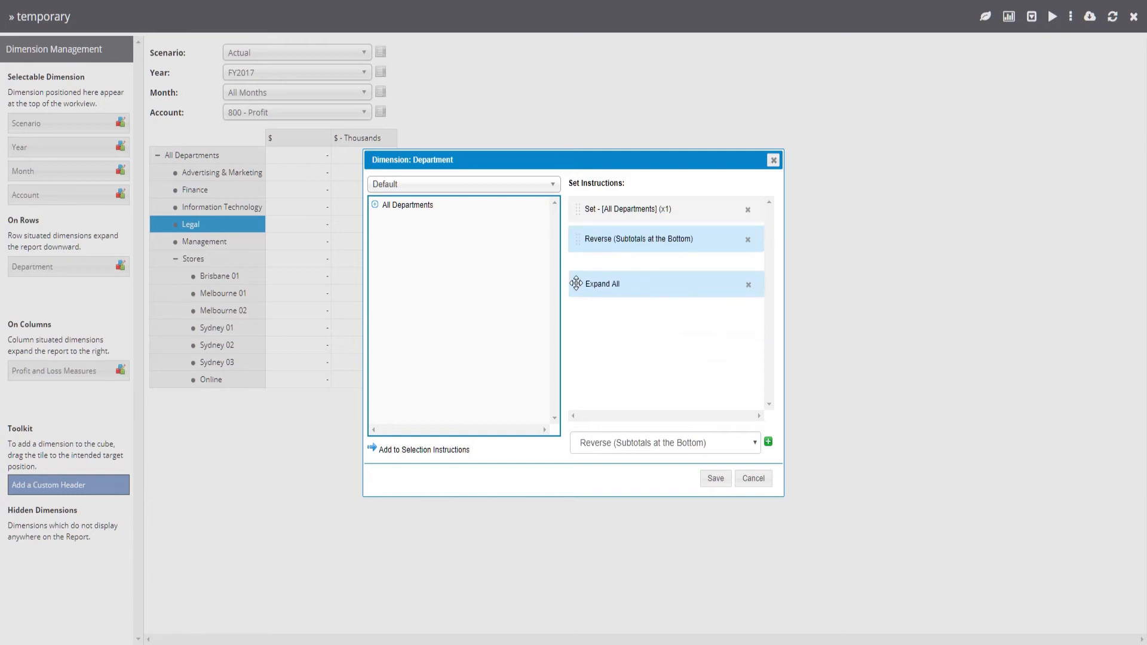
click(715, 479)
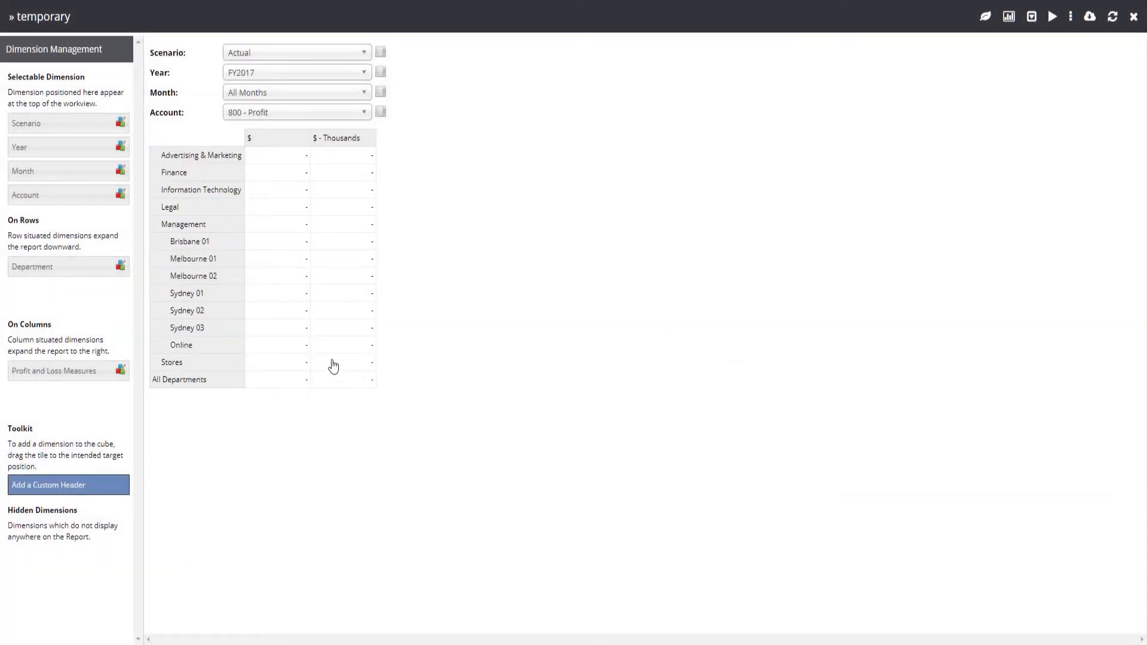
Put Month on columns, make Profit and Loss Measures a header selector, and bring up the Month set editor
click(287, 155)
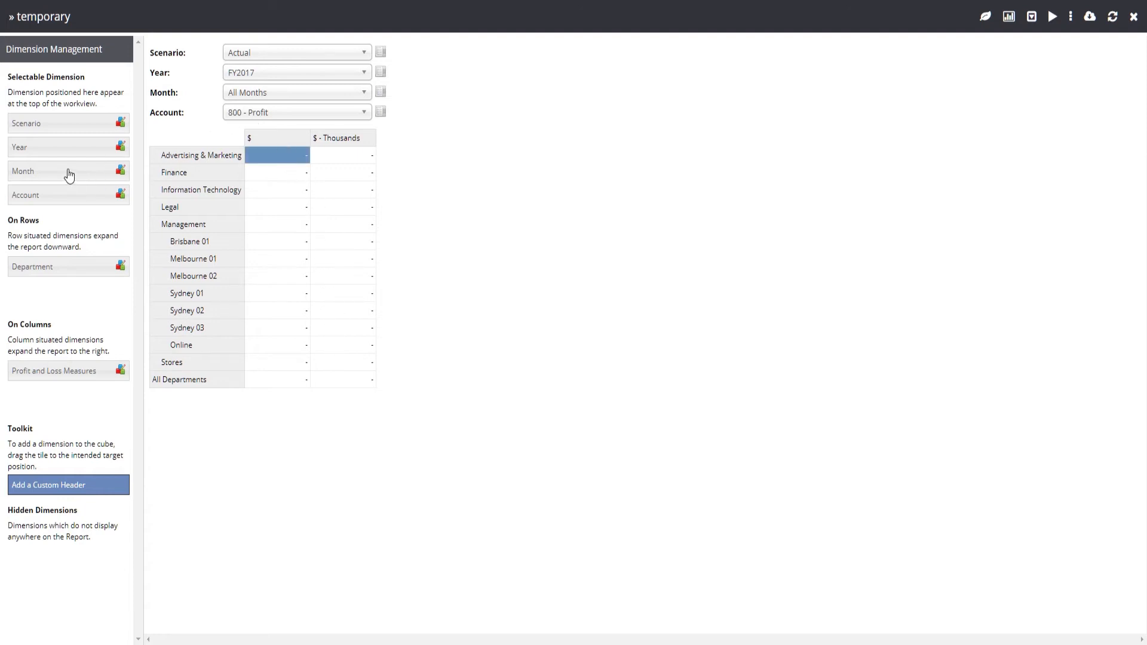
drag(70, 173, 73, 352)
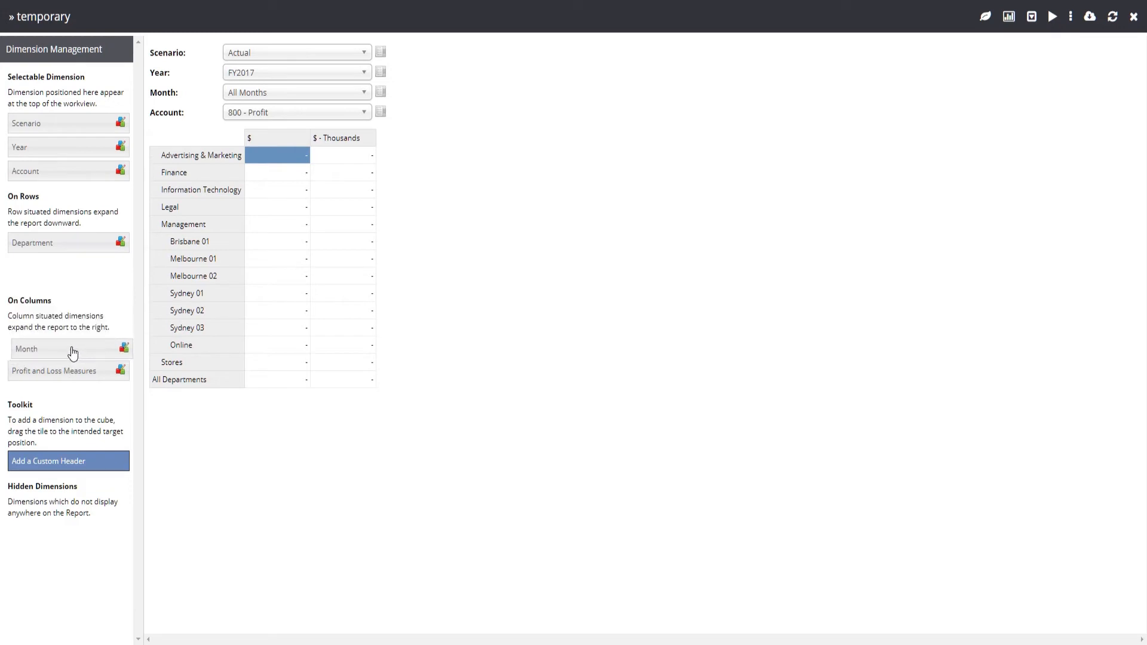
drag(74, 375, 76, 159)
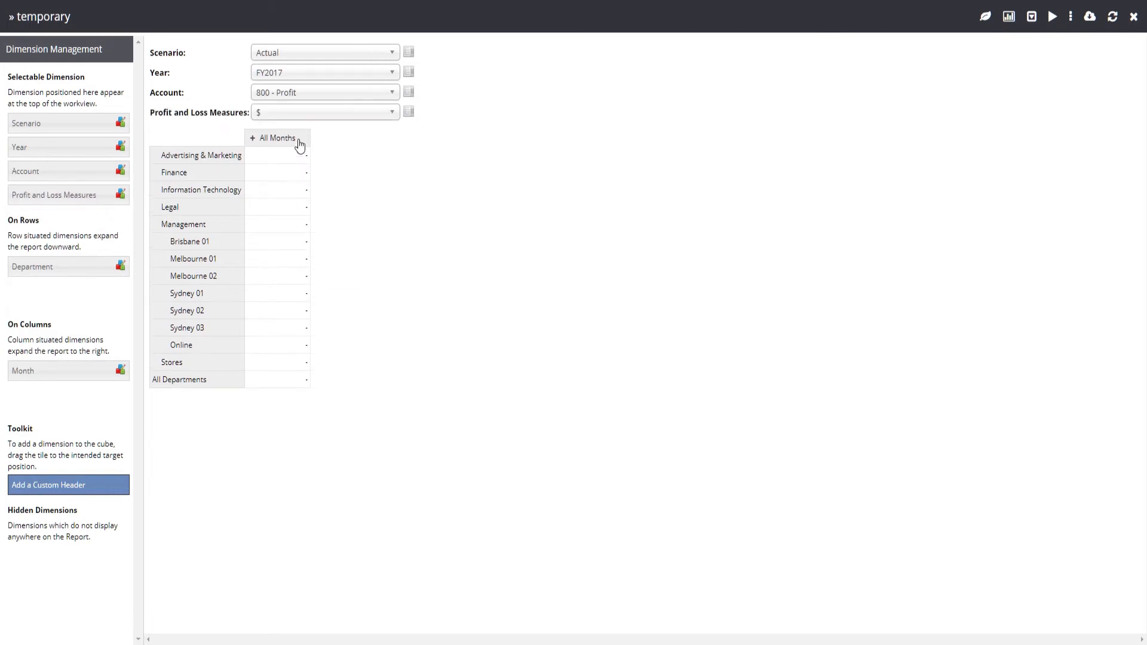
double_click(283, 139)
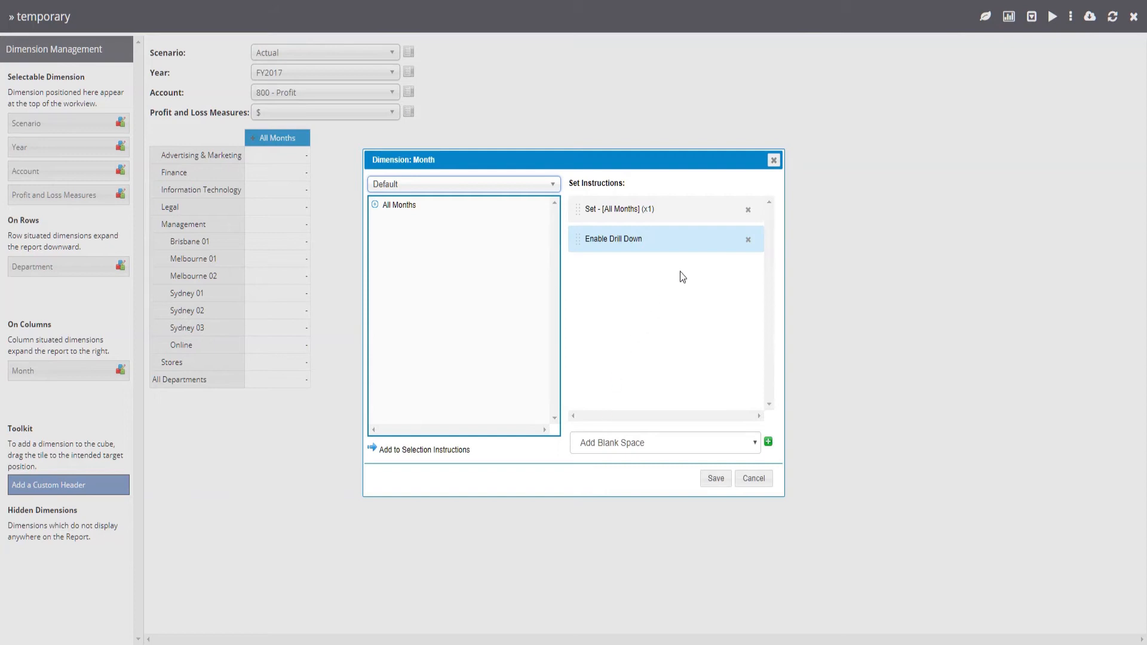
Show the twelve months Jul to Jun as columns, then a blank space and the All Months total, and save
click(750, 244)
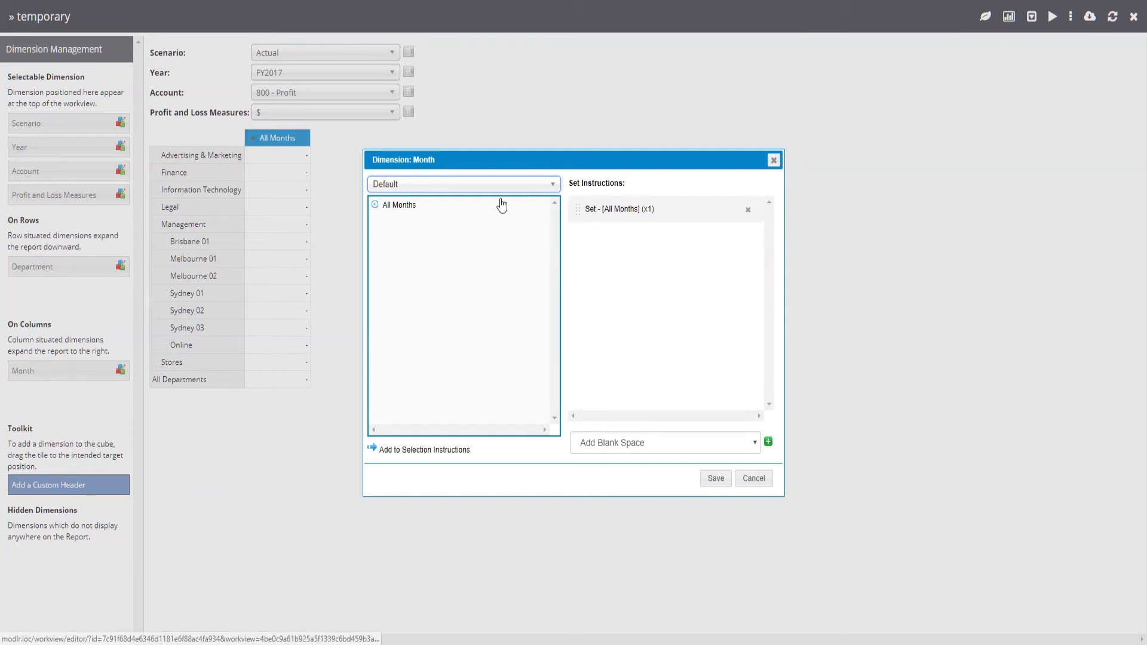
click(375, 204)
drag(399, 218, 403, 328)
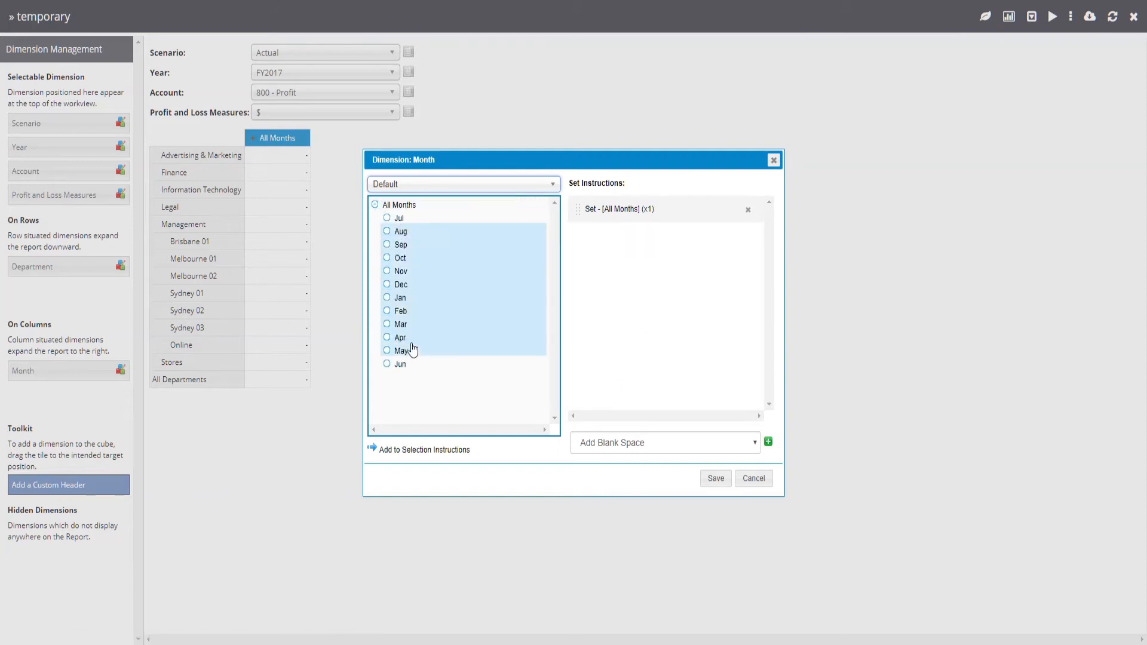
drag(399, 218, 424, 376)
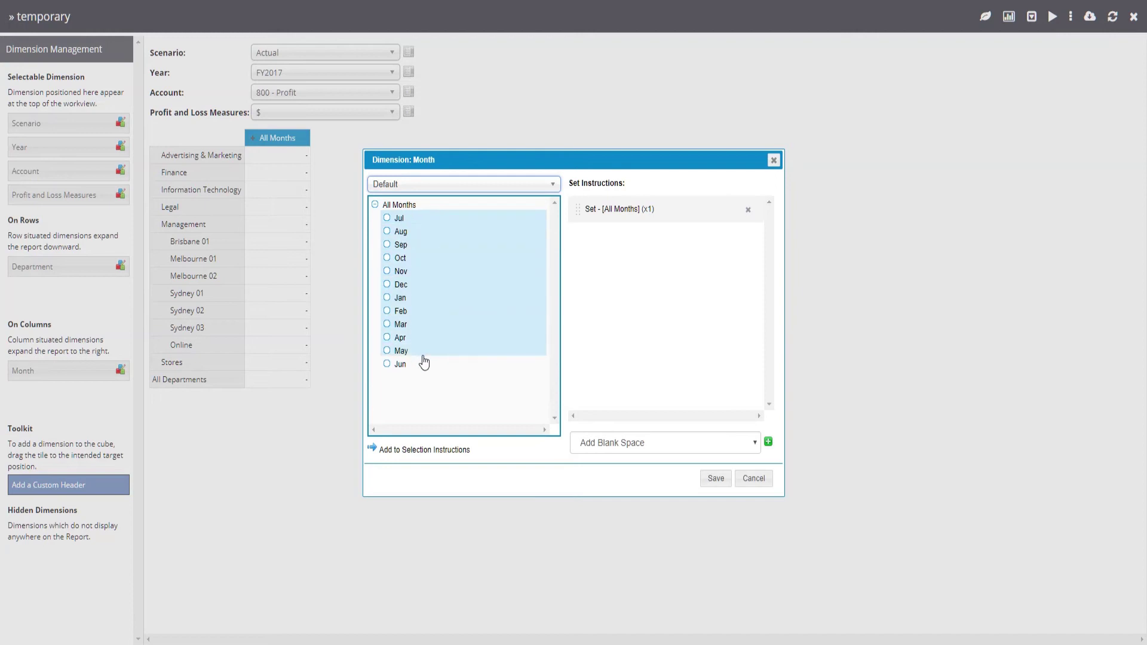
click(424, 449)
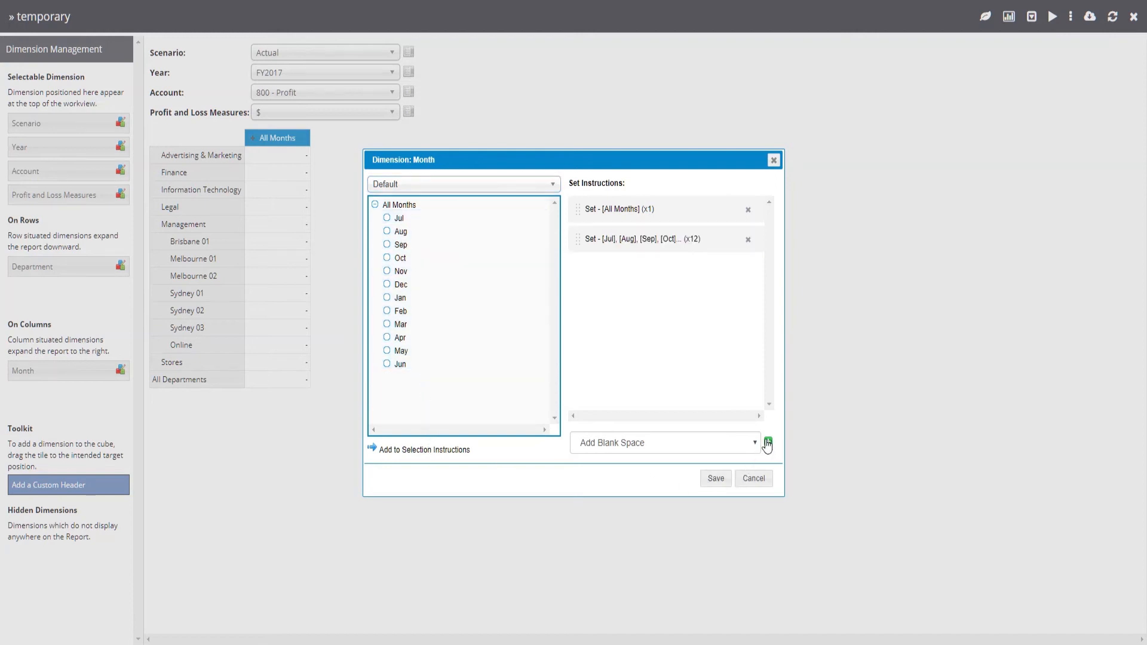
click(767, 442)
drag(653, 209, 665, 287)
click(716, 477)
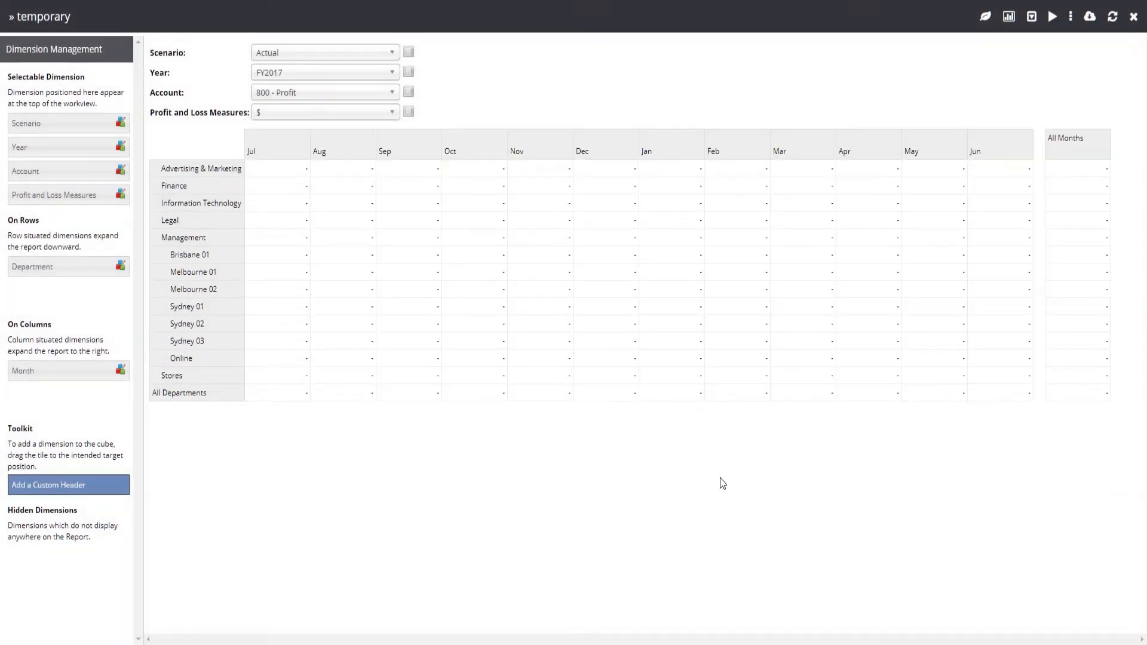
Give the Account set an Expand All instruction in place of the drill-down
click(408, 92)
click(634, 441)
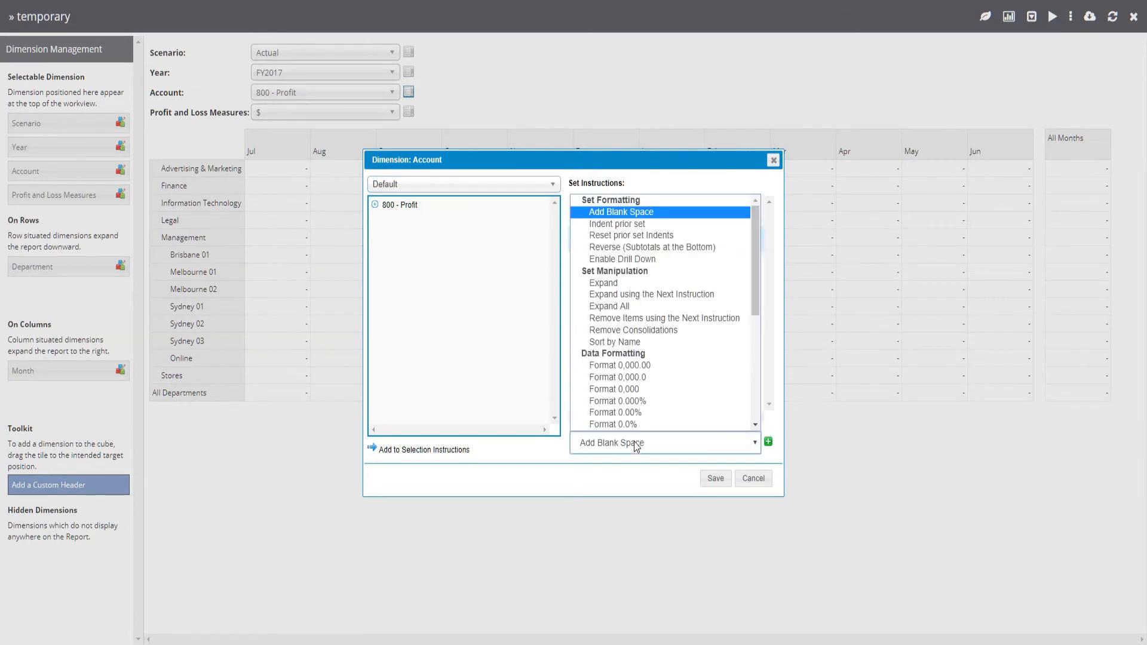
click(634, 337)
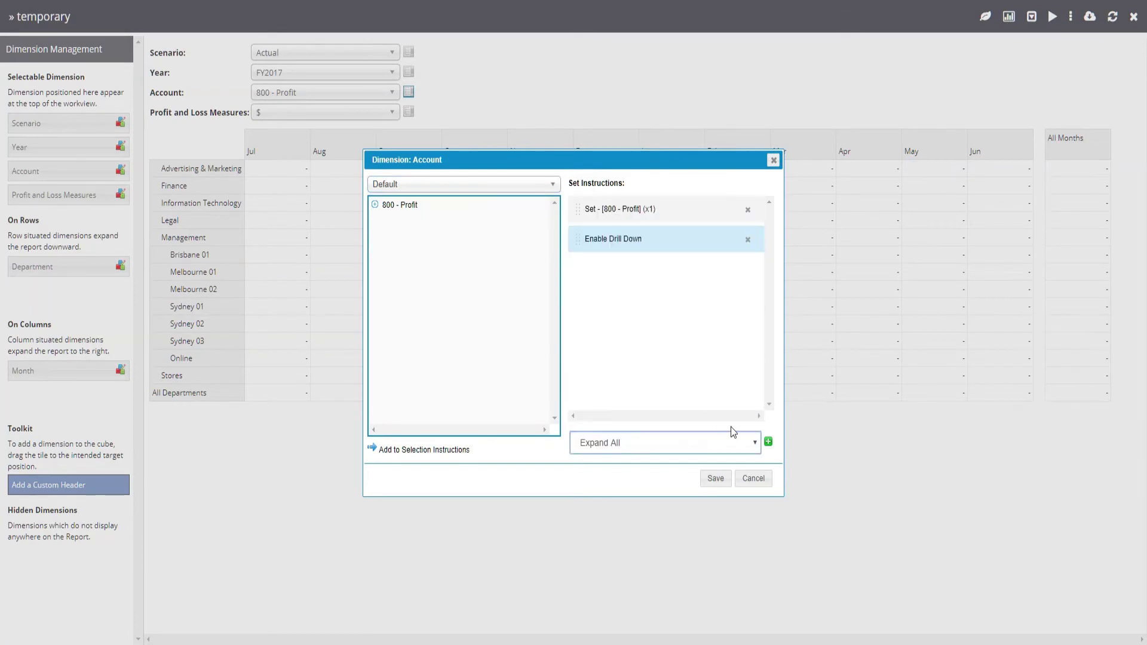
click(768, 443)
click(748, 240)
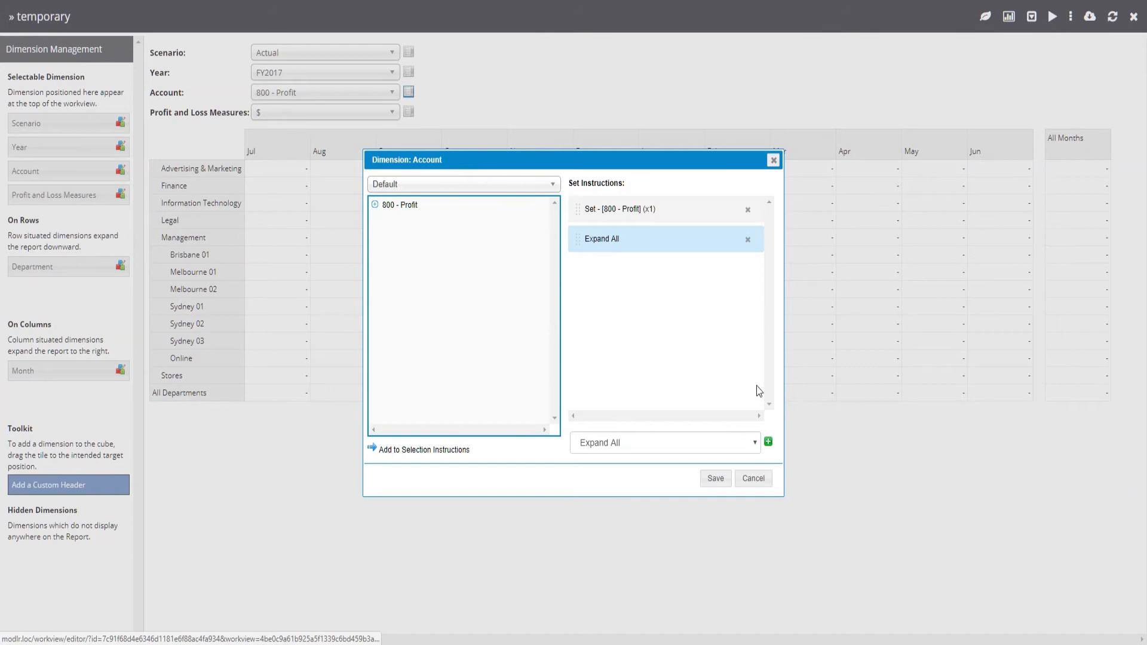
Apply the Account set and switch the report to the 320 - Revenue account
click(715, 478)
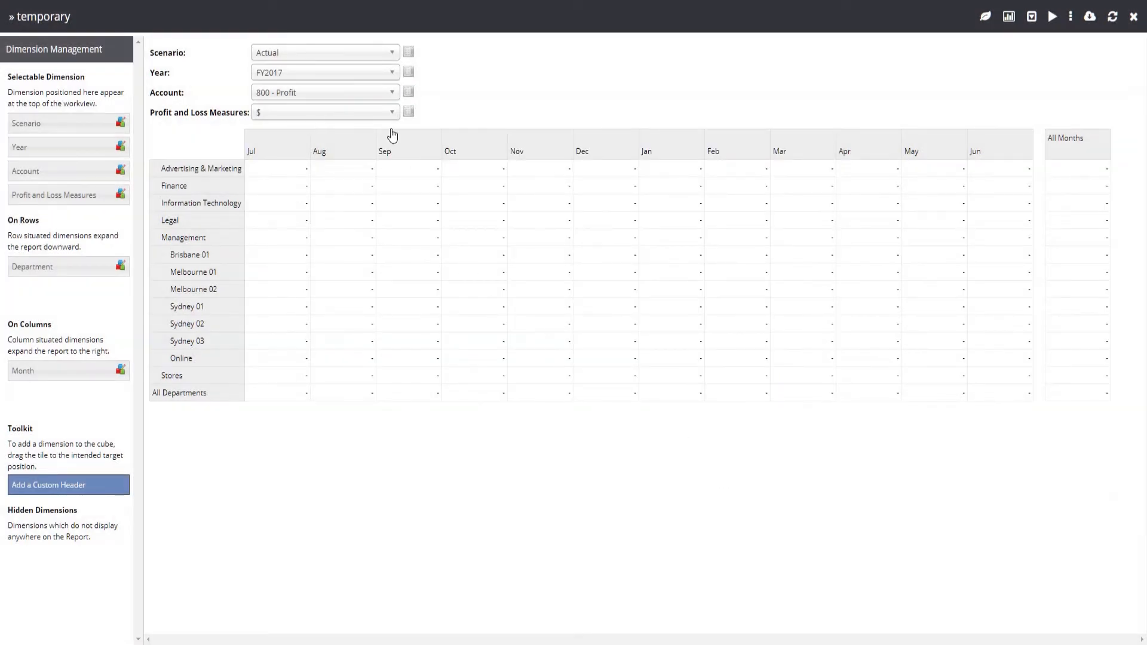
click(364, 92)
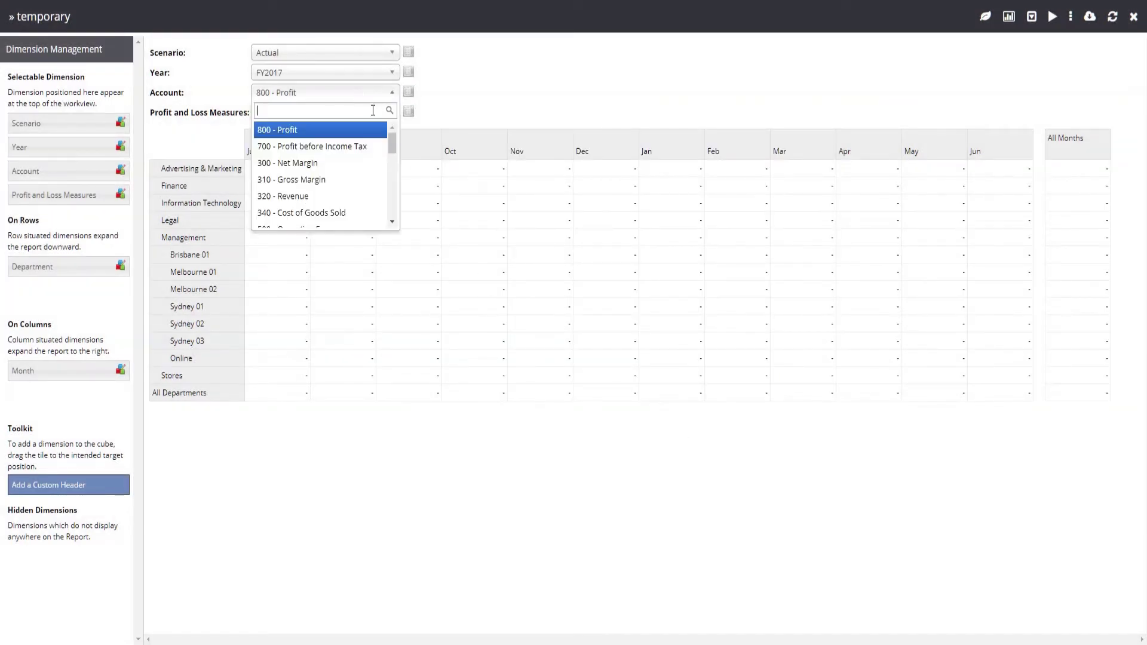
click(357, 197)
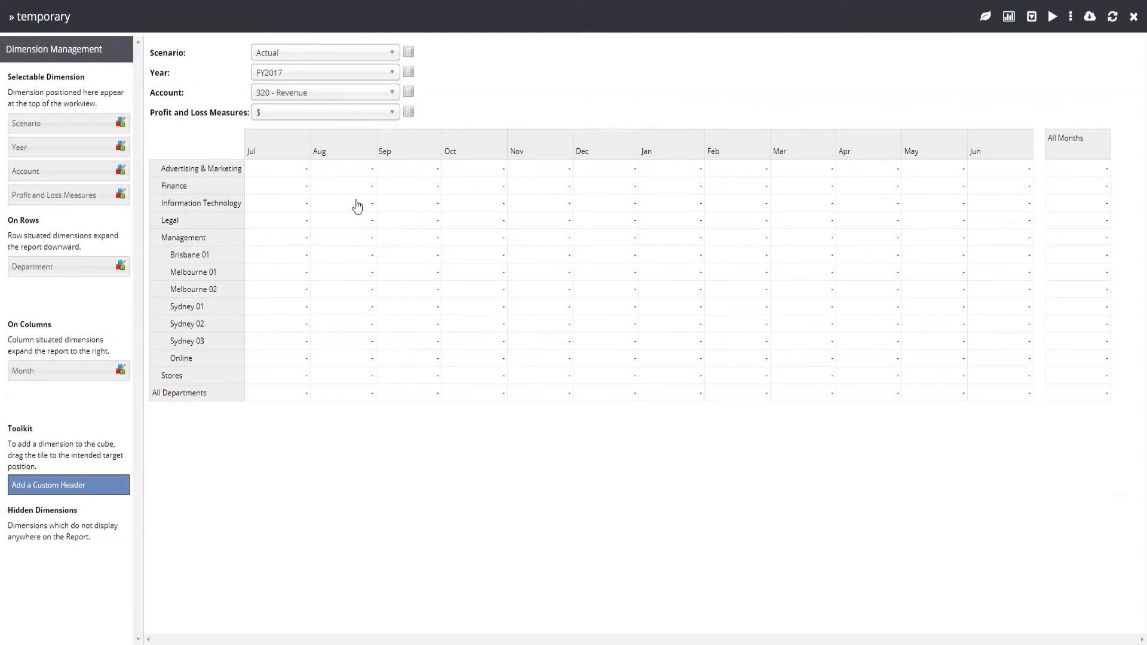
click(355, 205)
Enter August revenue of 500, 50 and 120 for Brisbane 01, Melbourne 01, Melbourne 02 and check the totals
double_click(342, 256)
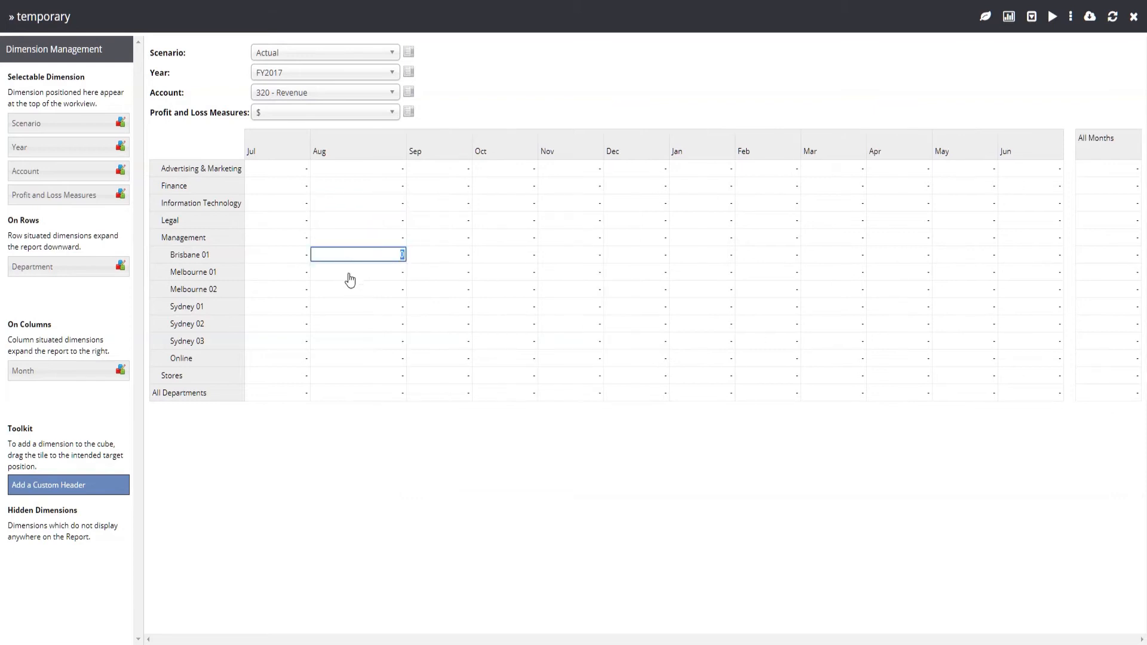
text(0)
key(Return)
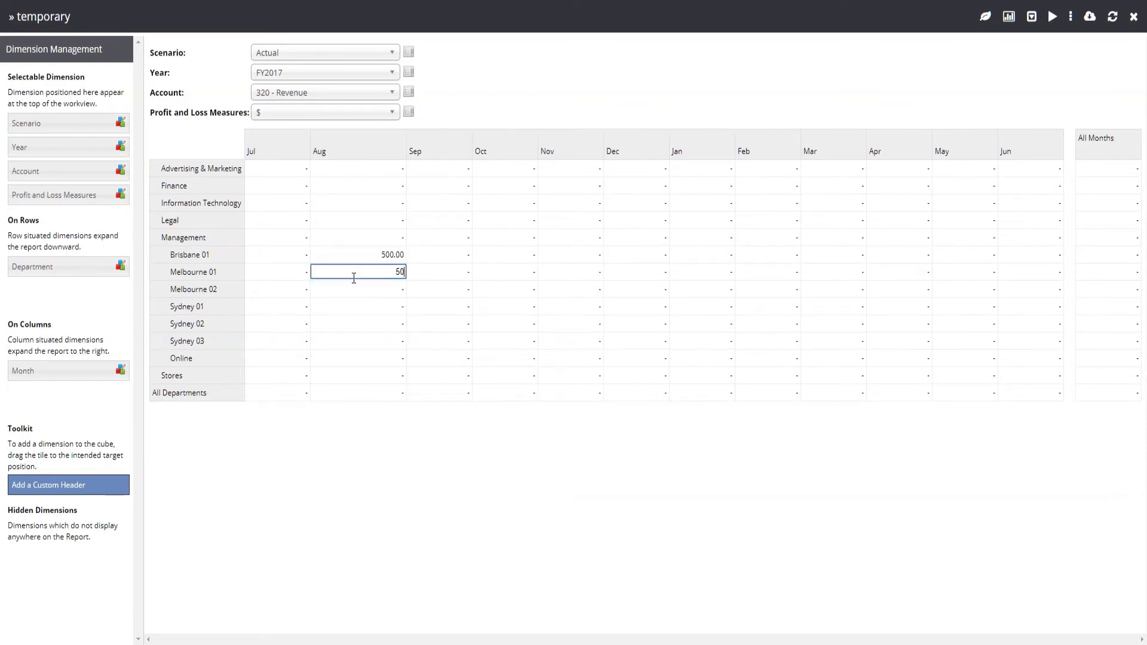
key(Return)
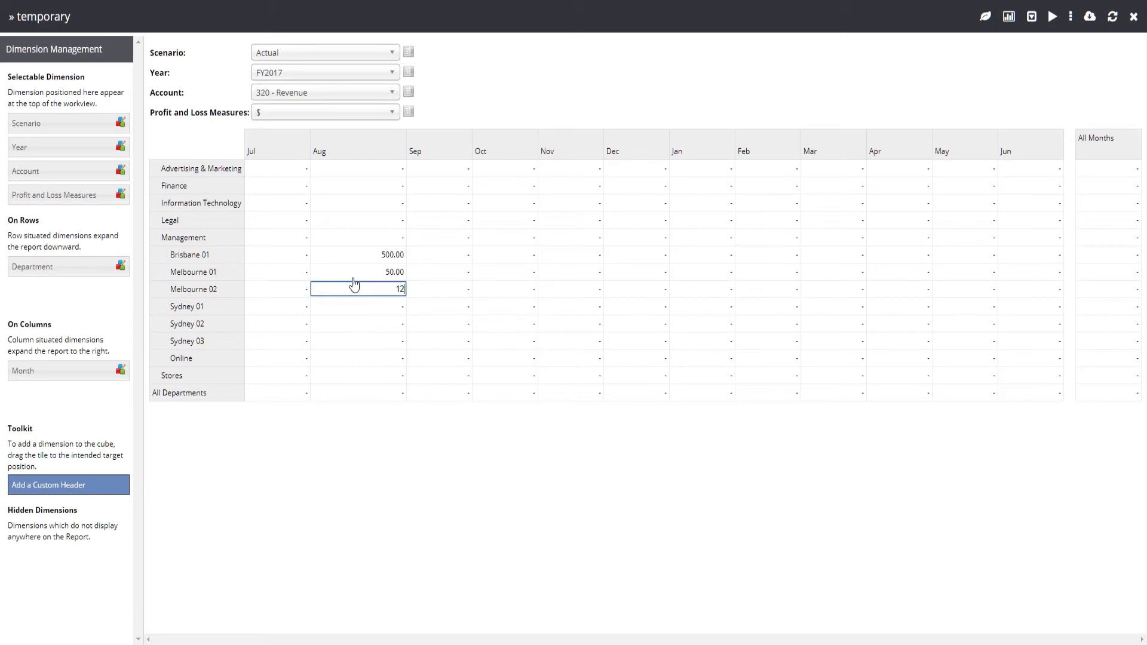
key(Return)
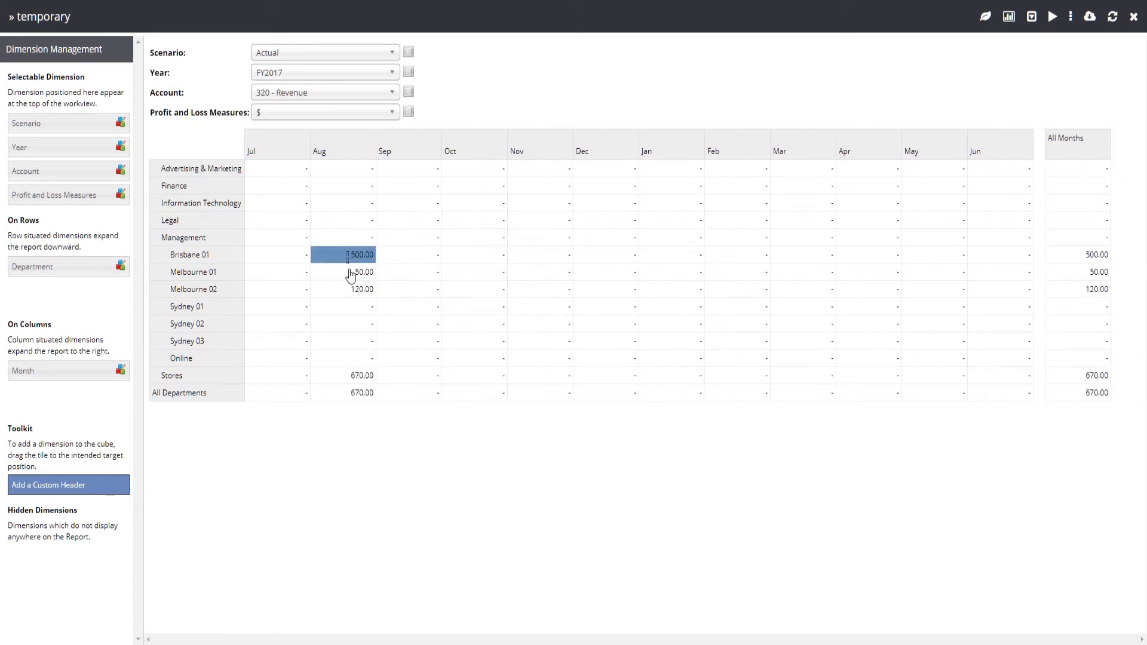
drag(350, 255, 357, 289)
click(363, 378)
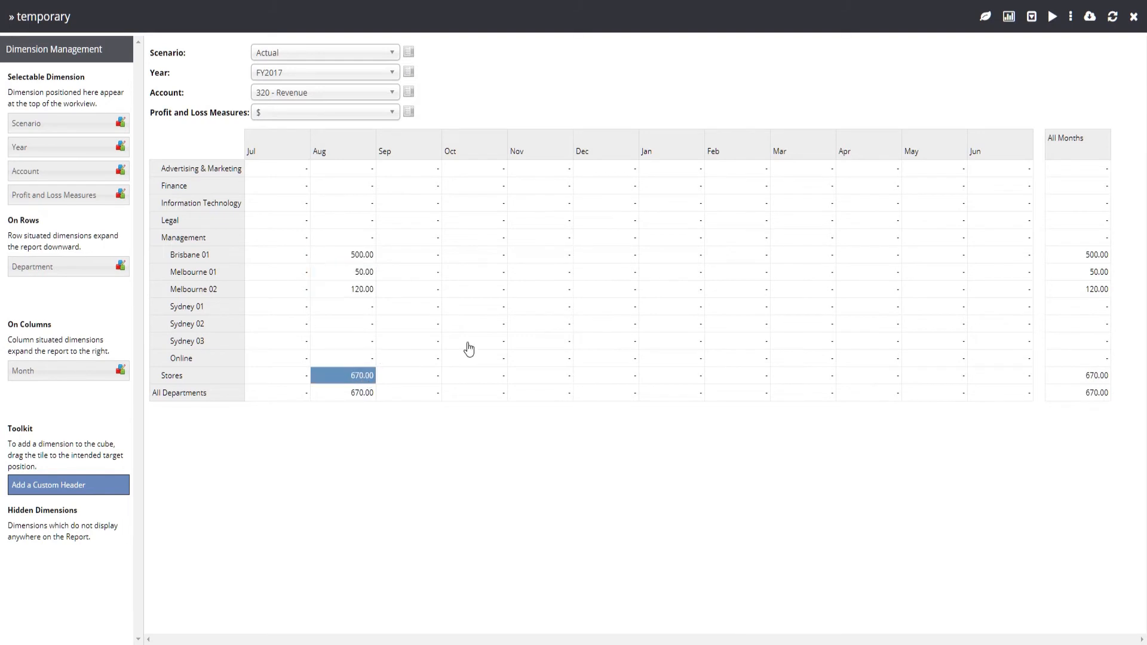
drag(1085, 255, 1090, 289)
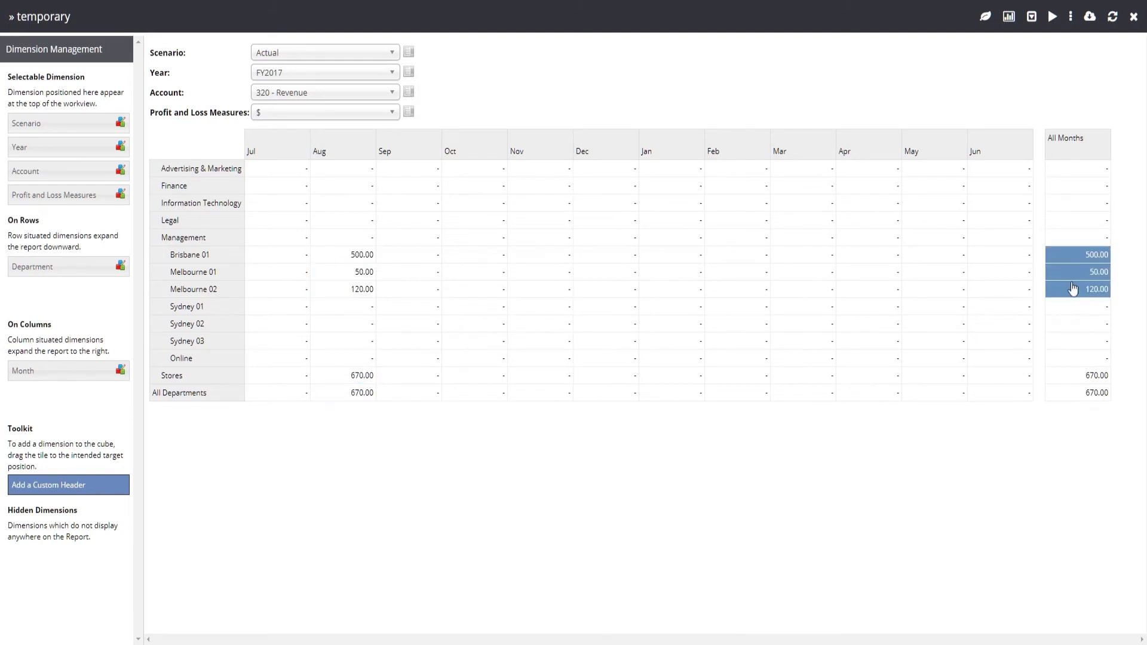
drag(1096, 376, 1099, 393)
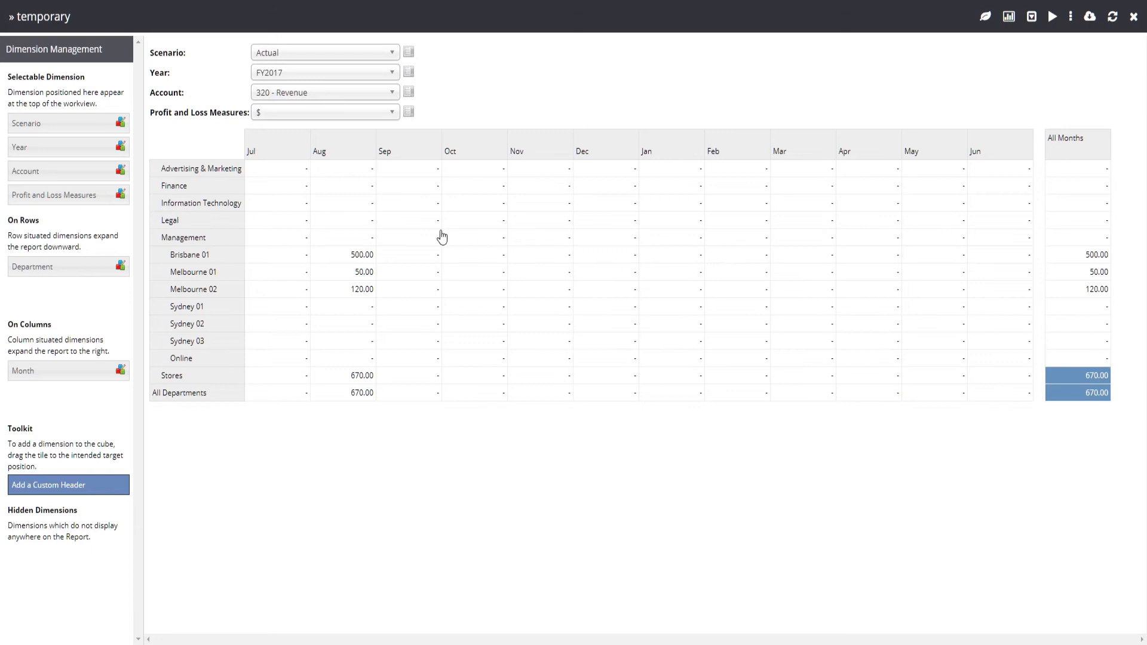
Enter September revenue of 600 and 60 for Brisbane 01 and Melbourne 01
double_click(409, 255)
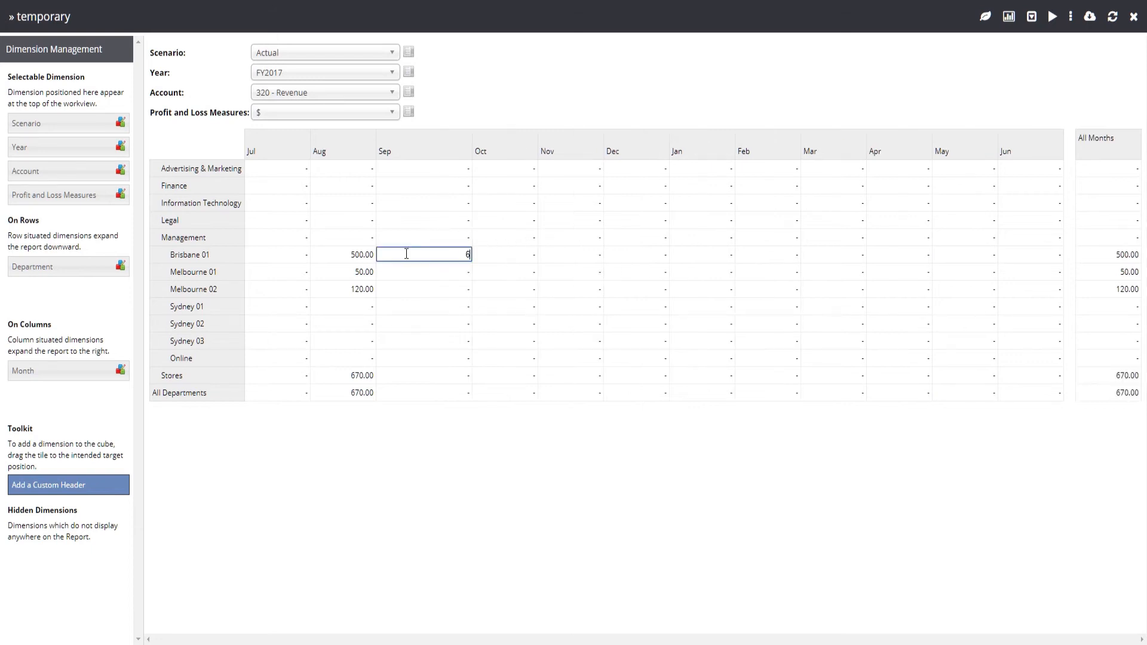
key(Return)
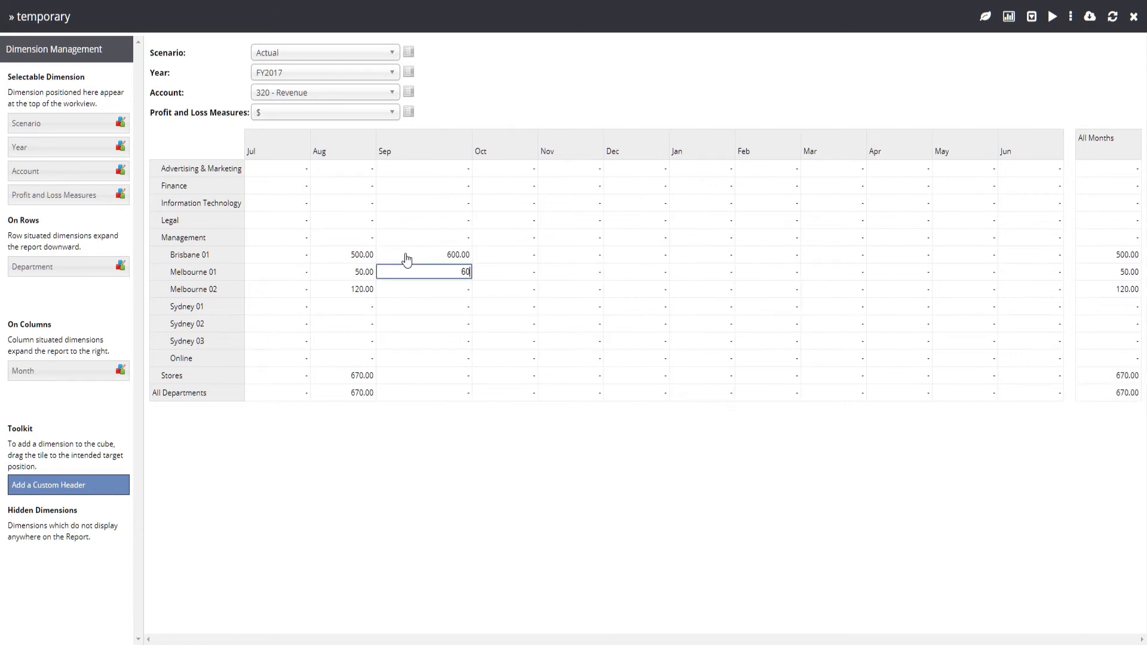
key(Return)
key(Return)
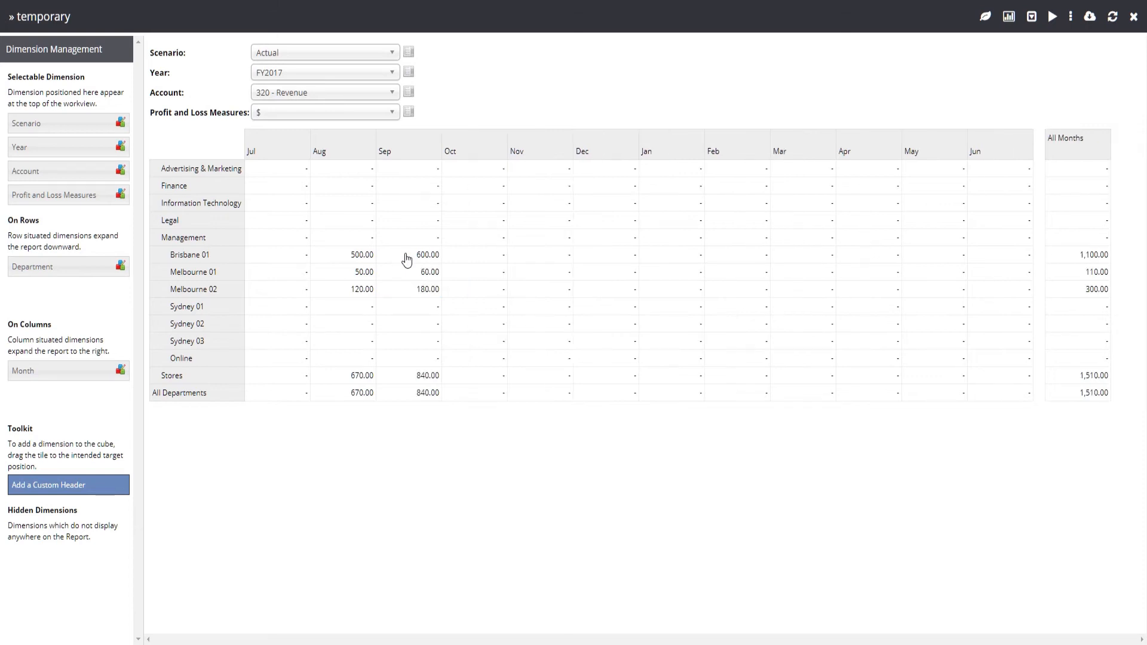
Duplicate the workview and save the copy as Departments by Month
click(501, 325)
right_click(416, 150)
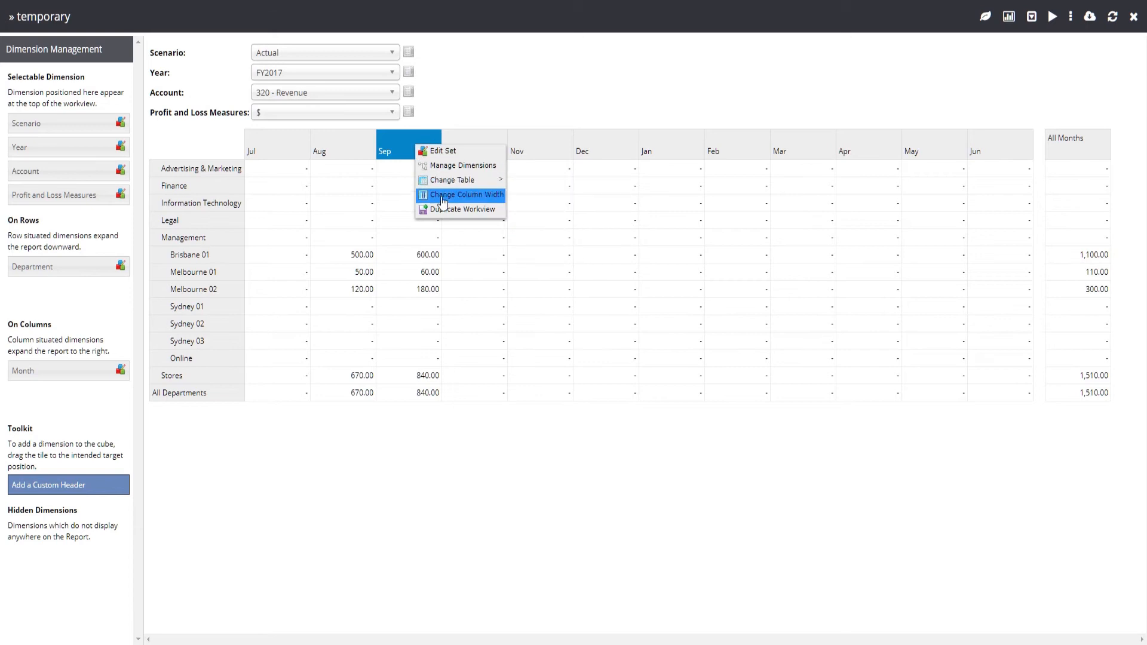
click(462, 209)
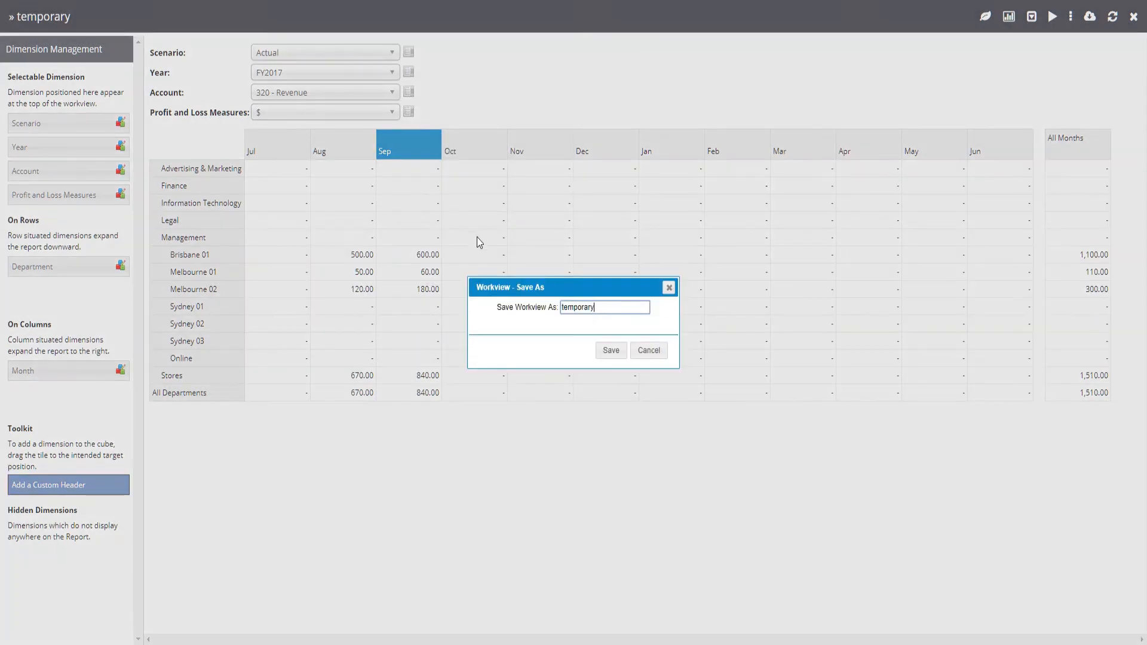
key(ctrl+a)
text(Departments by Mon)
click(611, 350)
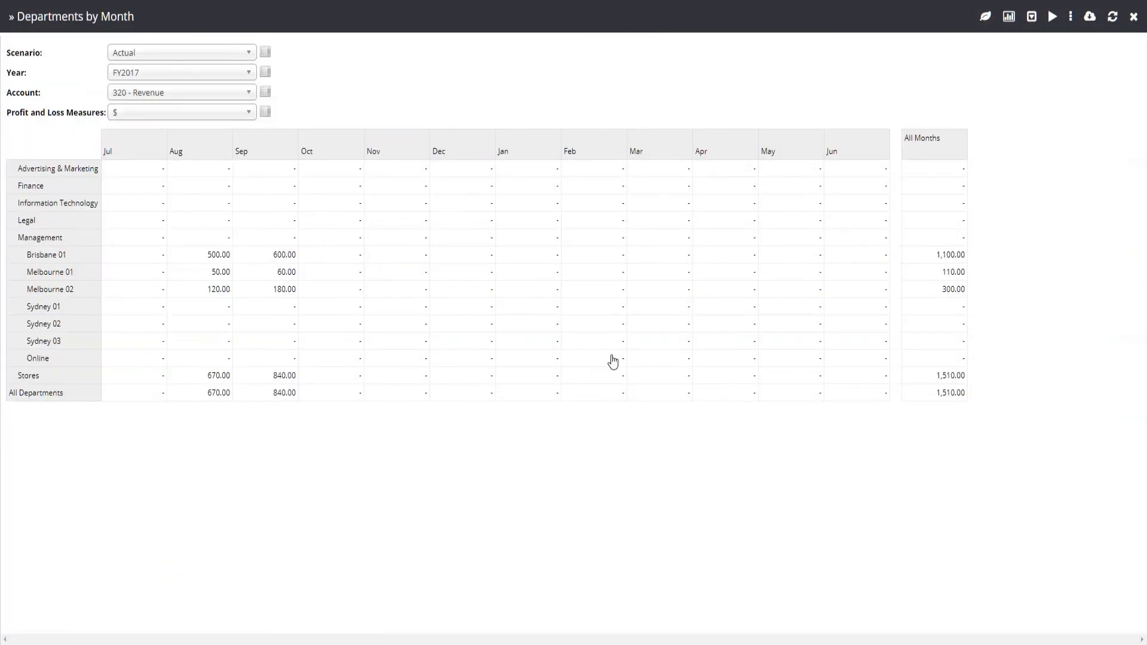
Save the workview again under the name Annual Profit and Loss
right_click(423, 158)
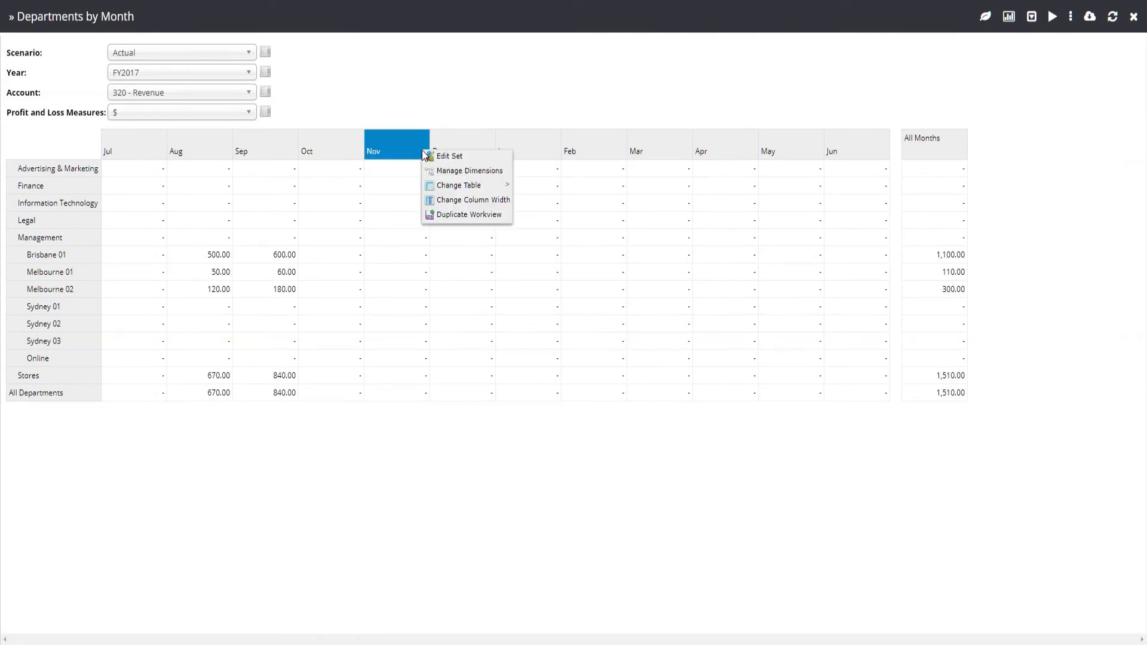
click(459, 215)
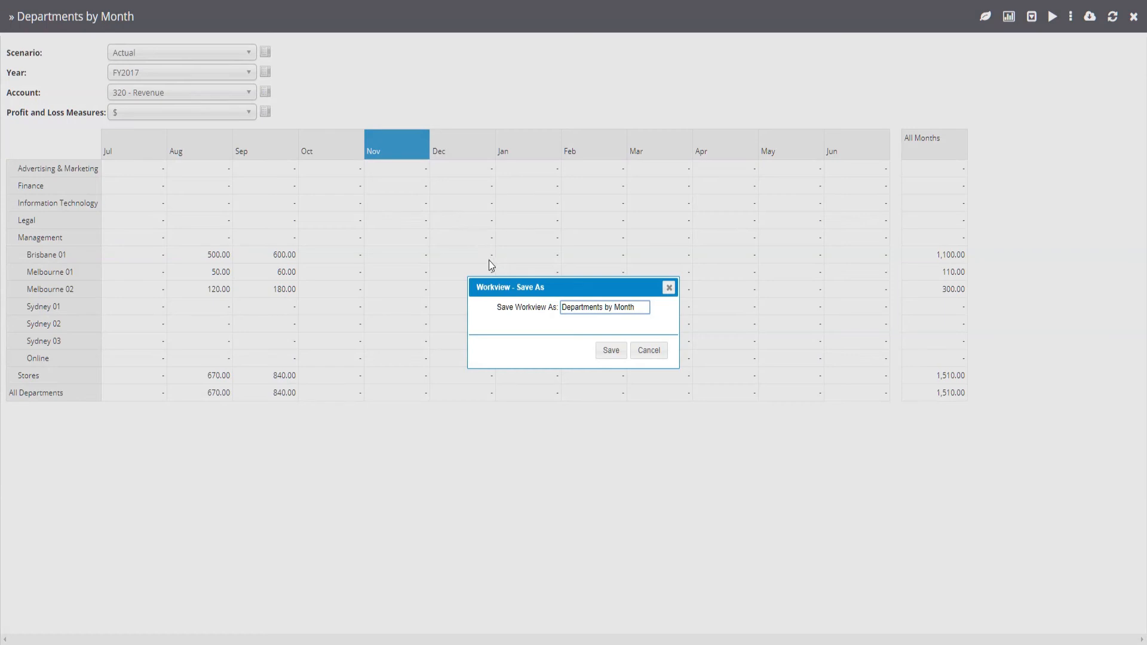
key(ctrl+a)
text(Annual Profit and Loss)
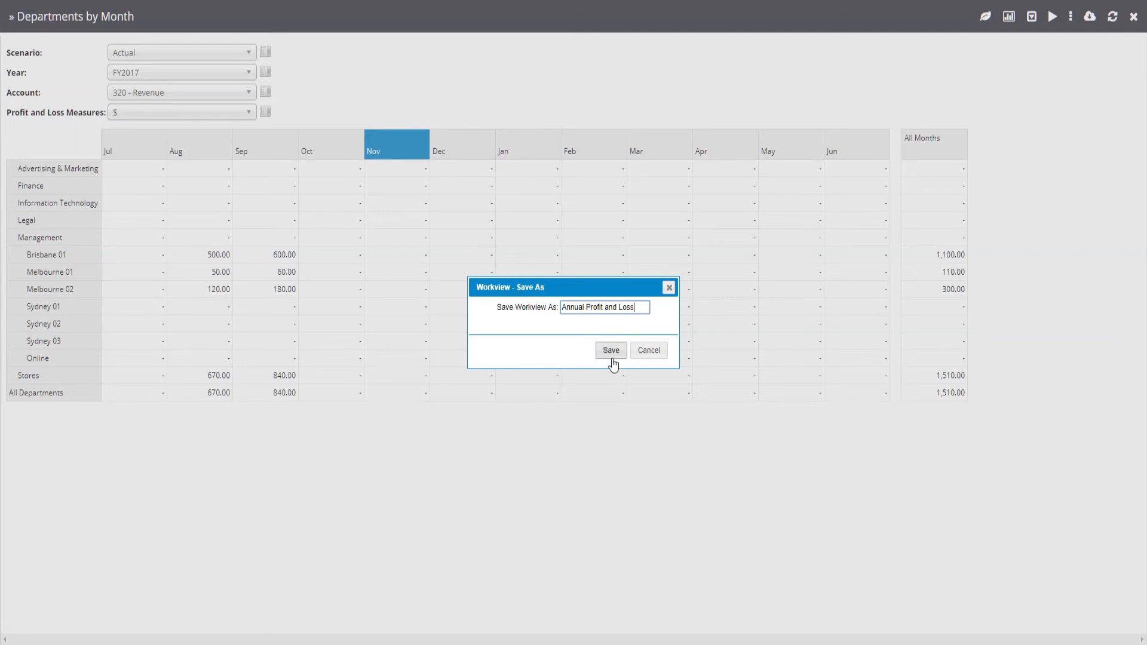
click(611, 351)
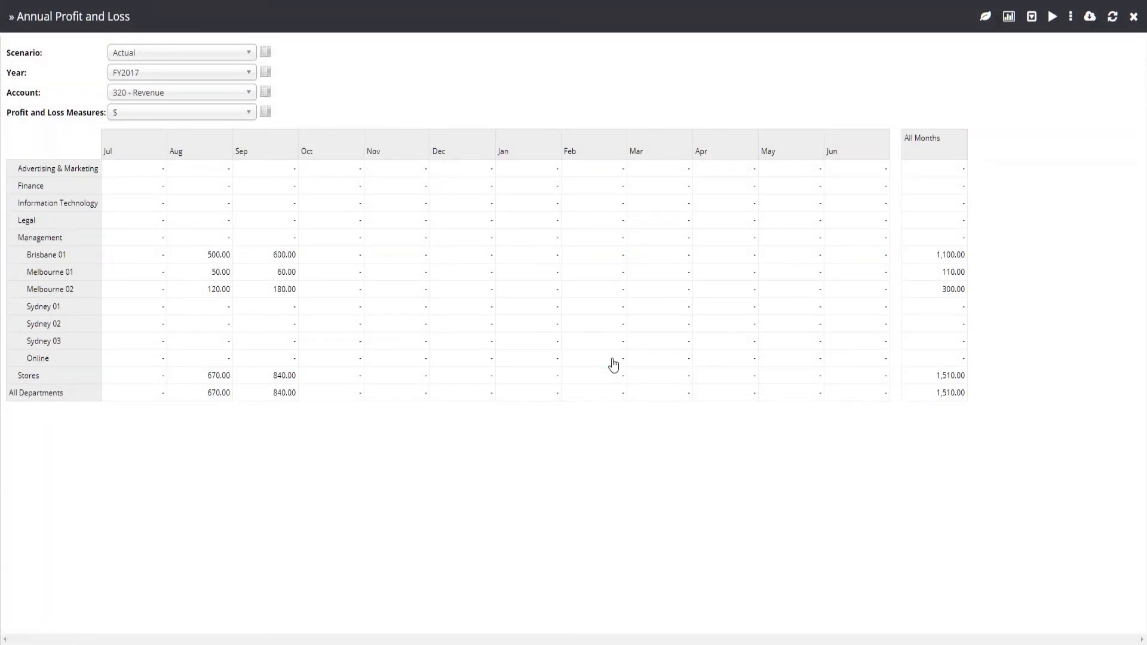
Move the Department dimension out of the rows via Dimension Management
click(985, 17)
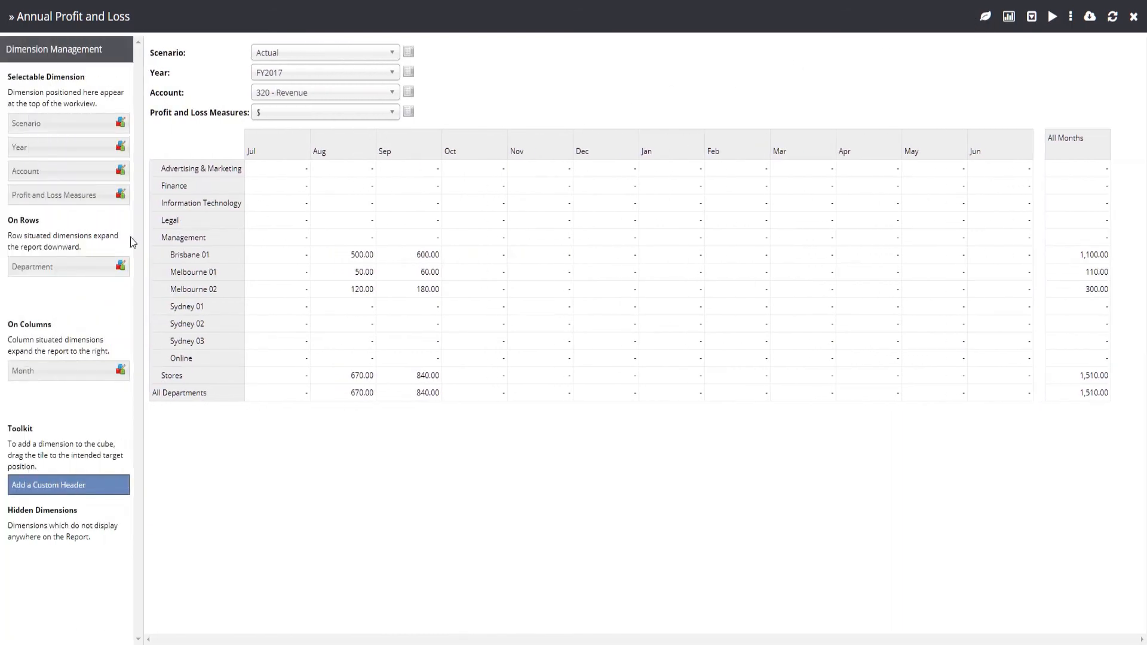
mouse_move(25, 268)
mouse_down()
mouse_move(26, 183)
mouse_move(35, 279)
mouse_up()
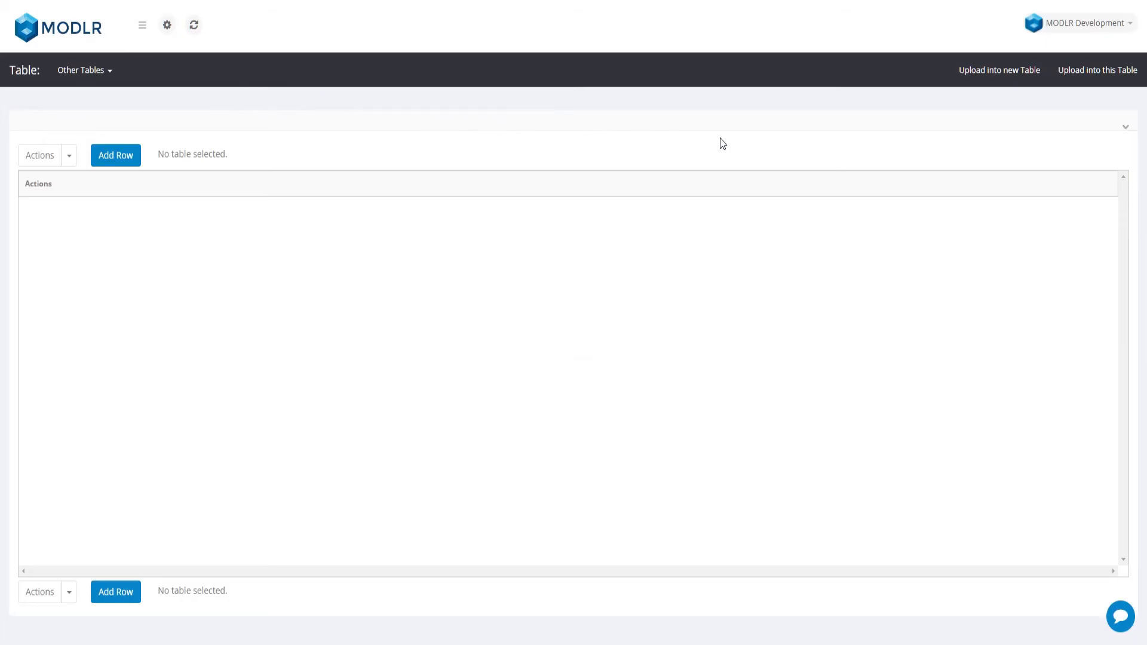
Upload Profit and Loss Data Sample Final.csv into a new data table
click(999, 71)
click(426, 140)
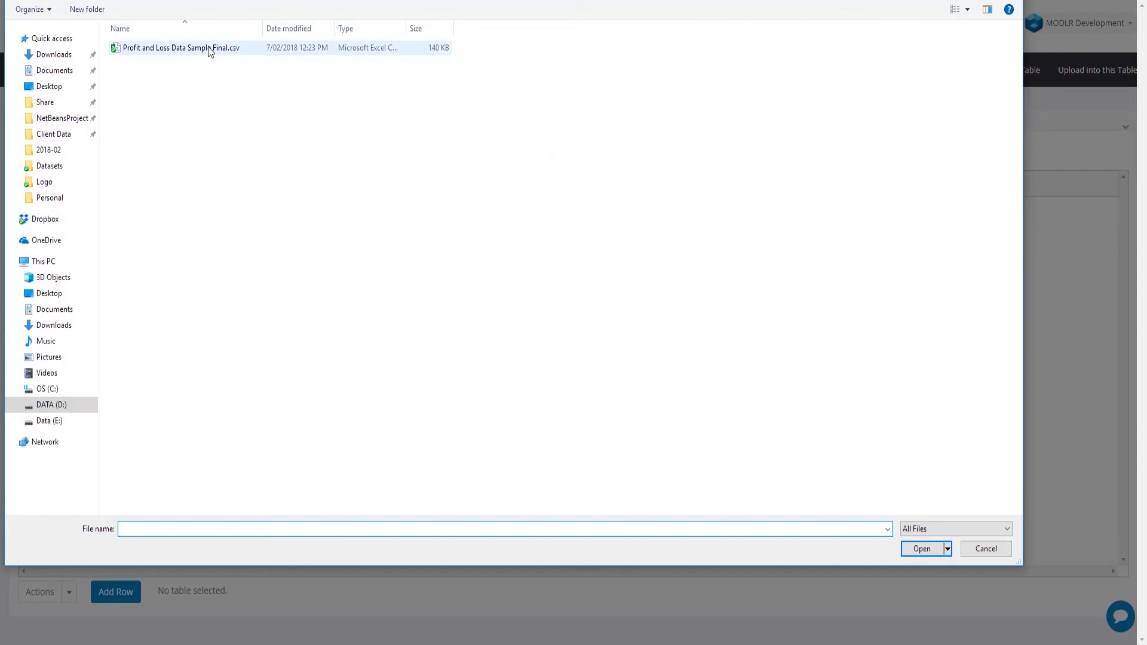
click(210, 50)
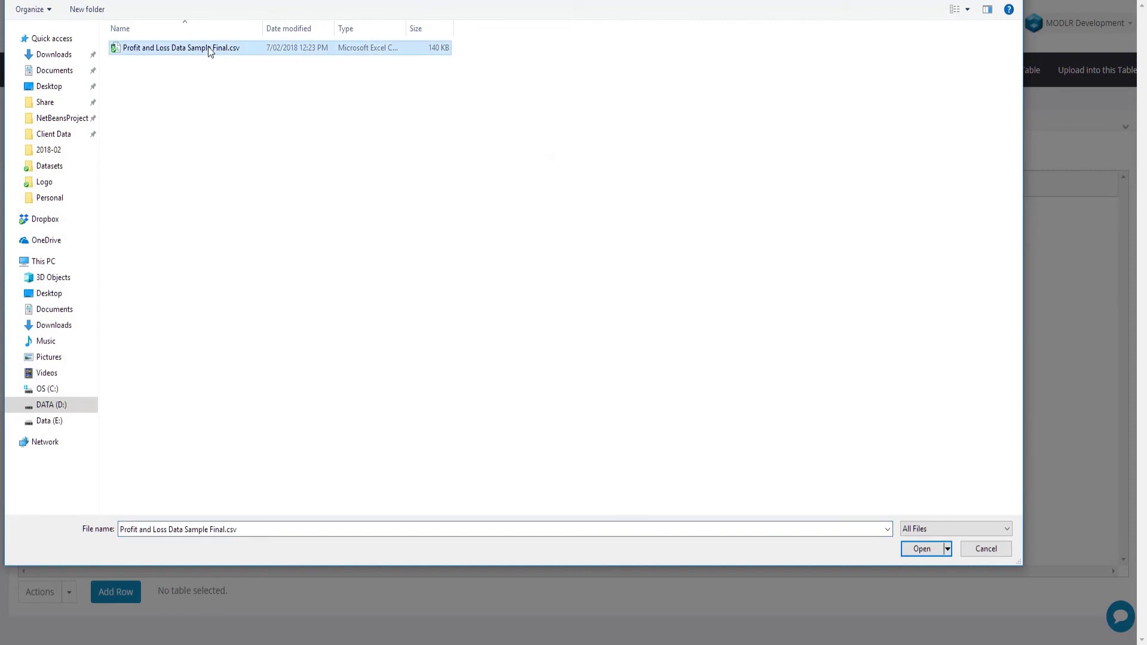
click(922, 550)
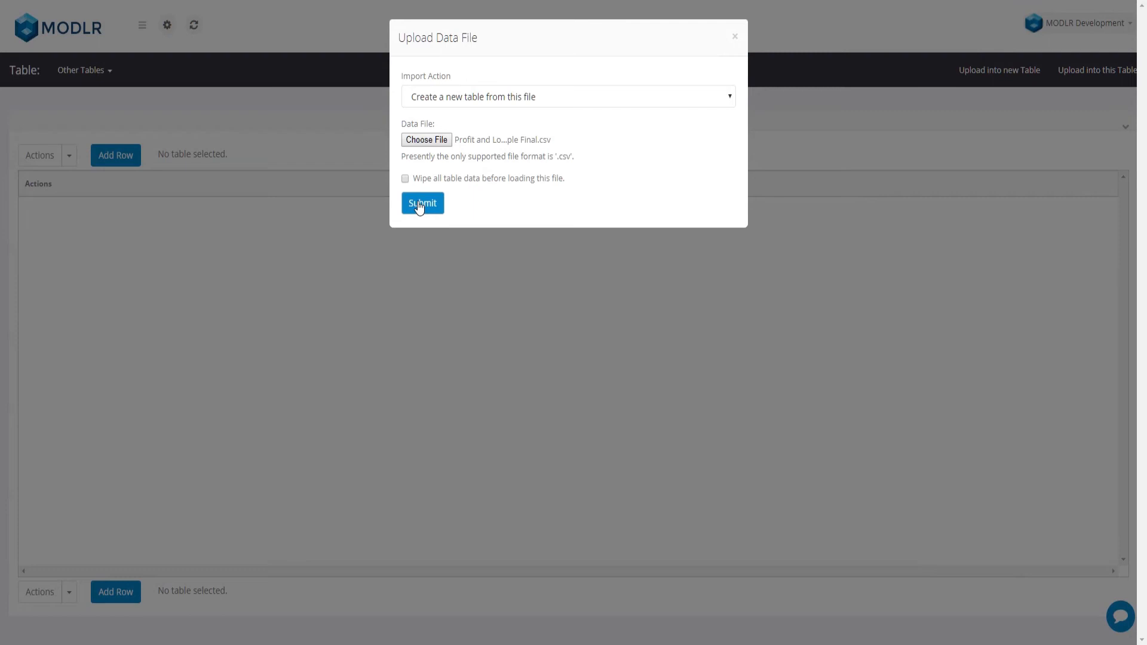
click(419, 205)
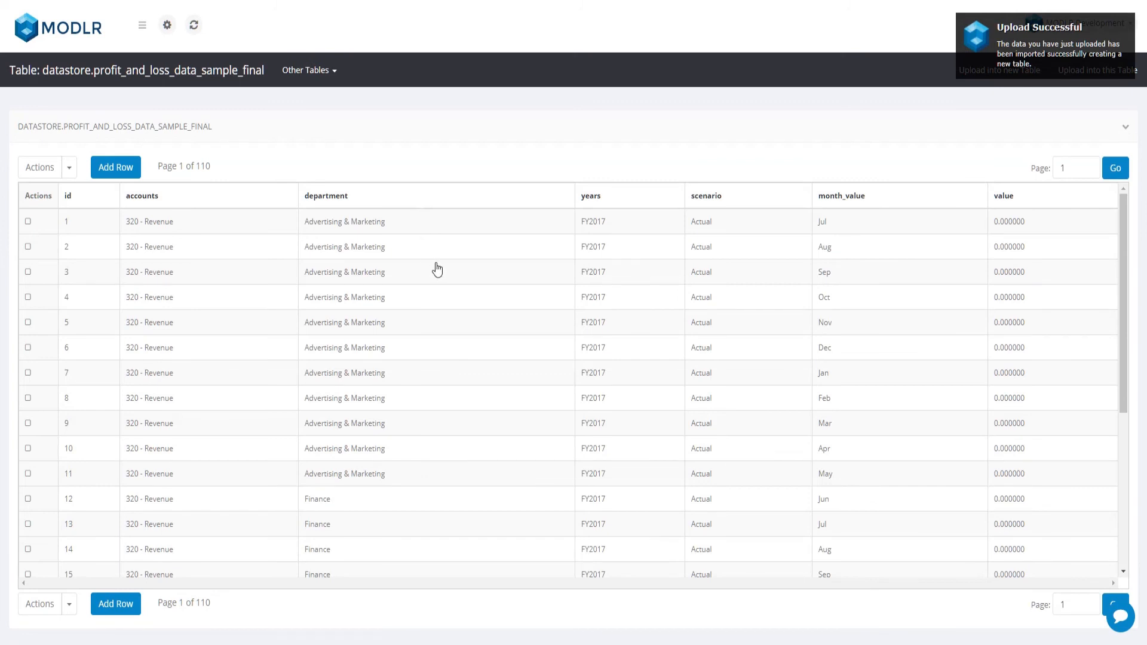
scroll(450, 270, down, 3)
scroll(449, 270, down, 1)
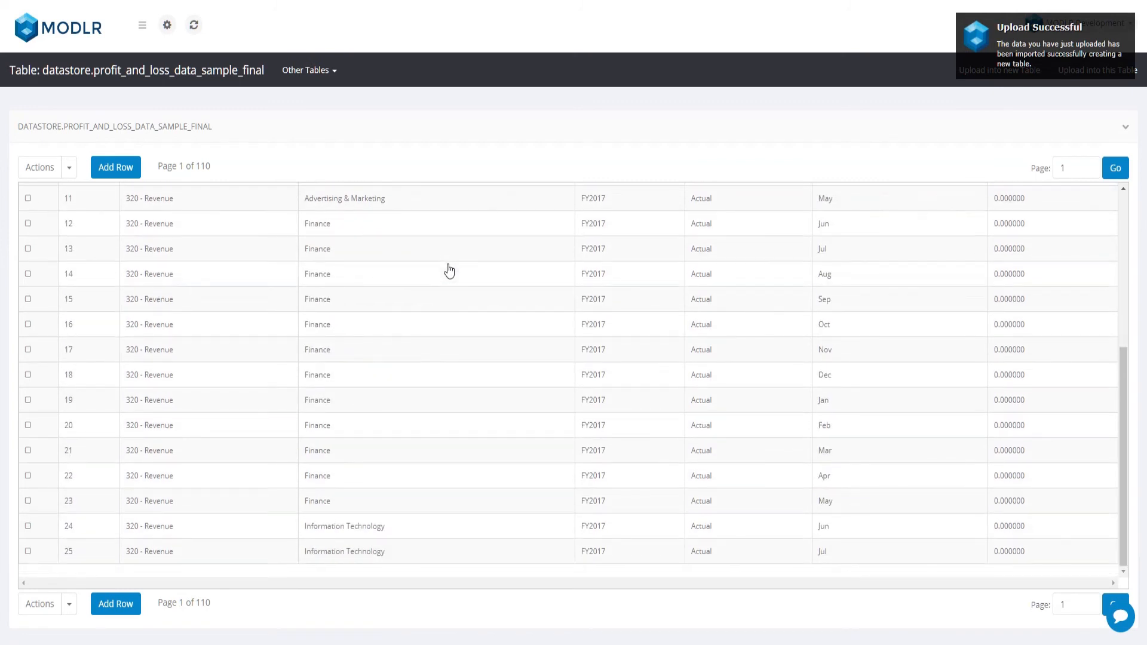
scroll(449, 270, up, 5)
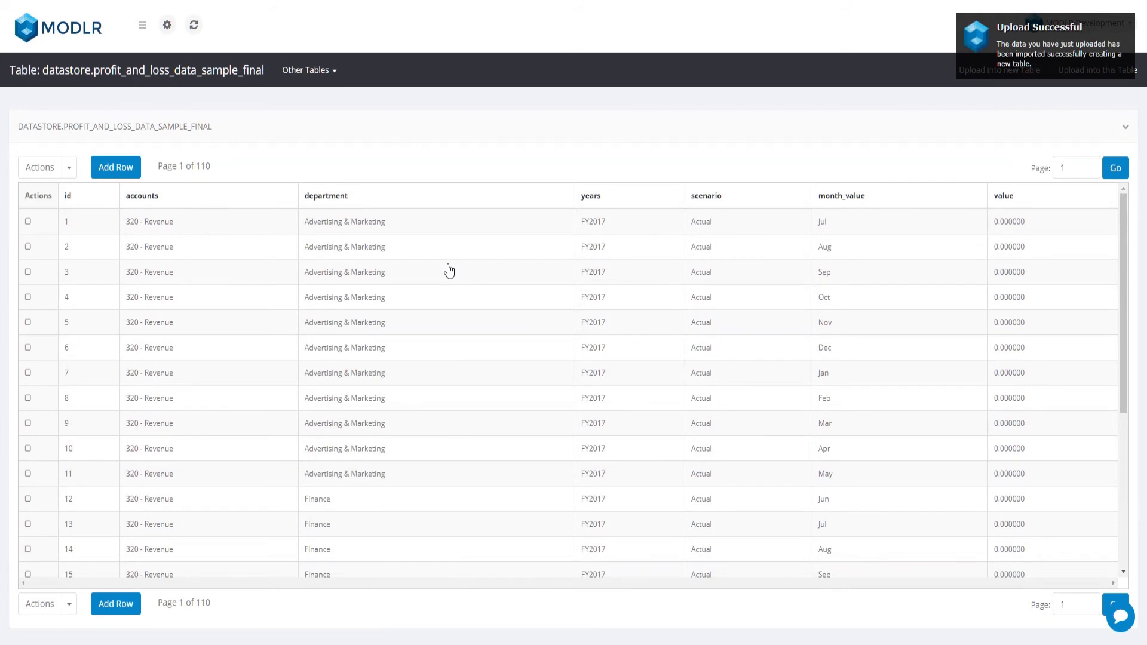
click(116, 167)
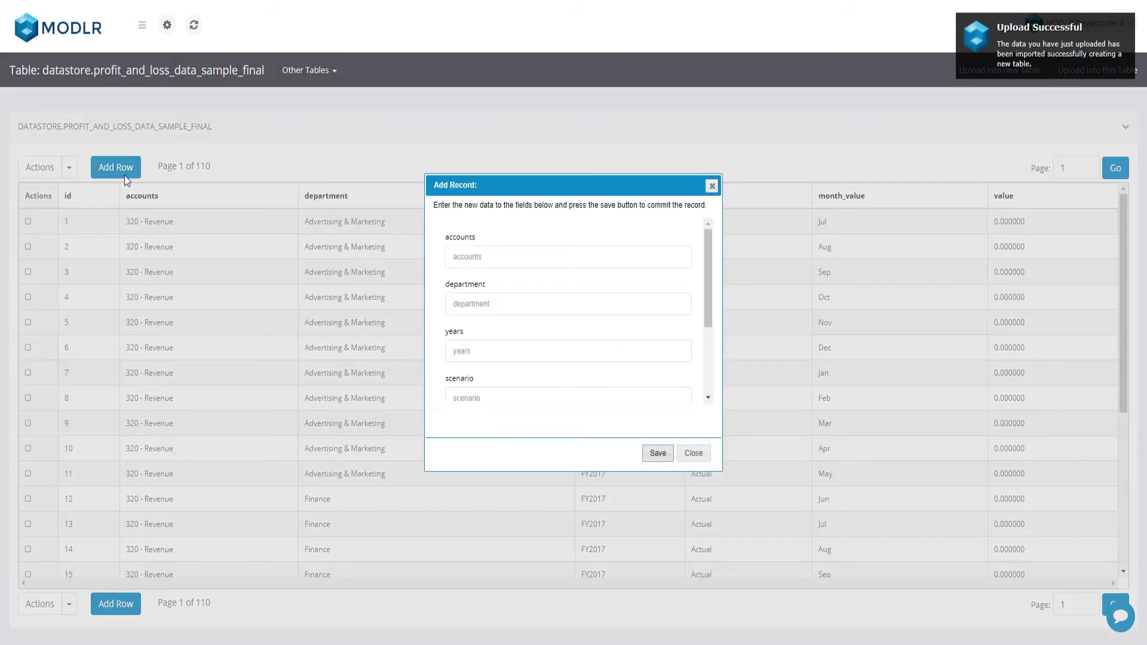
click(712, 186)
double_click(153, 247)
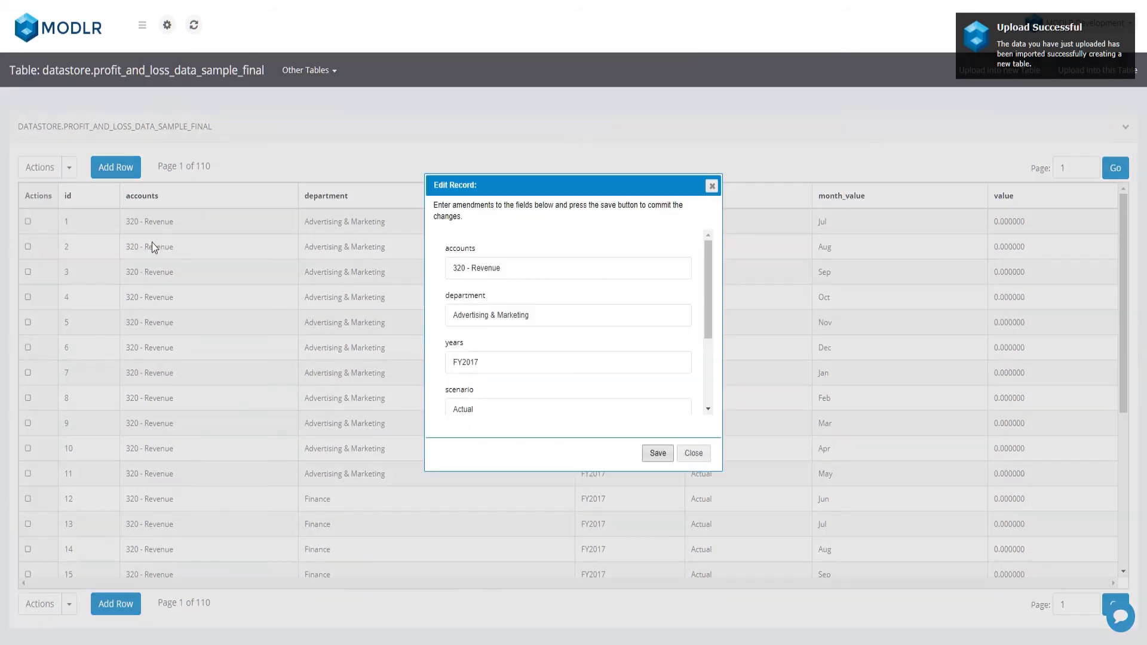
scroll(587, 311, down, 3)
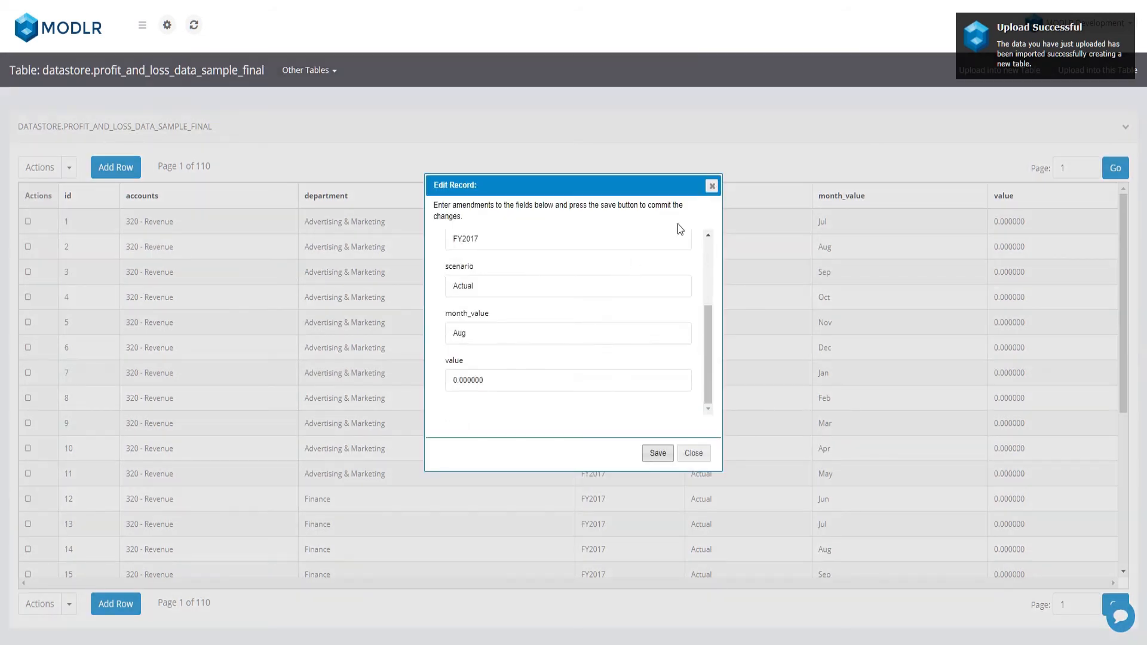
click(712, 186)
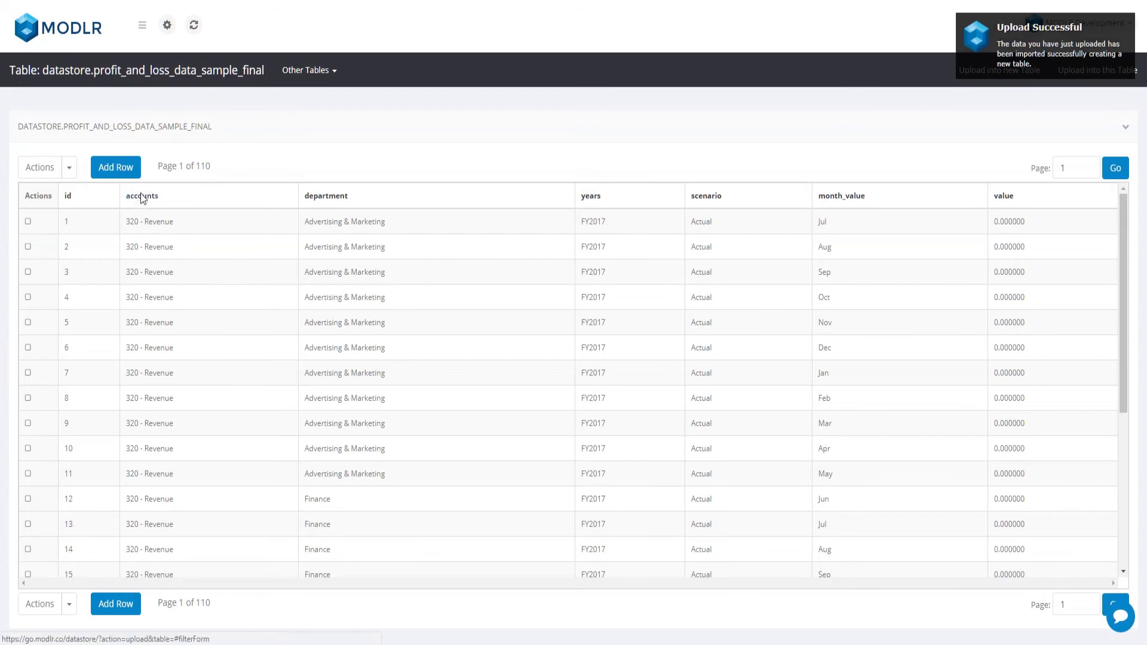
click(142, 195)
click(501, 141)
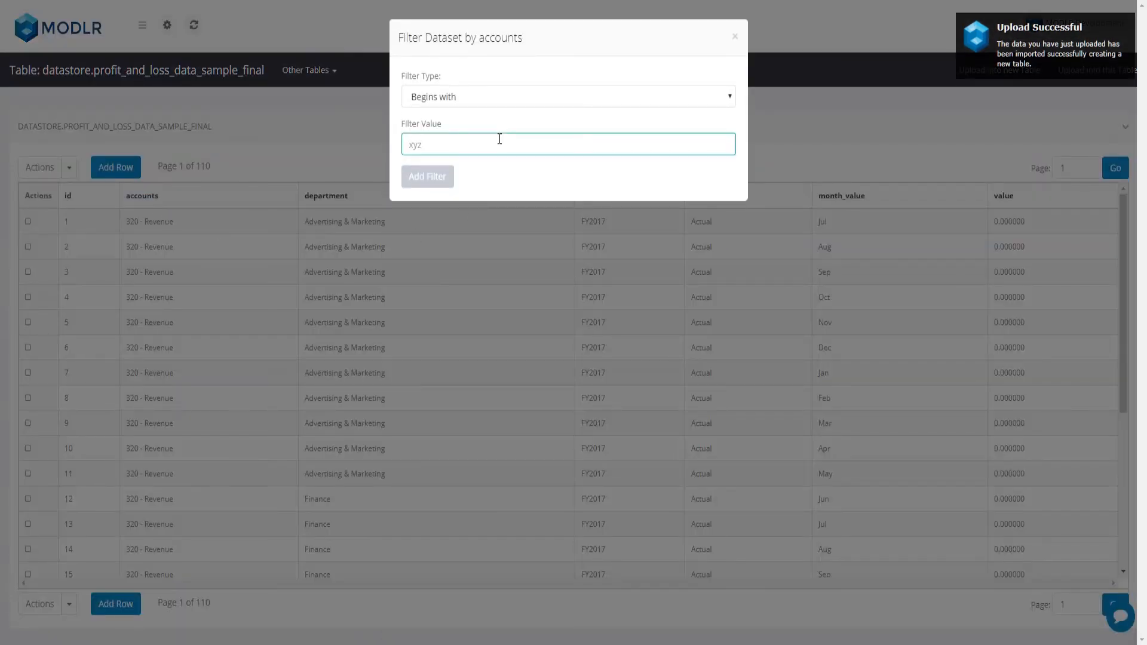
text(5)
click(433, 131)
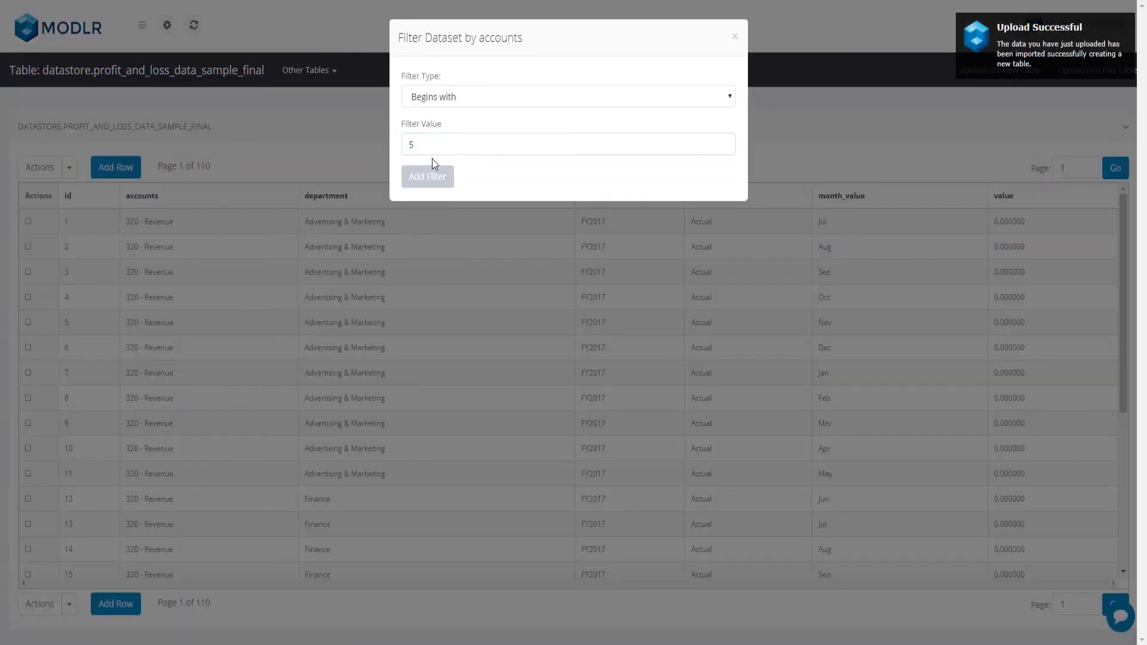
click(435, 184)
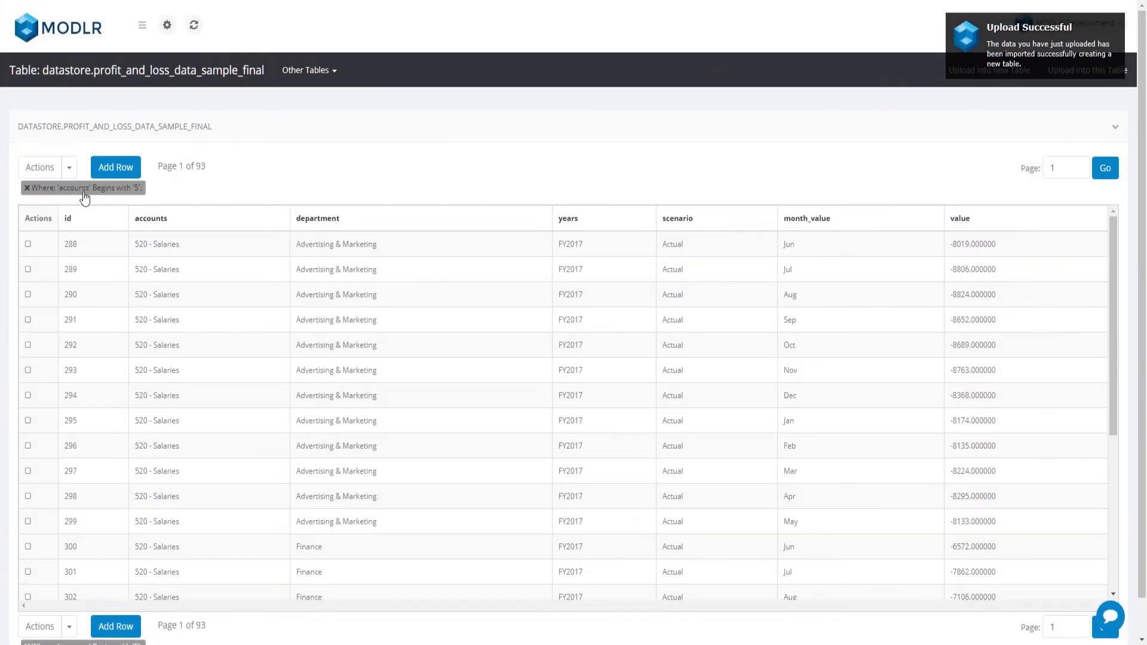
click(27, 189)
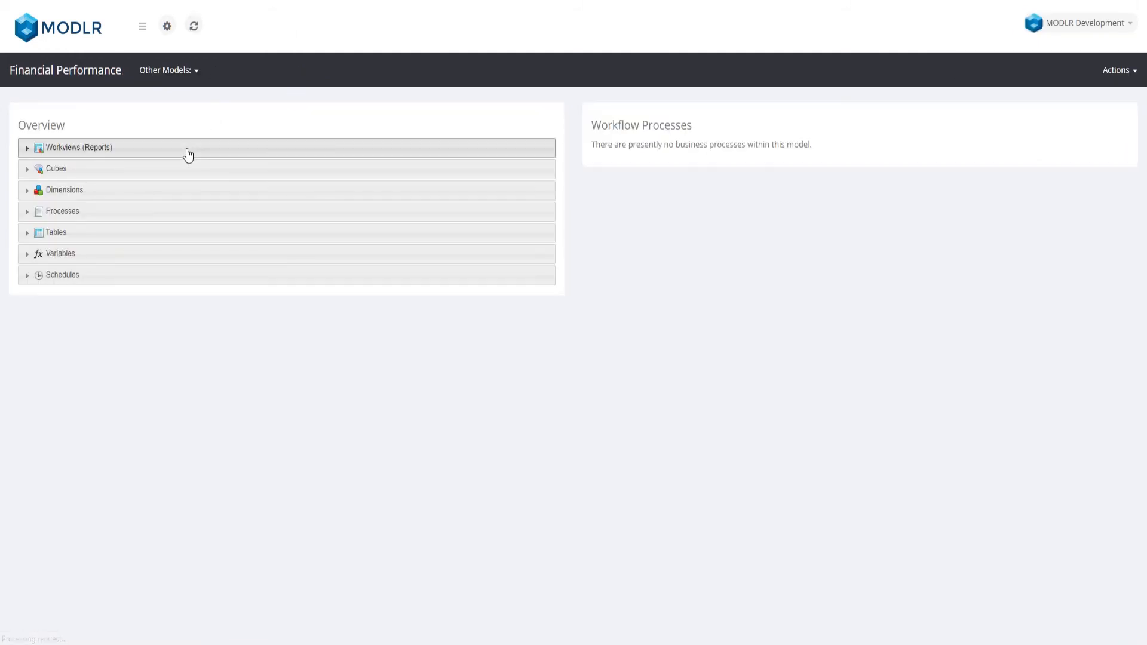
Browse the model's reports, cubes, dimensions and processes, then start a New Data Import
click(189, 153)
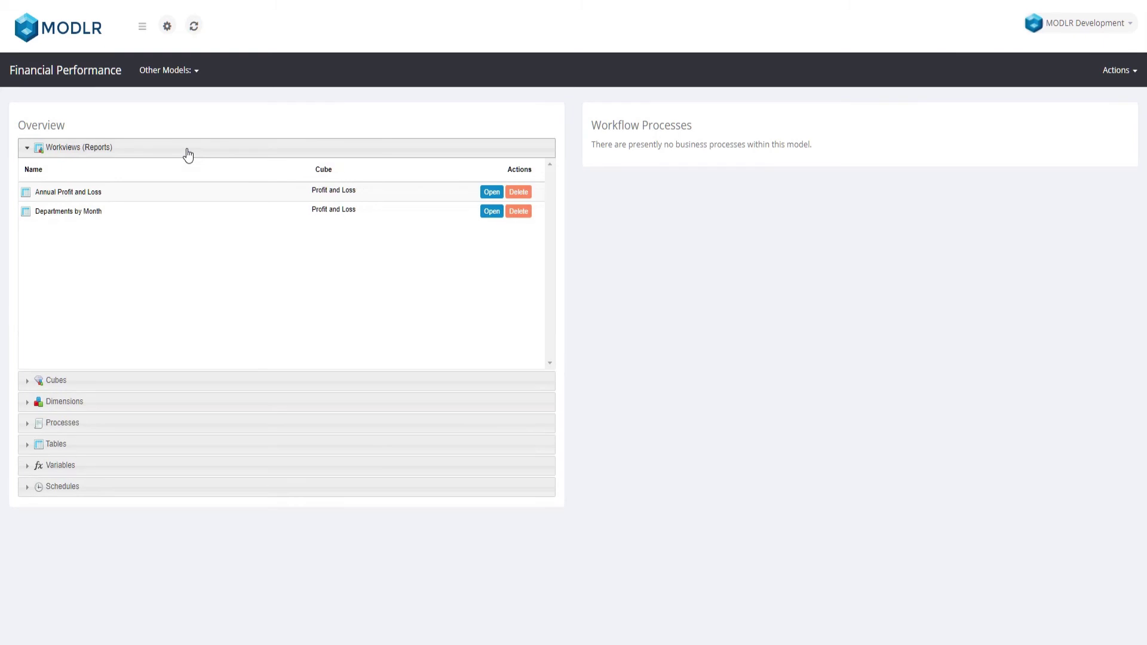
click(201, 383)
click(199, 401)
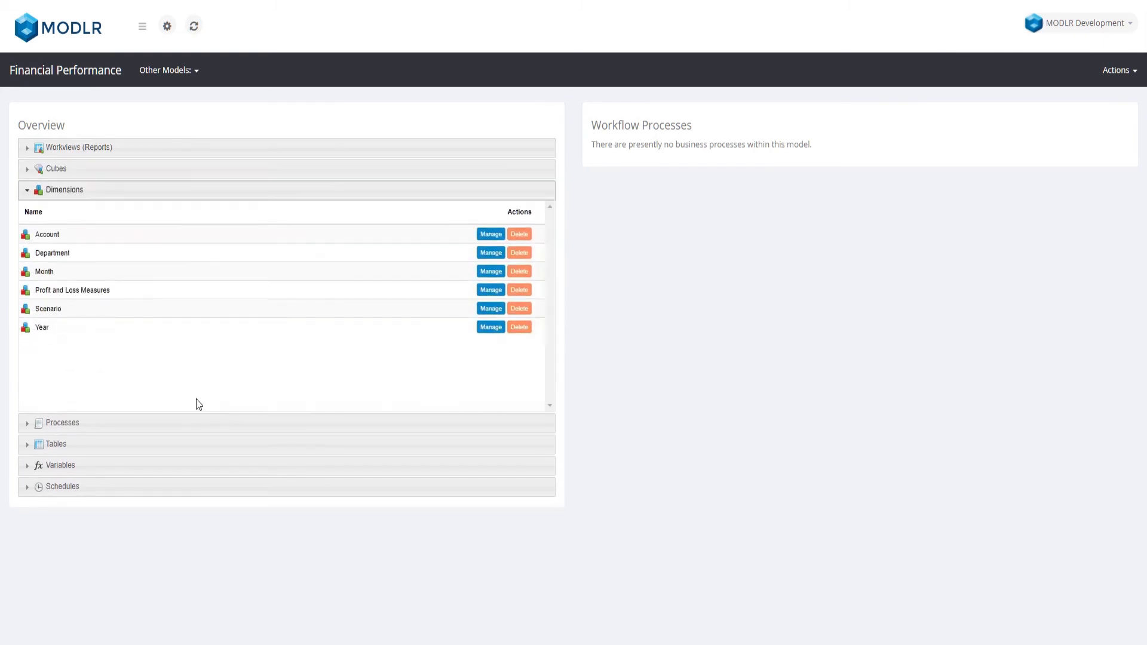
click(192, 424)
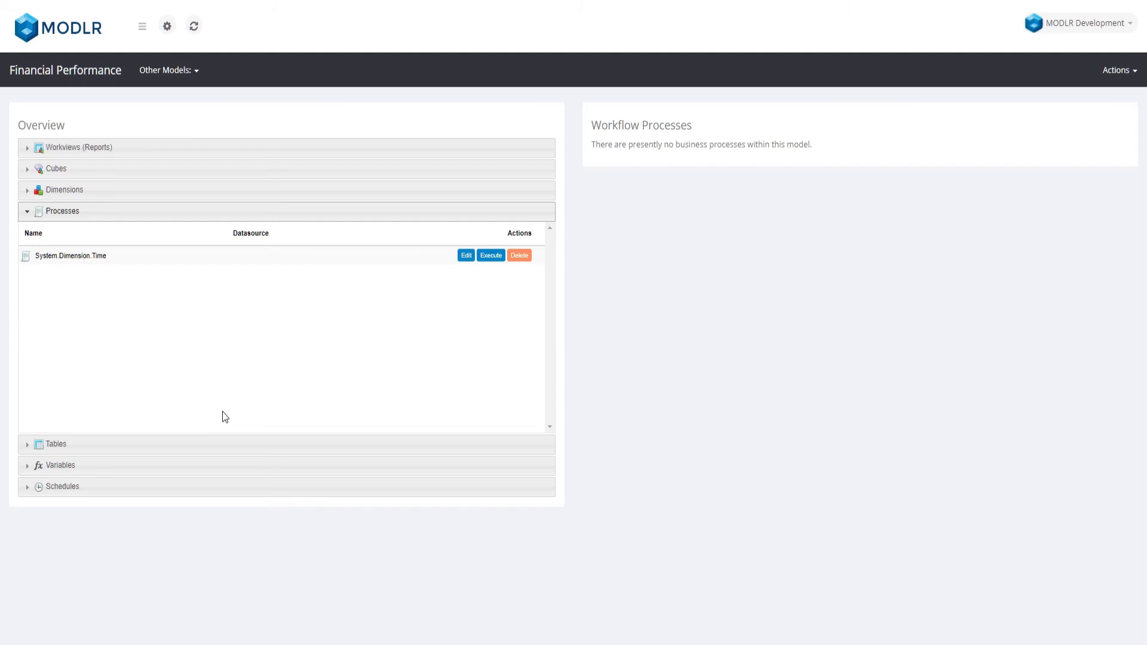
click(1119, 70)
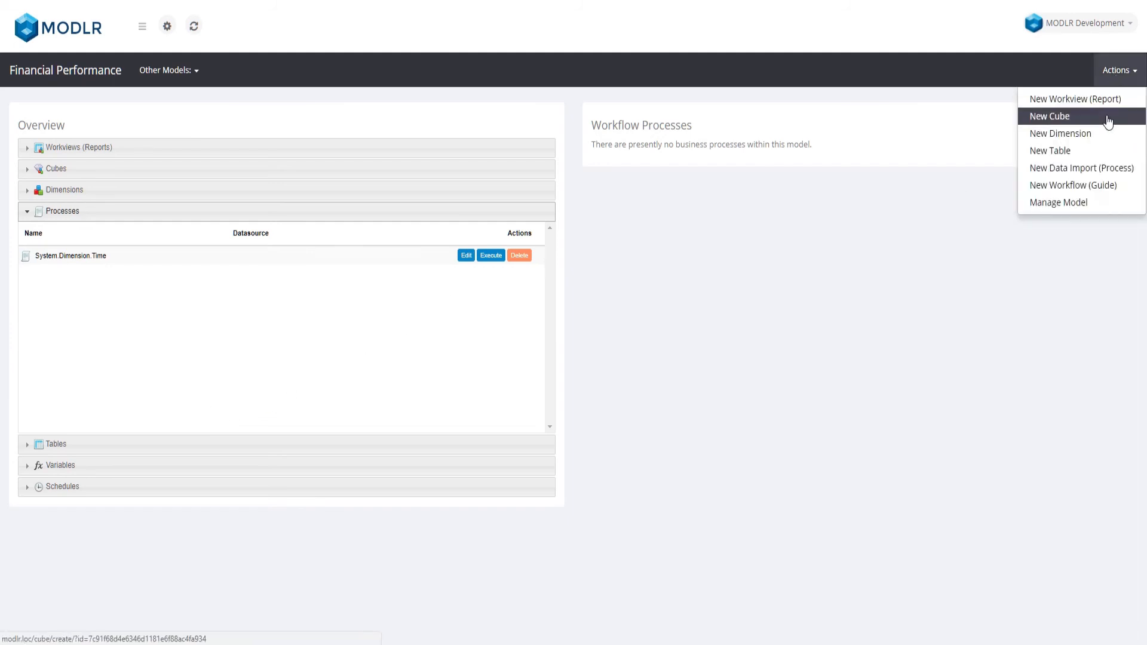
click(1082, 168)
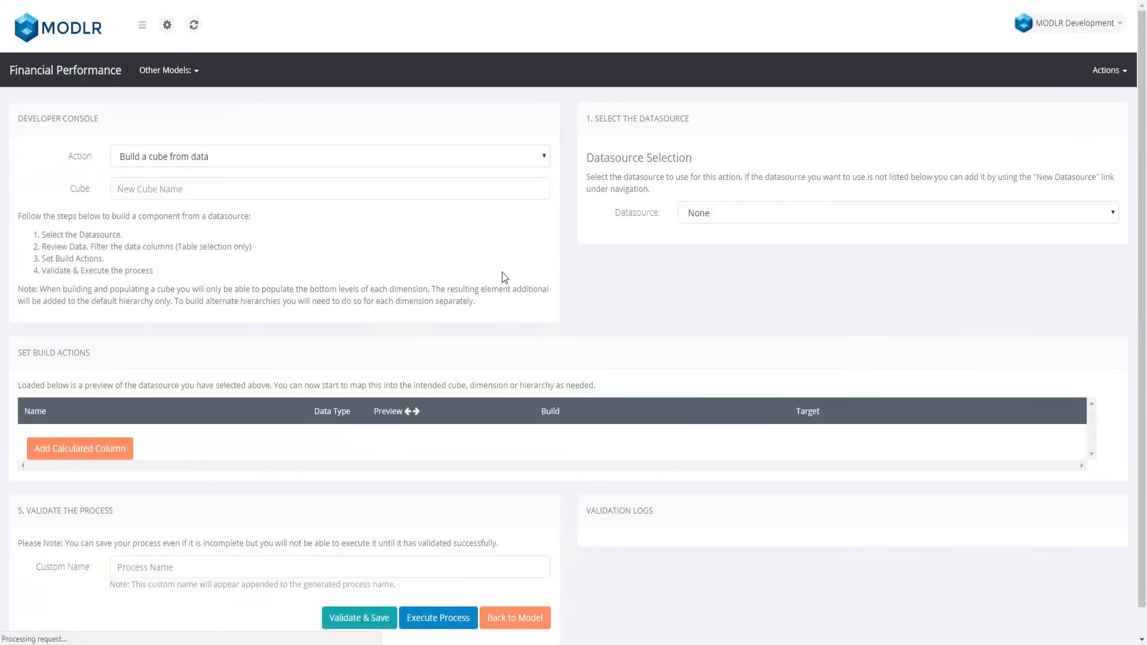
Keep Build a cube from data, name the cube Profit and Loss and use the Internal Datastore source
click(379, 159)
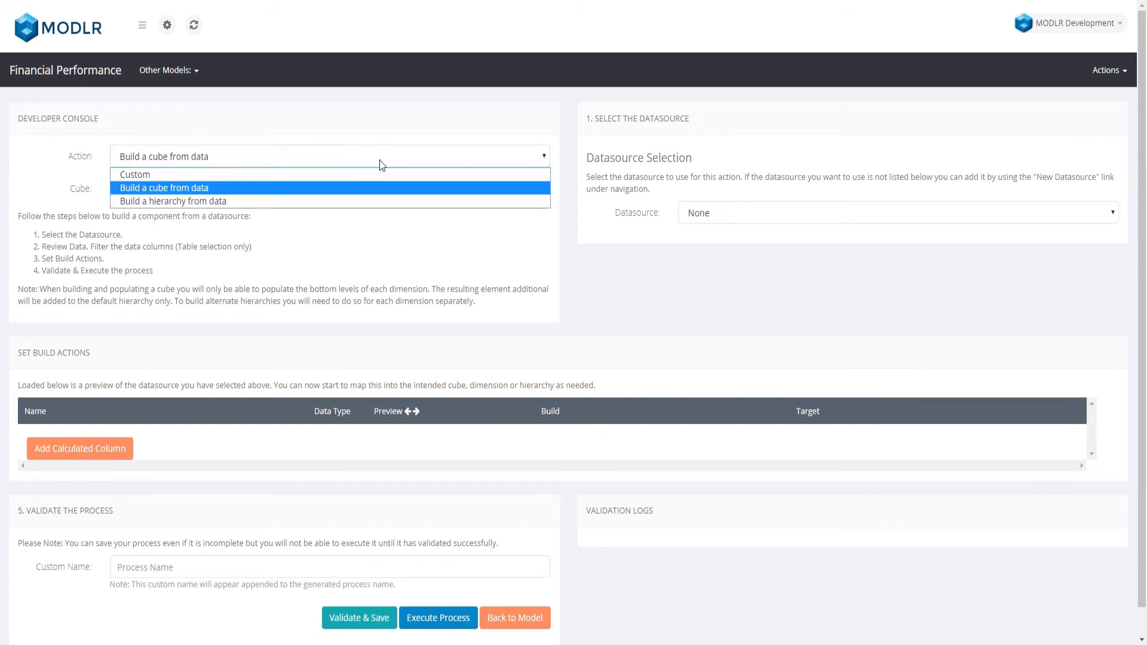
click(380, 157)
click(376, 190)
text(Pro)
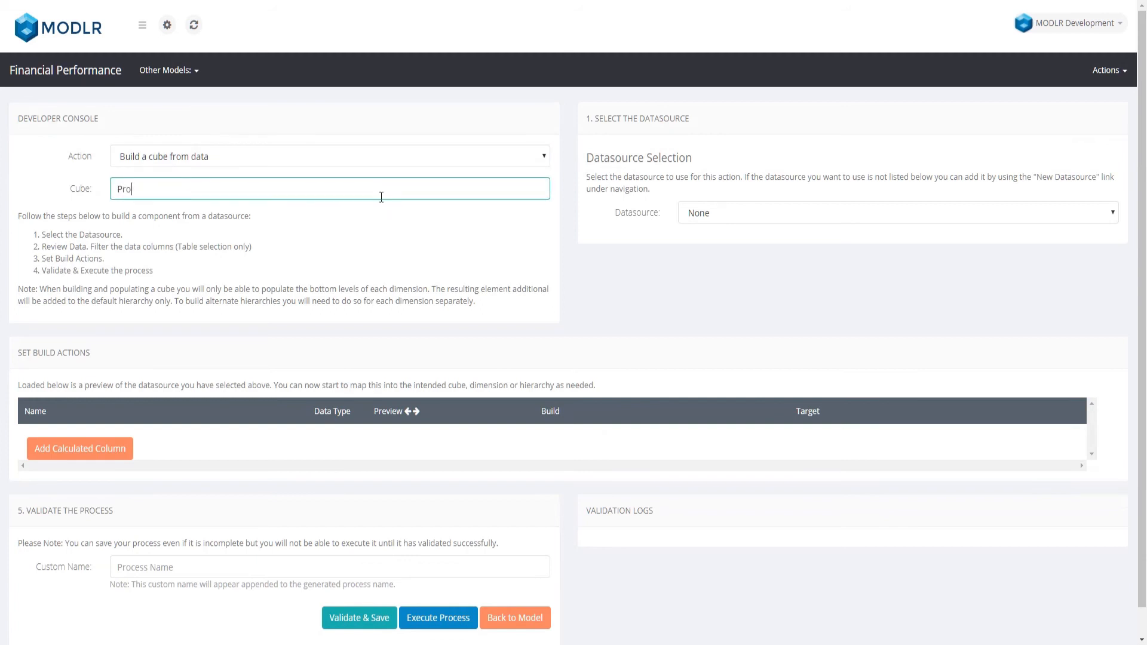
text(fit and L)
text(oss)
click(709, 213)
click(711, 242)
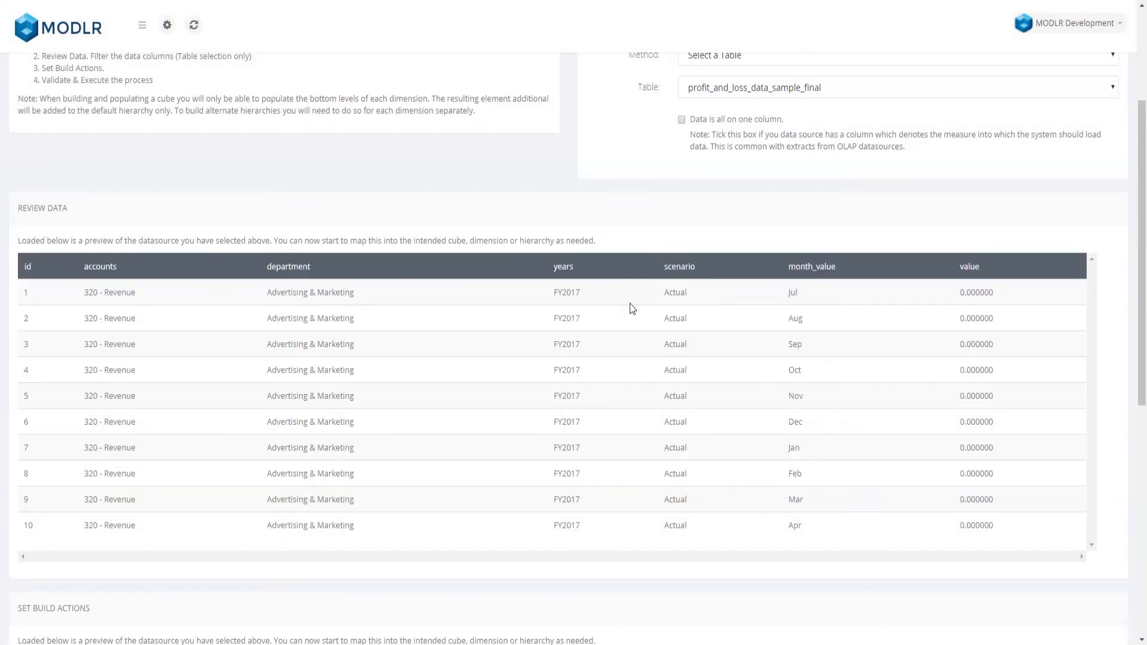
scroll(443, 326, down, 5)
scroll(443, 325, down, 5)
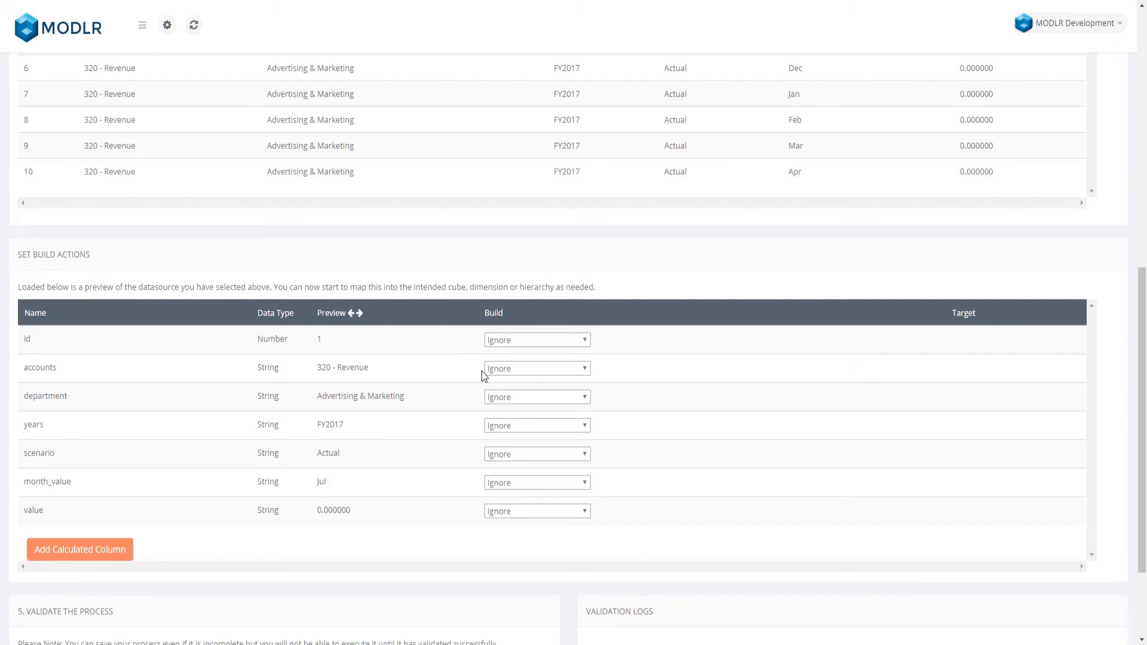
Map the accounts, department and years columns to Account, Department and Year dimension elements
click(488, 369)
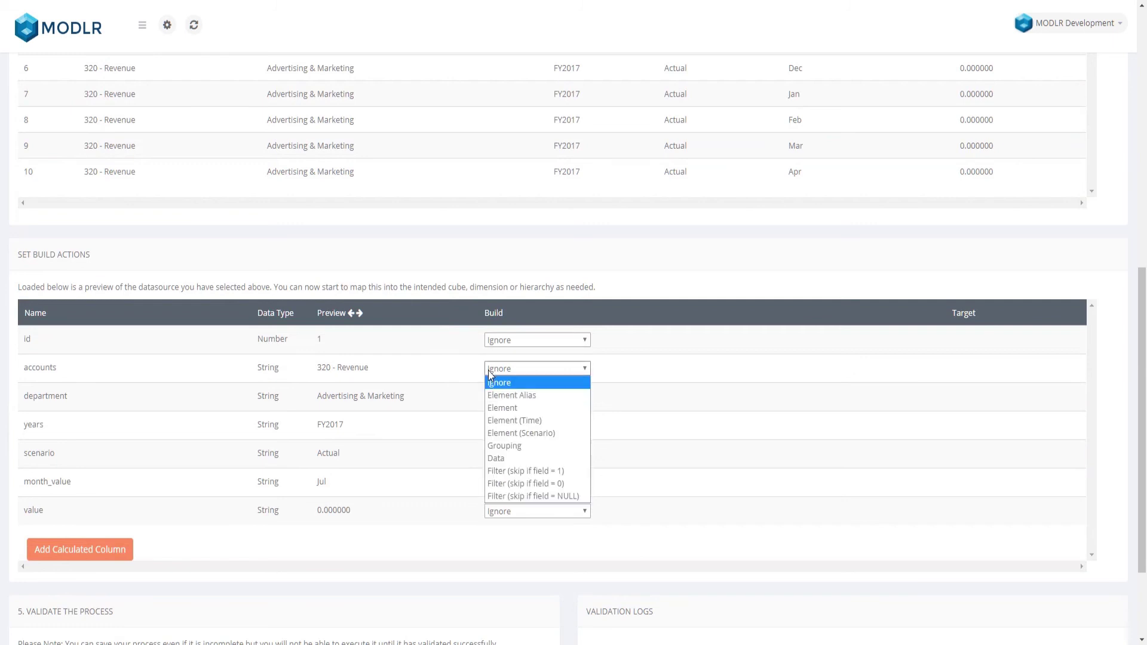
click(502, 407)
drag(755, 371, 668, 364)
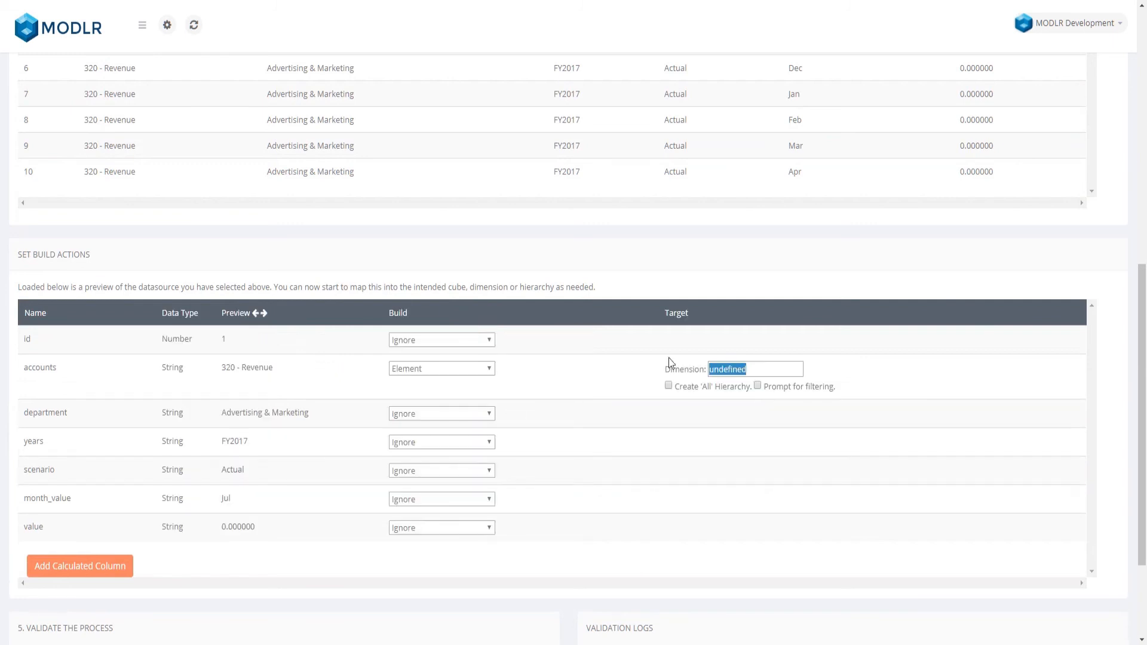
text(Account)
click(441, 413)
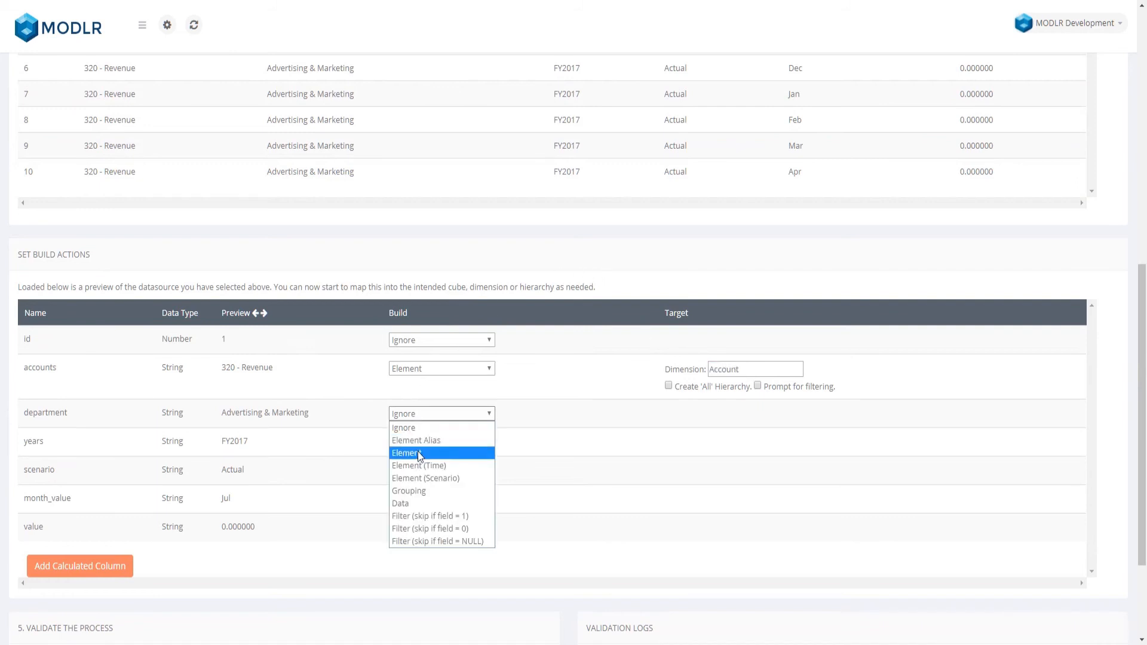
click(421, 436)
double_click(728, 415)
text(Department)
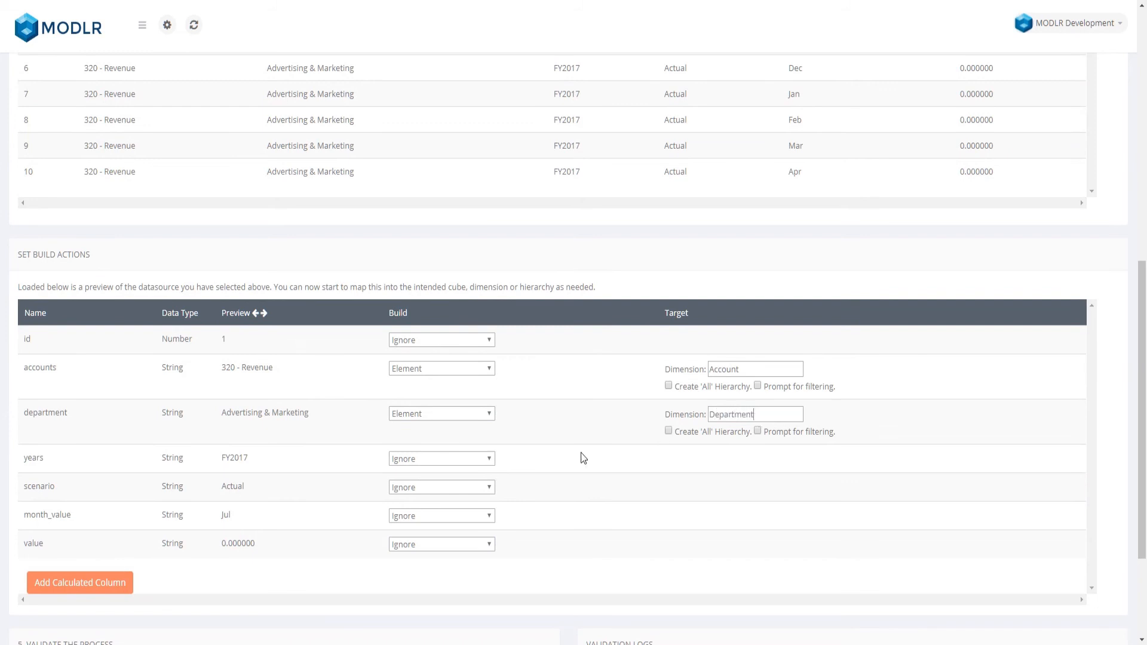
click(488, 459)
click(421, 483)
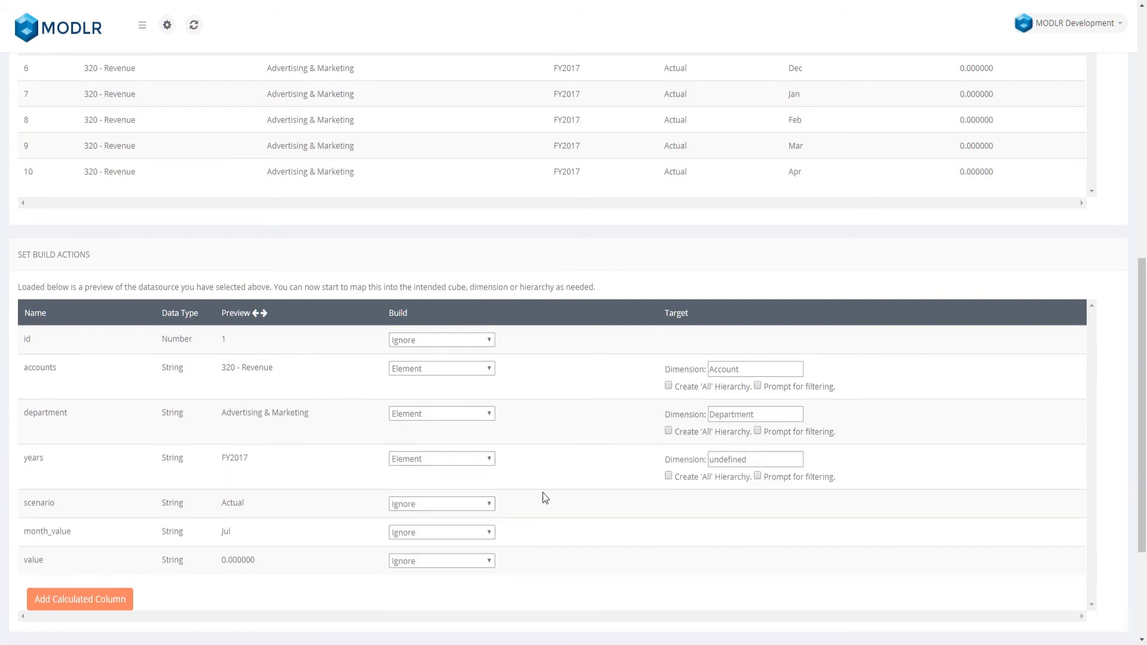
double_click(728, 459)
text(Year)
Treat the scenario column as a scenario dimension named Actual
click(441, 504)
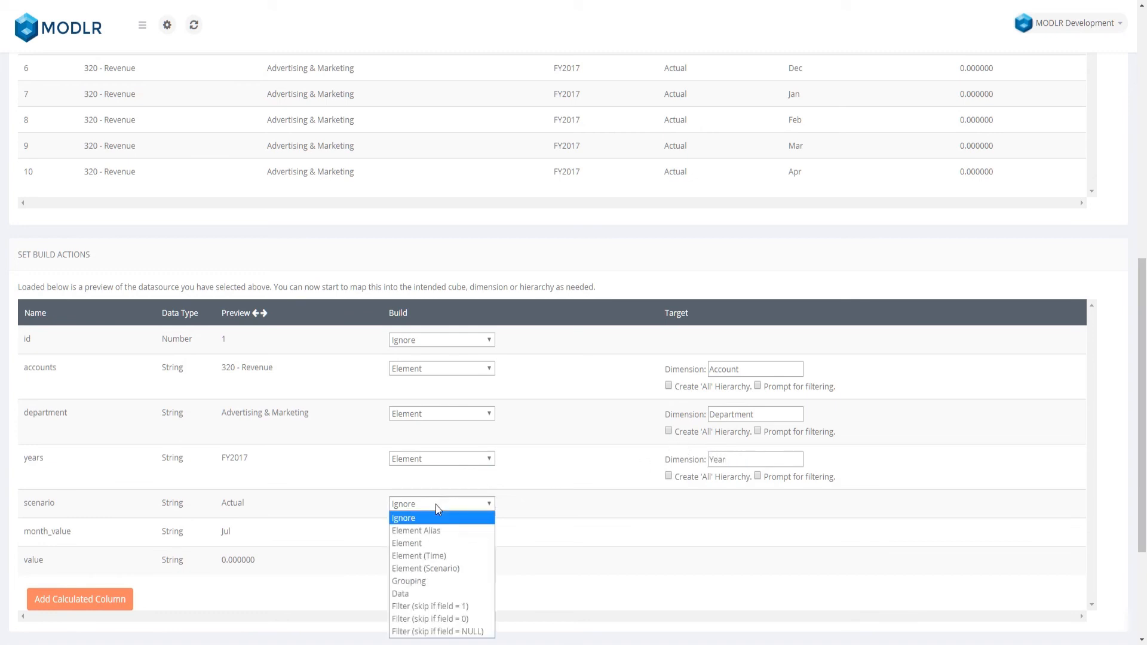
click(422, 538)
click(442, 504)
click(431, 567)
double_click(761, 506)
text(Actual)
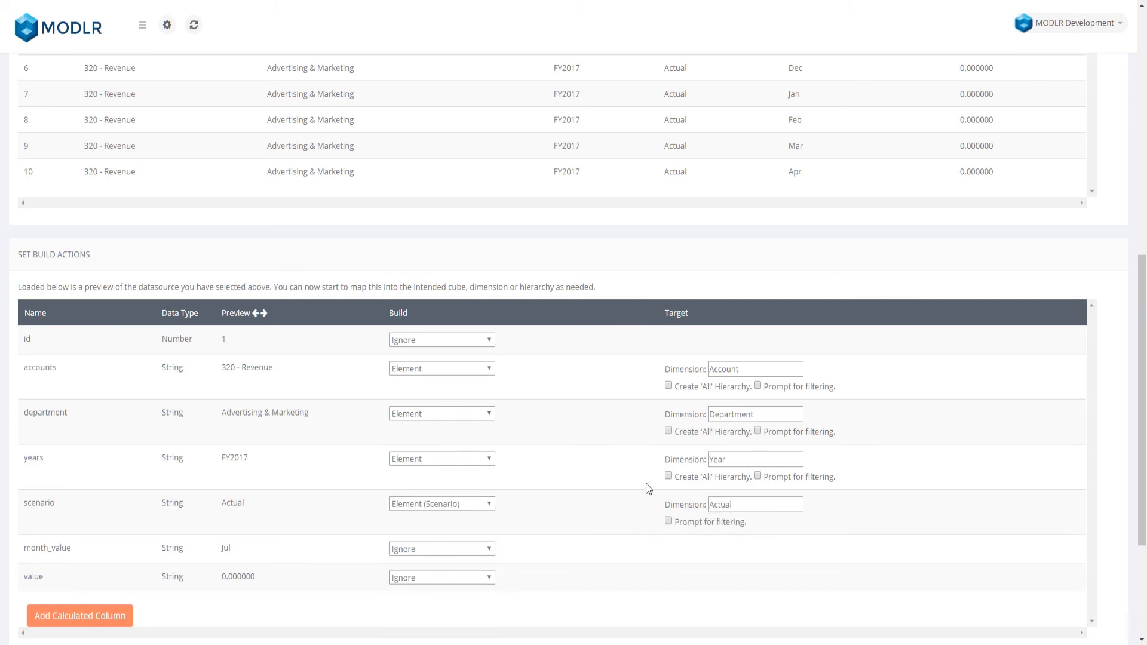
Map month_value to the Month dimension and load value as data into the $ measure
click(444, 550)
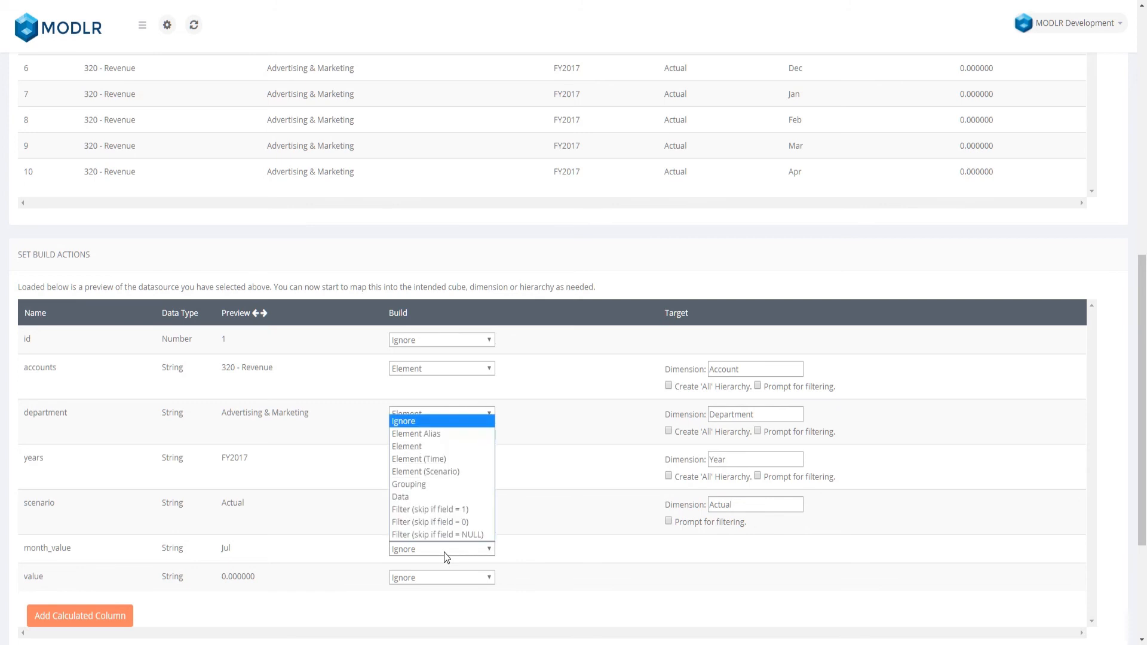
click(434, 497)
click(415, 550)
click(409, 449)
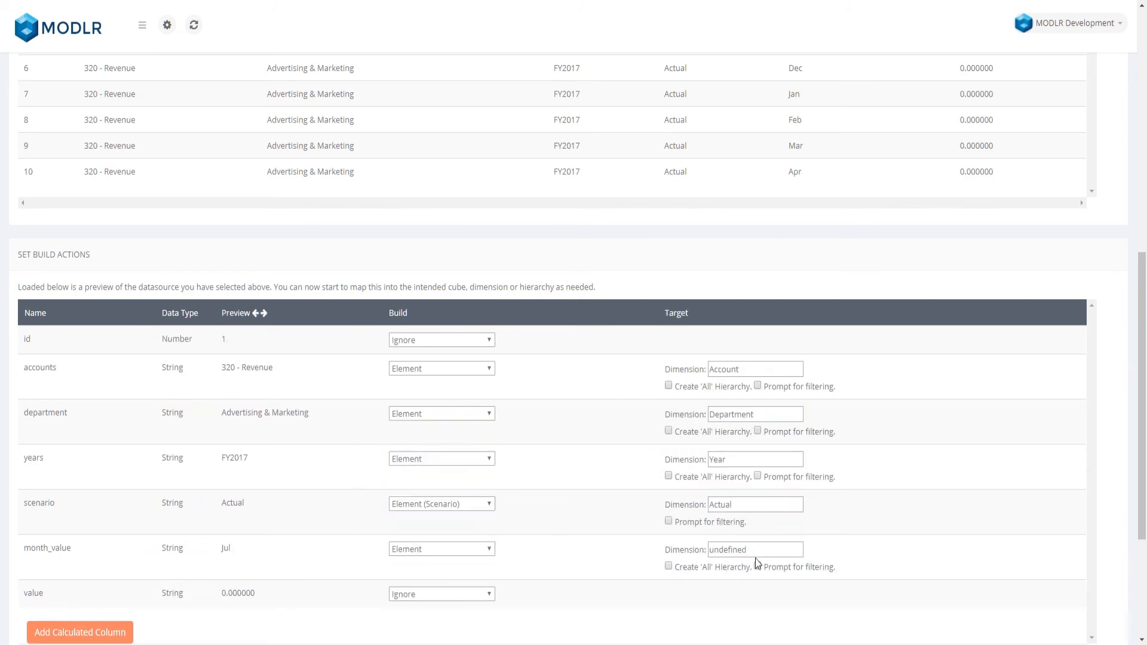
drag(757, 551, 656, 541)
text(Month)
scroll(652, 535, down, 2)
click(441, 419)
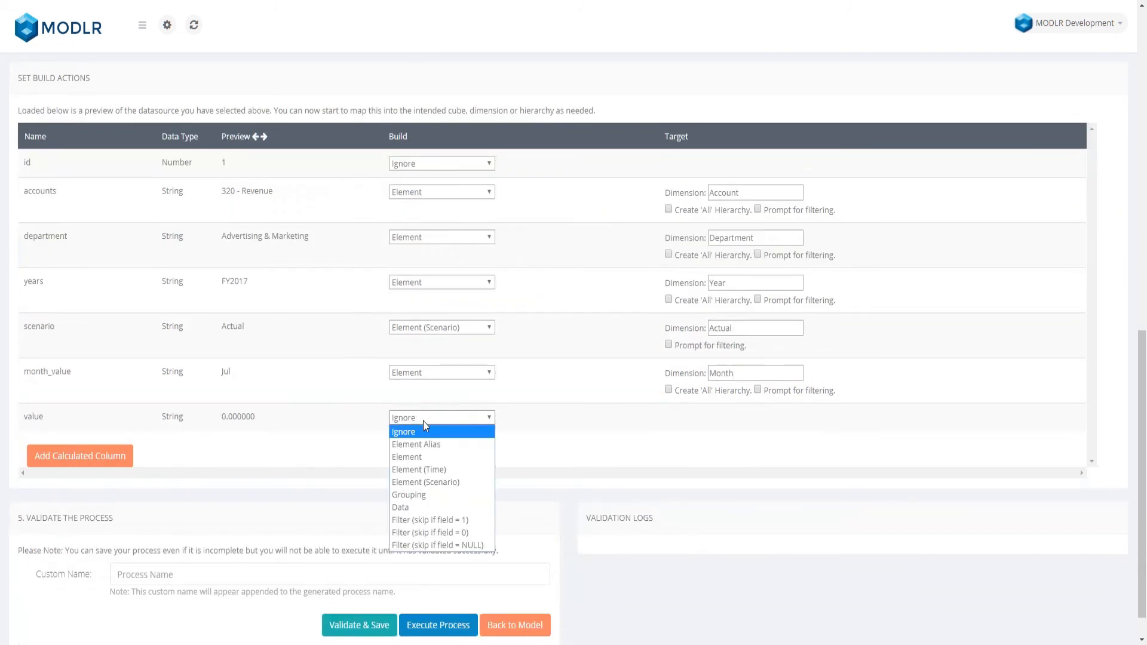
click(401, 507)
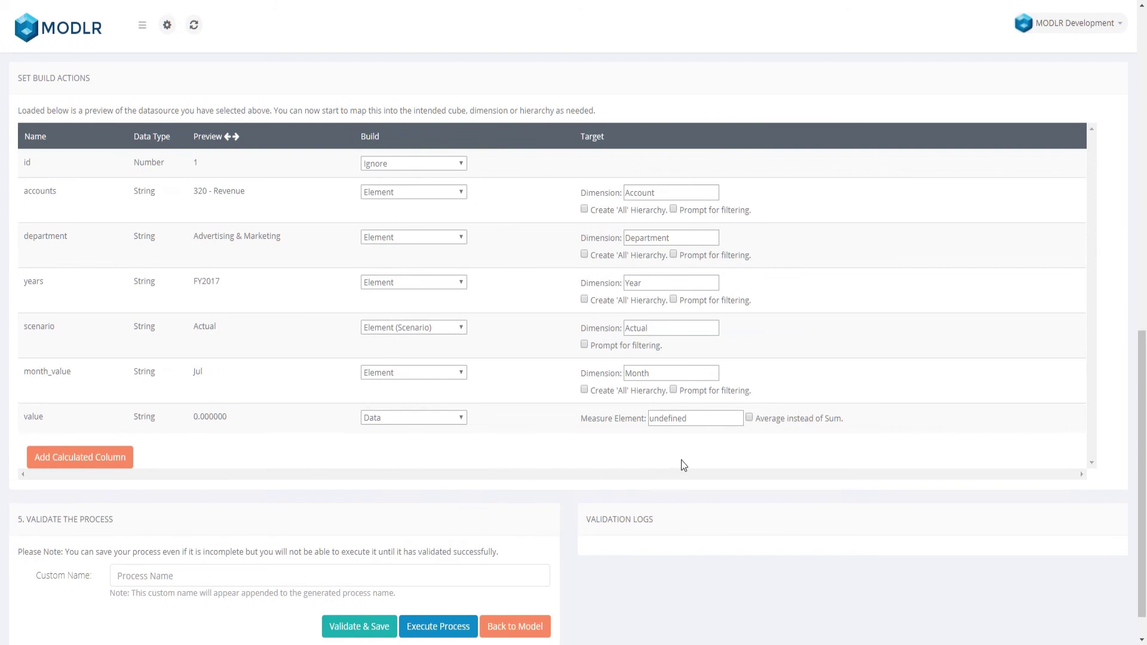
double_click(708, 418)
text($)
Name the process Data - Profit and Loss FY17 Actual, validate and save, but abandon the first run
click(324, 577)
text(Data - Profit and Lo)
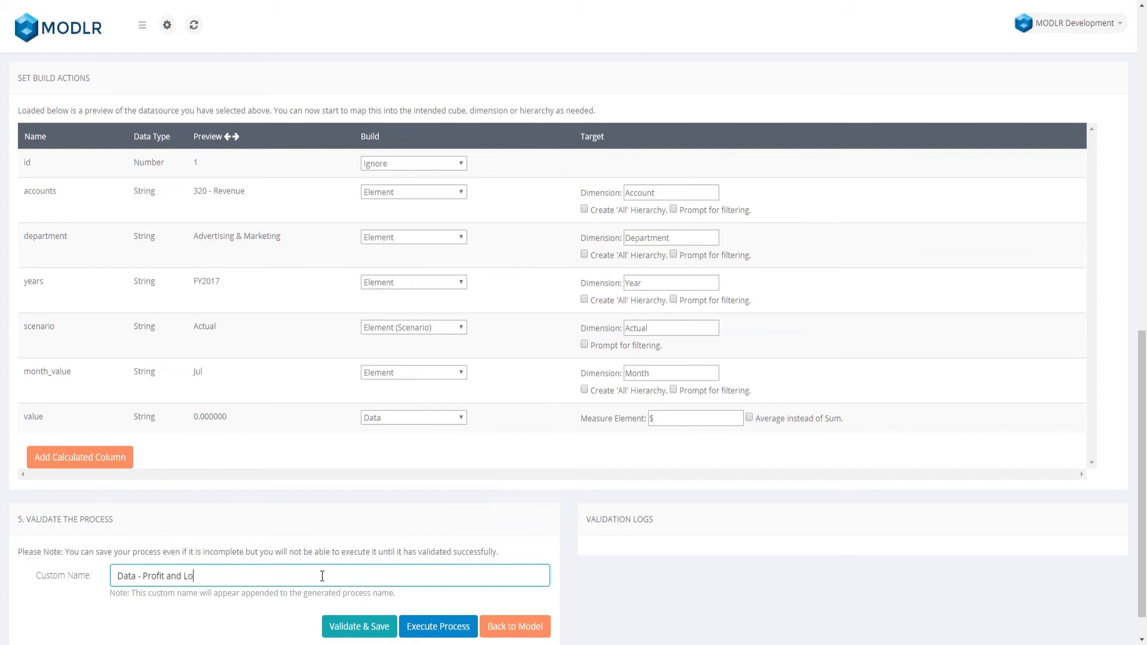
text(ss FY17 Actual)
scroll(321, 576, down, 1)
click(359, 589)
click(422, 589)
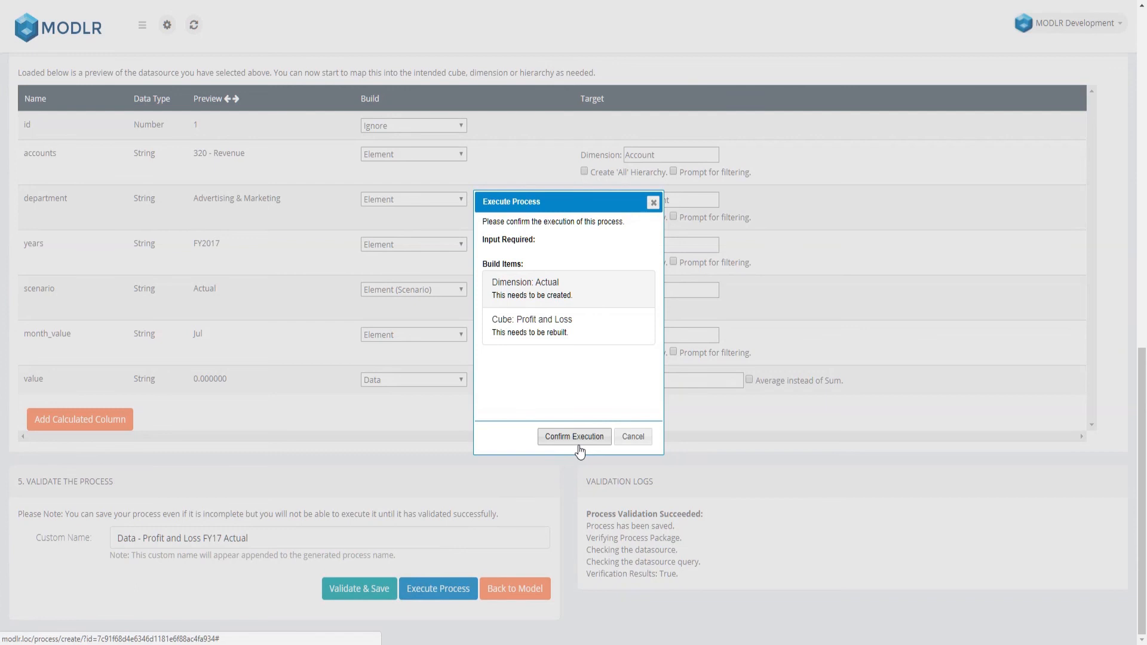
click(633, 436)
Rename the scenario dimension to Scenario, save again and execute the process
double_click(637, 289)
text(Scenario)
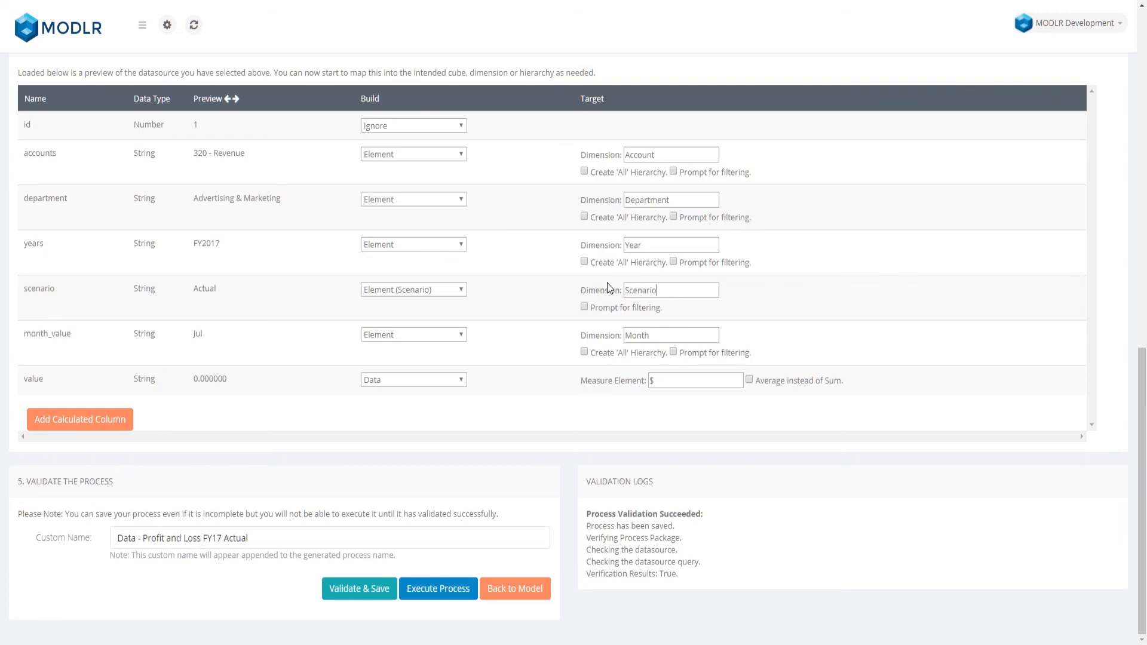
click(359, 589)
click(430, 588)
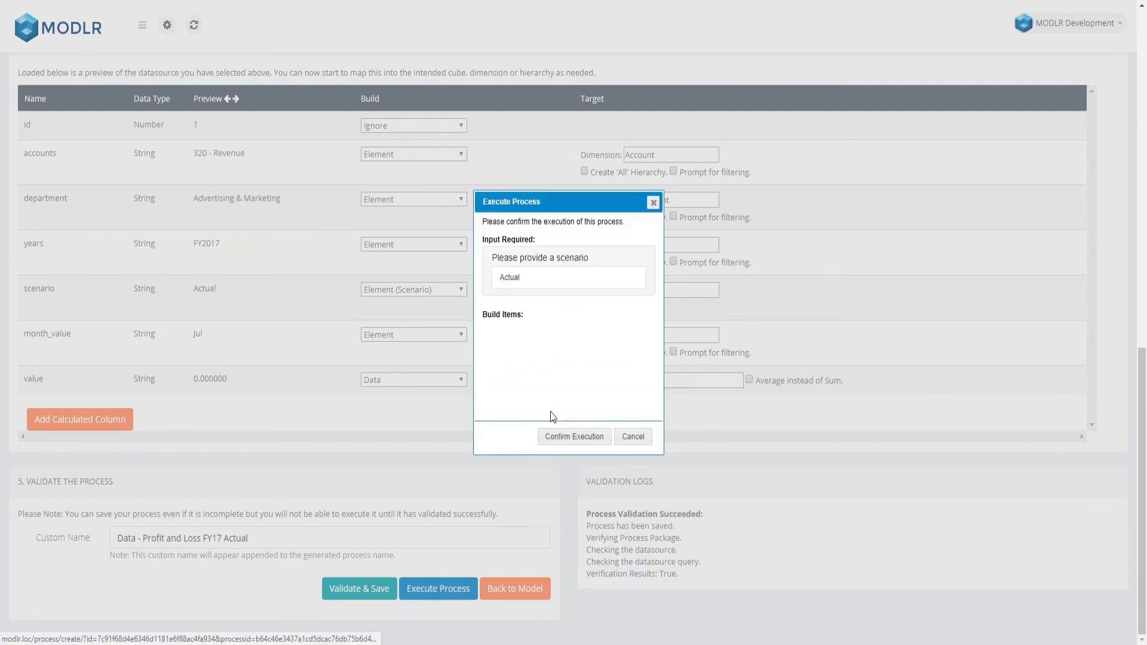
click(564, 440)
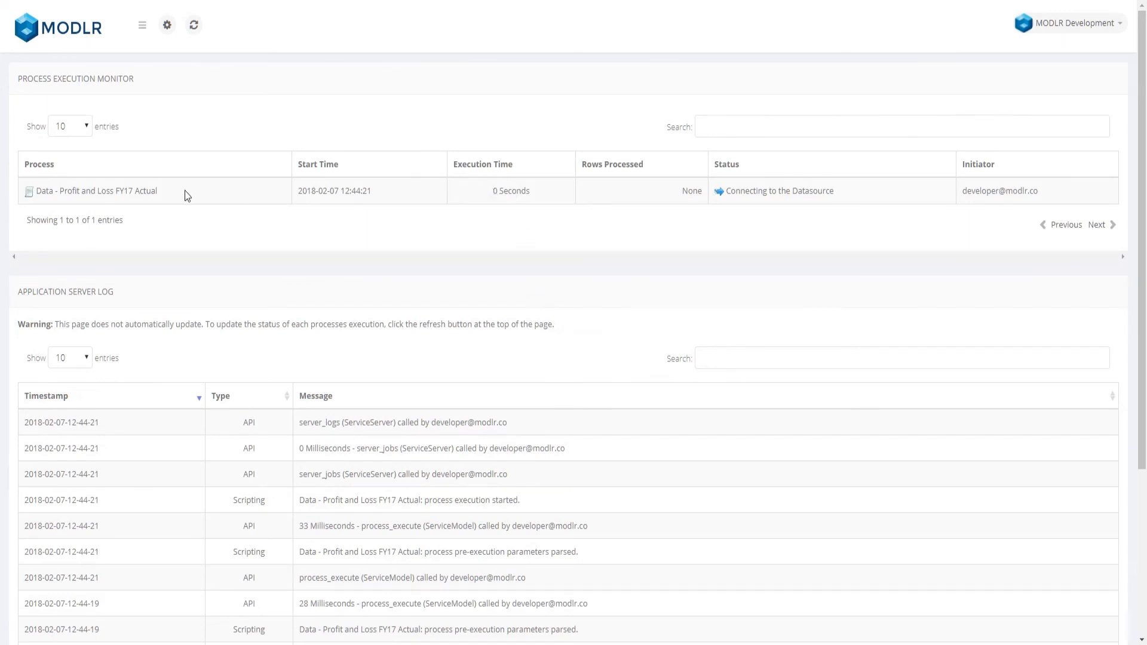
Refresh the Process Execution Monitor until the FY17 Actual load shows complete
drag(160, 190, 33, 197)
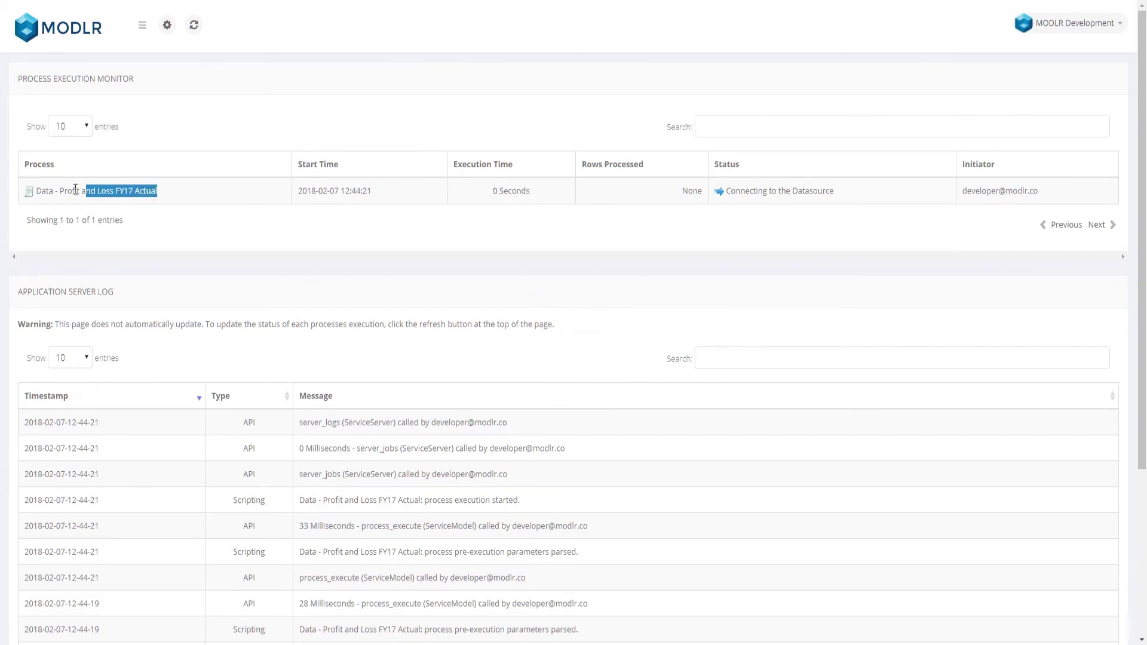
click(188, 188)
click(196, 27)
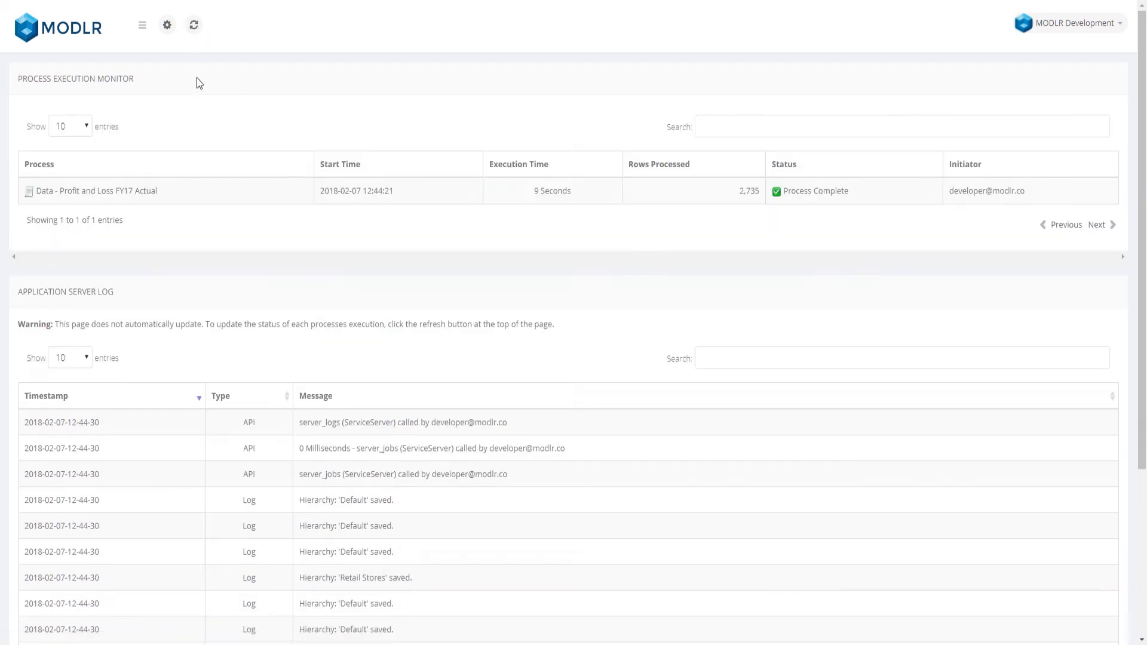
From the home dashboard open Financial Performance and its Departments by Month workview
click(90, 31)
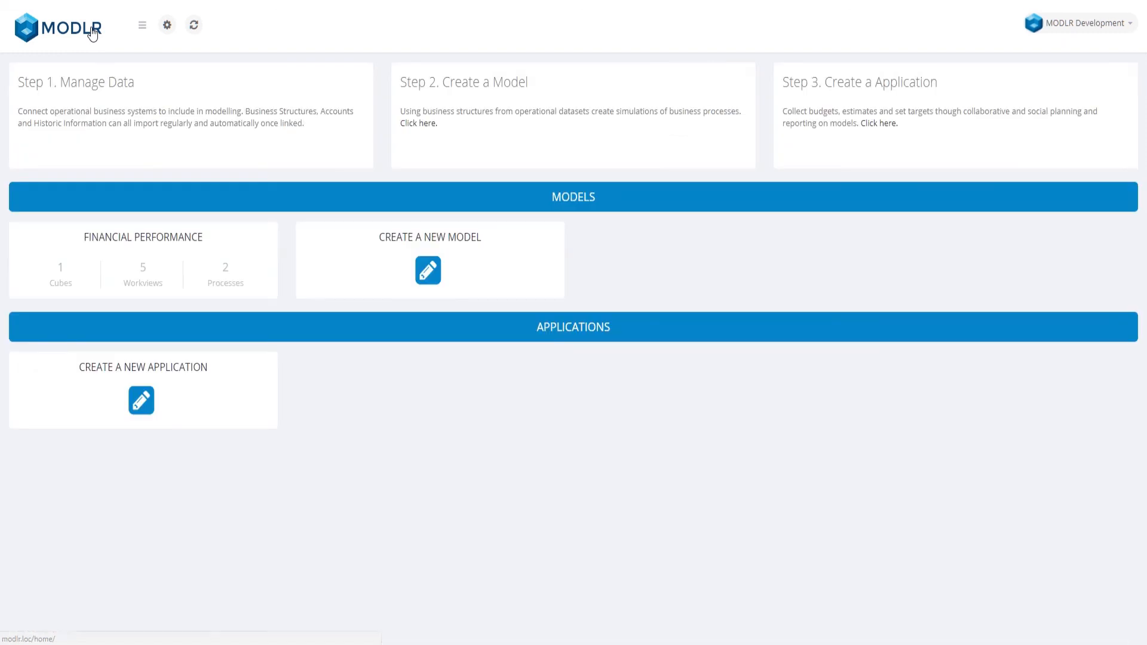
click(125, 243)
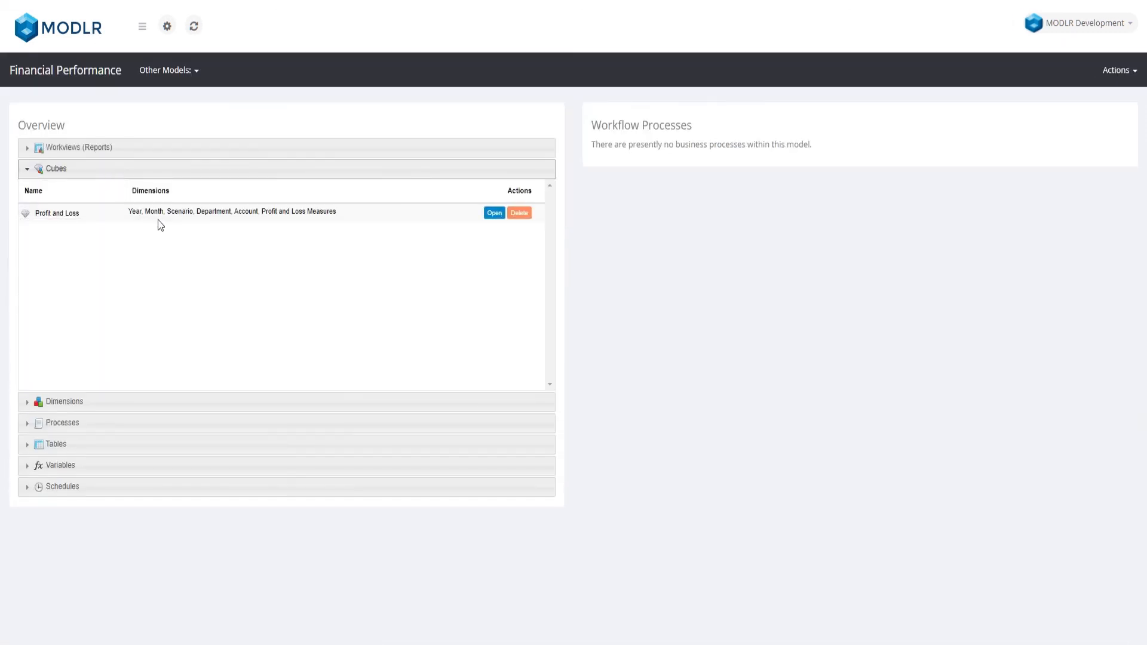
click(226, 147)
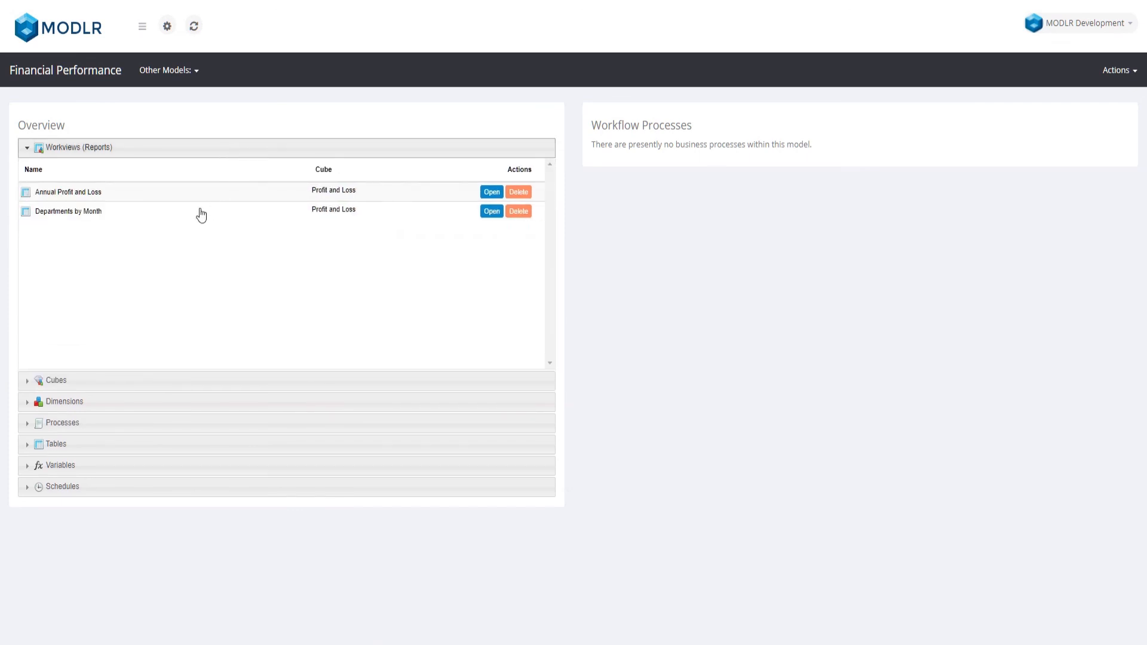
click(96, 219)
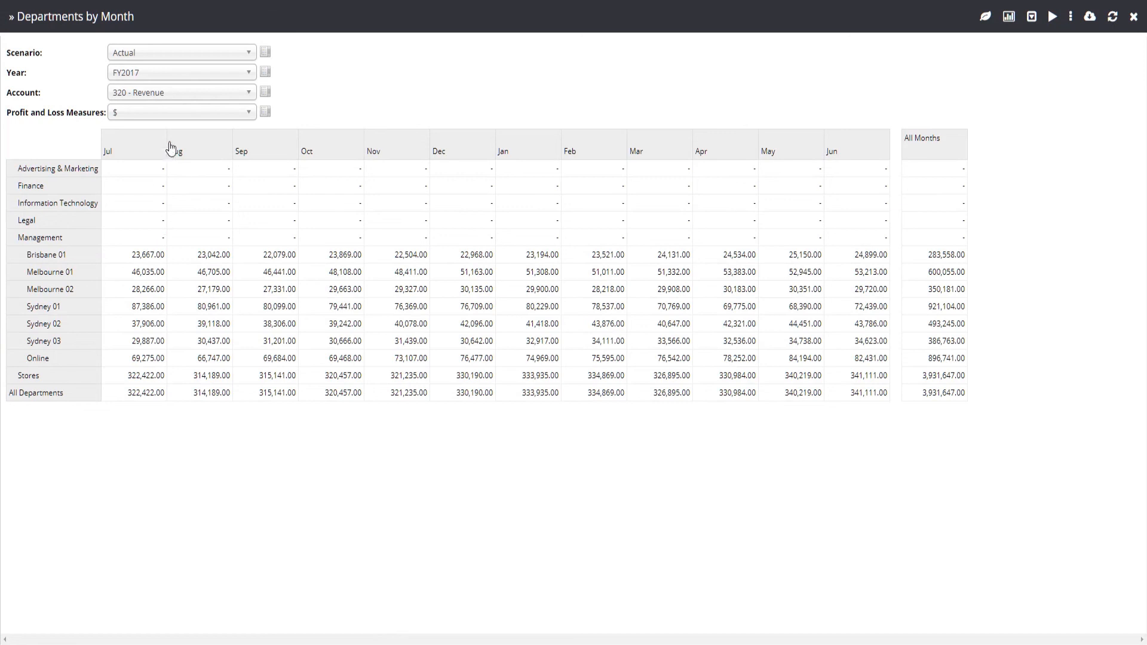
Show 800 - Profit figures and inspect Melbourne 02's August and Stores' July values
click(175, 93)
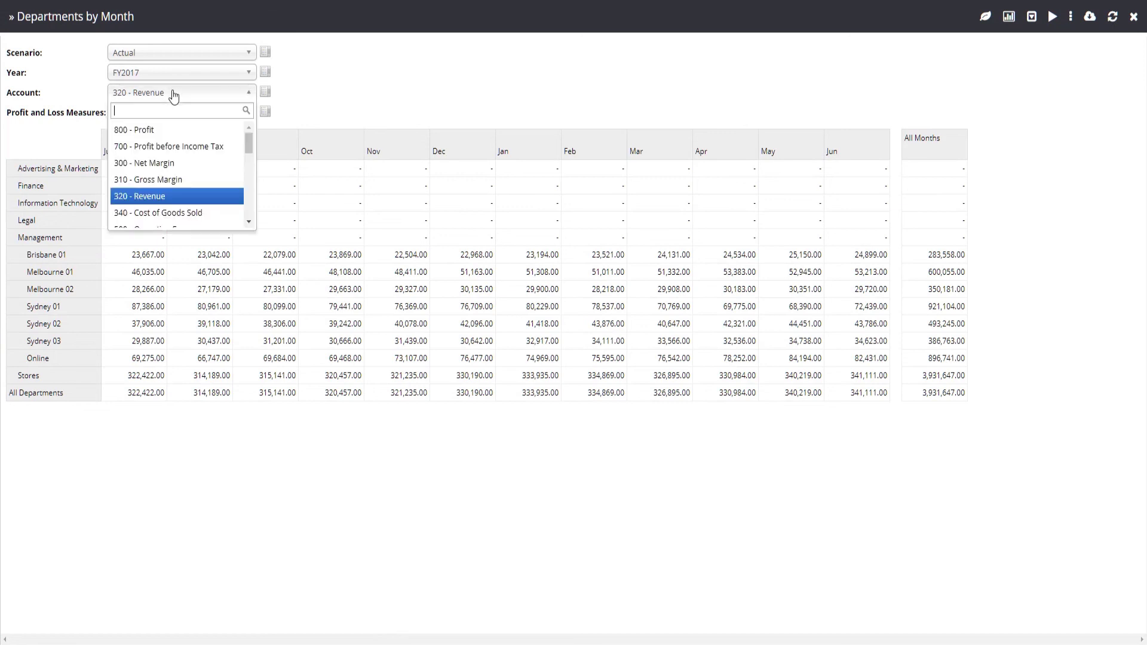
click(170, 125)
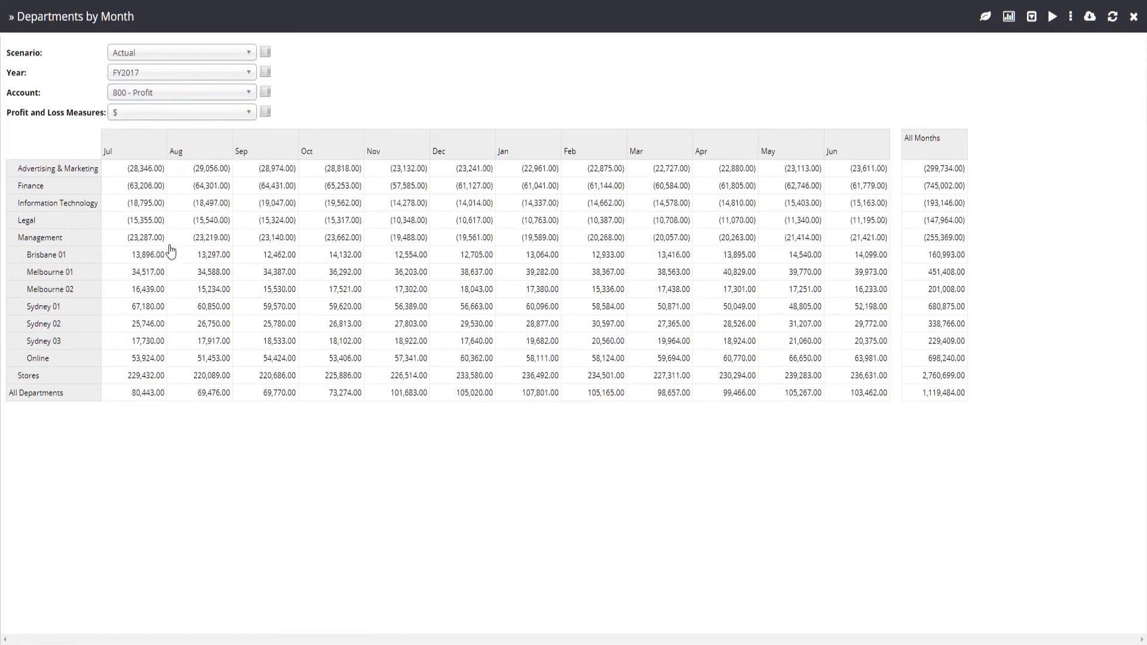
click(170, 289)
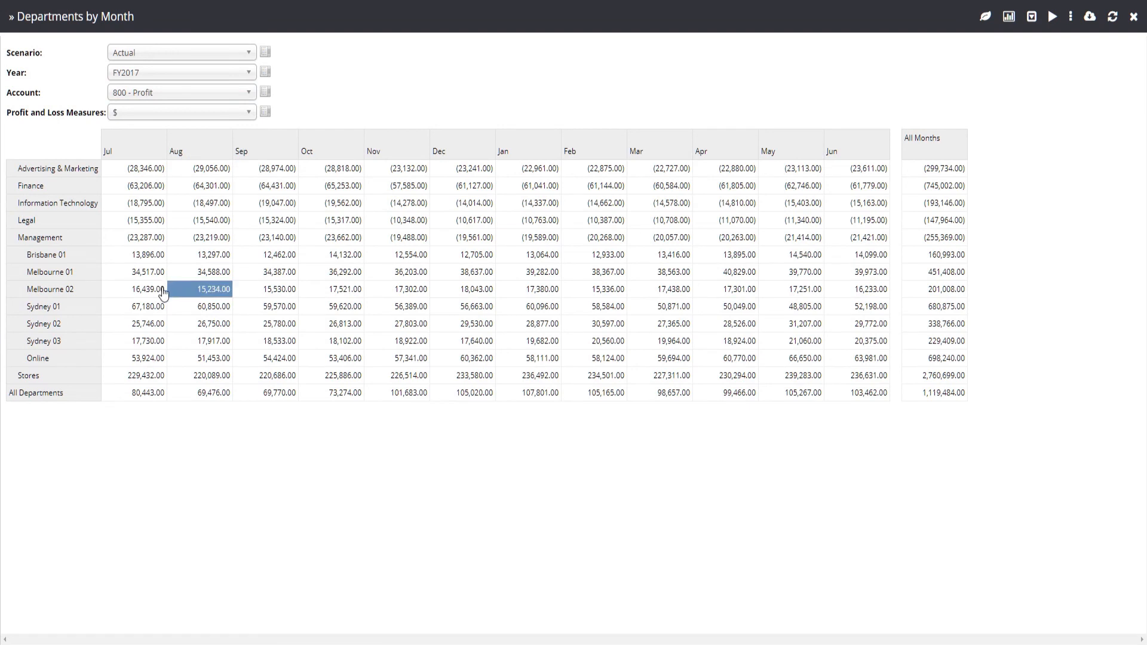
click(145, 377)
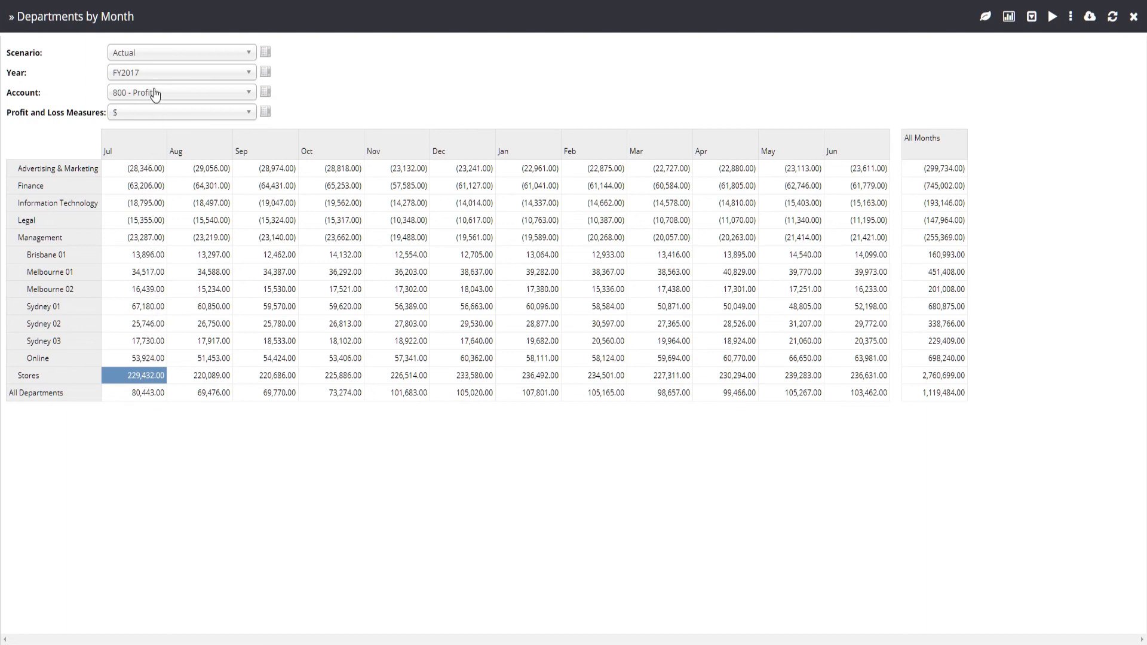
Check the 310 - Gross Margin figures, then switch the workview back to 800 - Profit
click(155, 107)
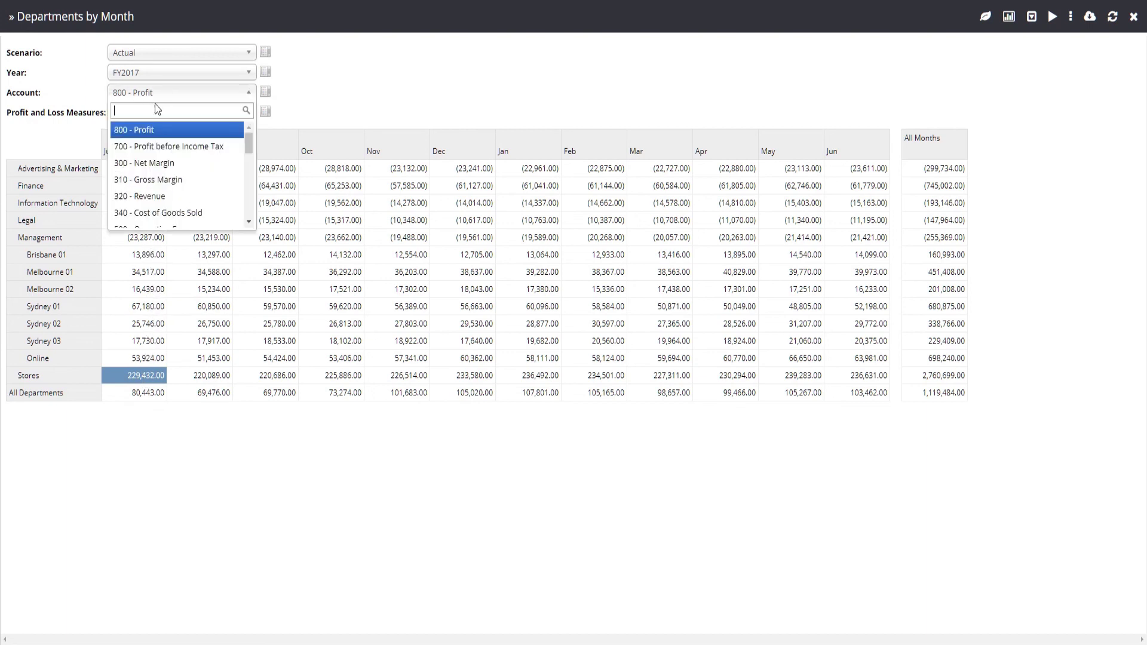
click(153, 180)
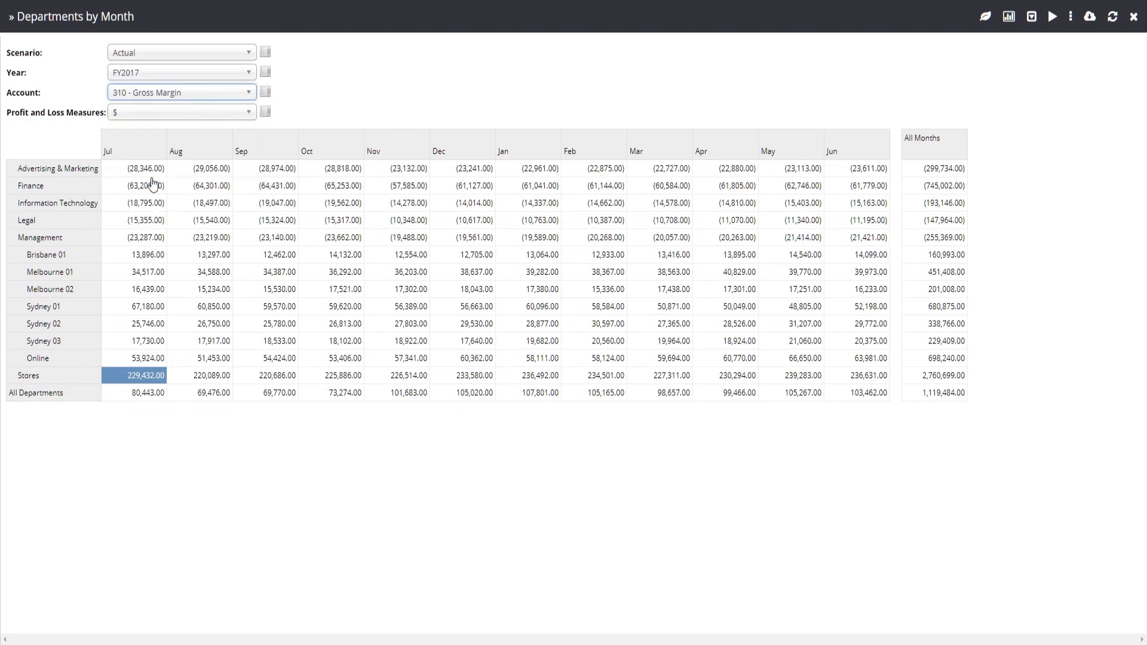
click(408, 377)
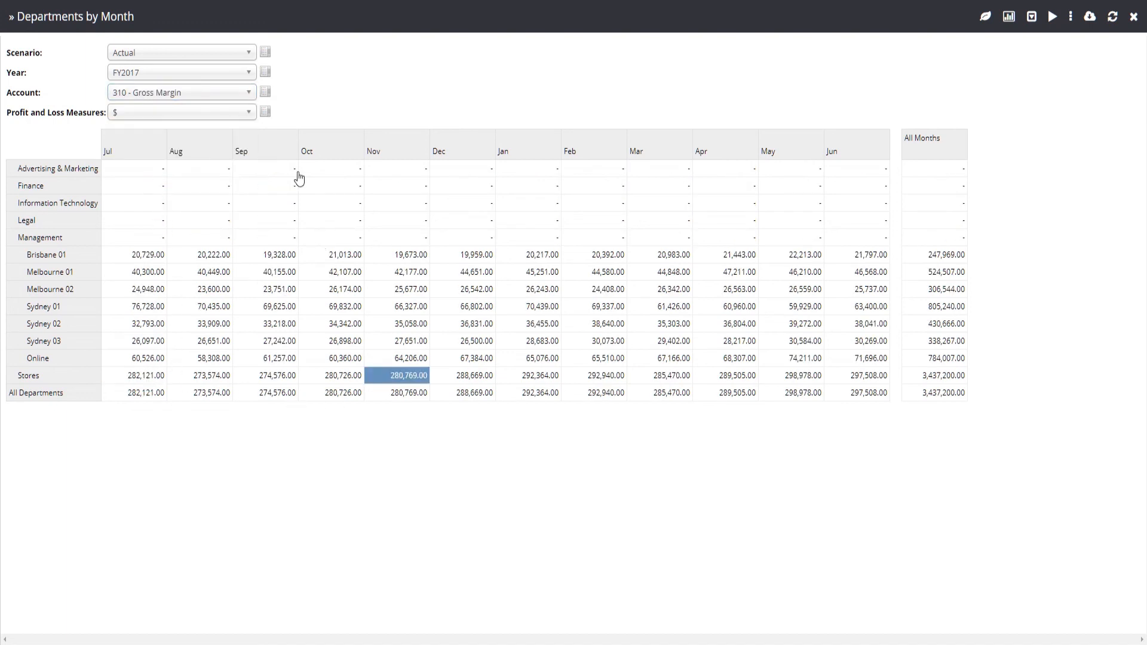
click(248, 93)
click(135, 129)
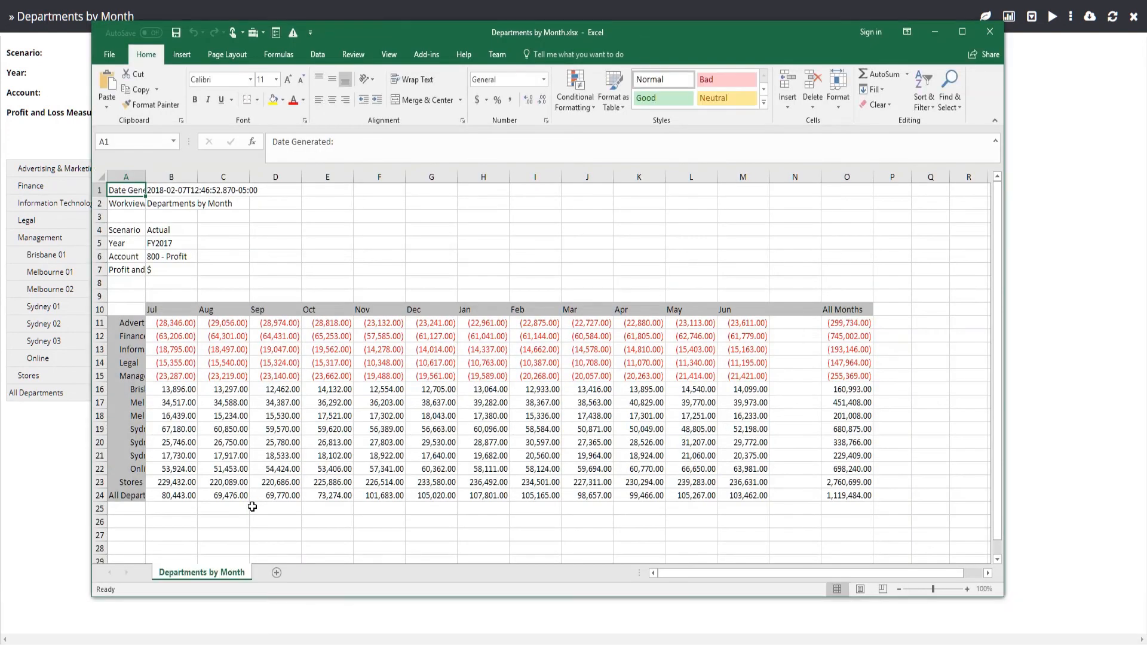
Auto-fit column A of the exported Departments by Month sheet so labels show in full
double_click(145, 176)
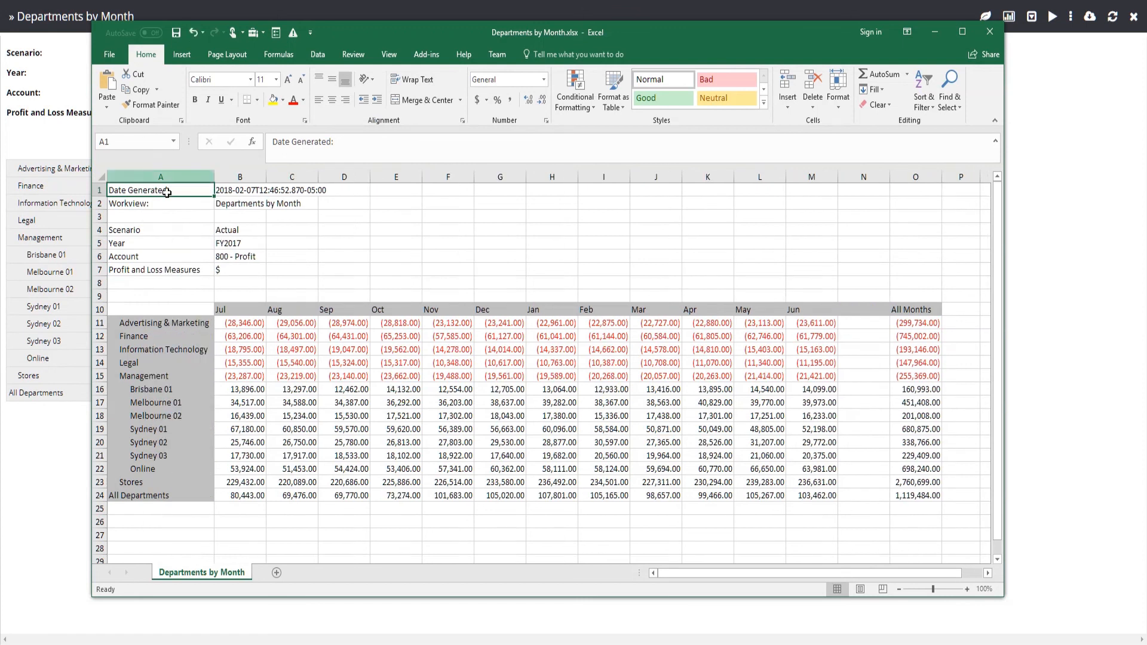